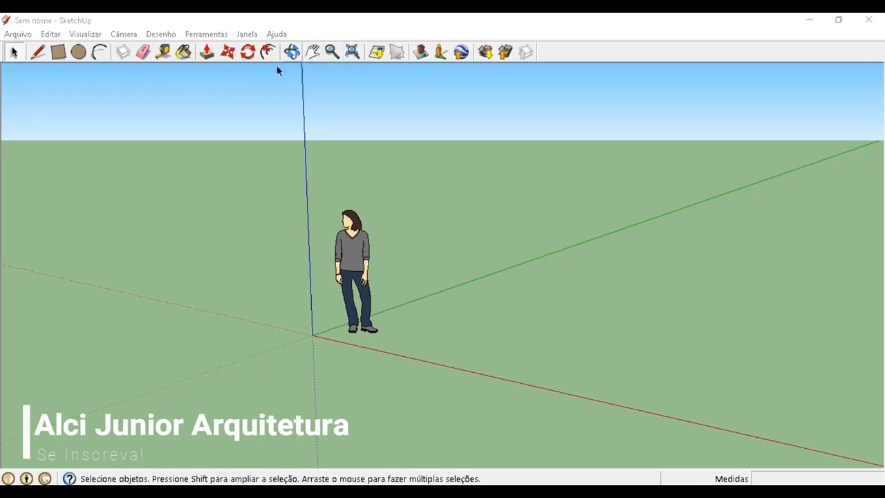
Orbit around the human figure to examine the scene and its axes from several angles
middle_click_drag(327, 221, 330, 288)
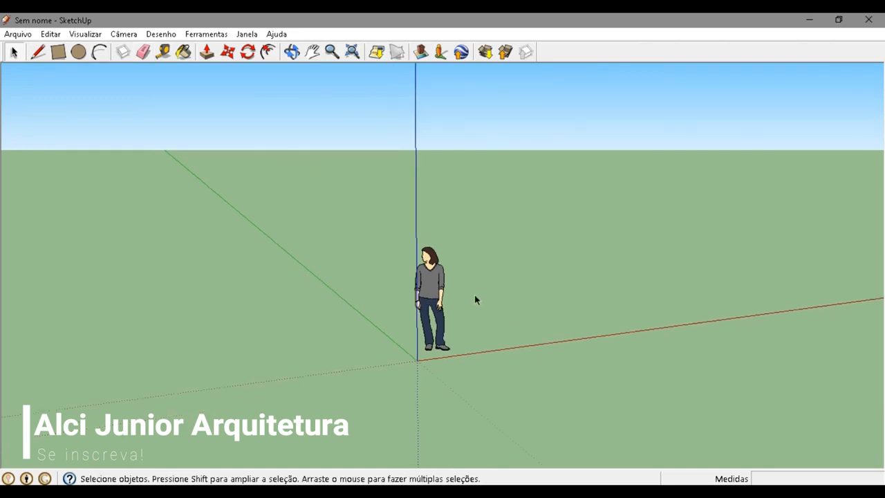
mouse_move(474, 297)
middle_mouse_down()
mouse_move(476, 306)
mouse_move(376, 322)
middle_mouse_up()
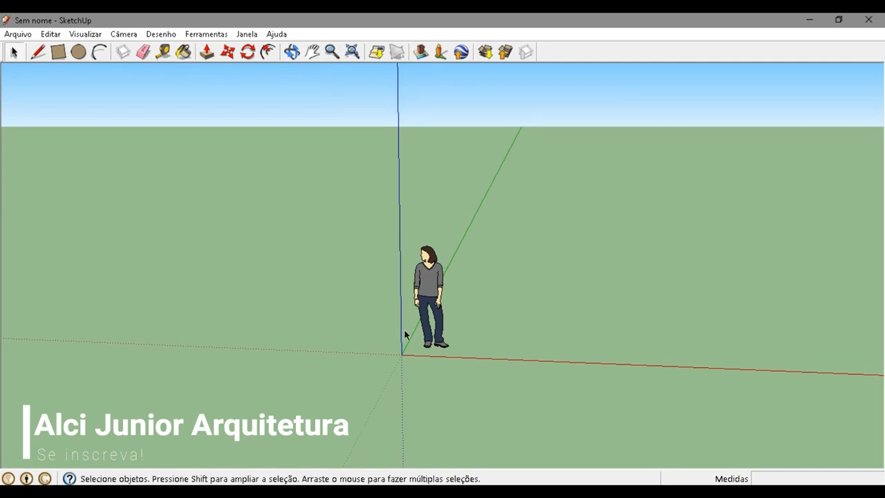
middle_click_drag(503, 301, 541, 340)
middle_click_drag(494, 321, 347, 283)
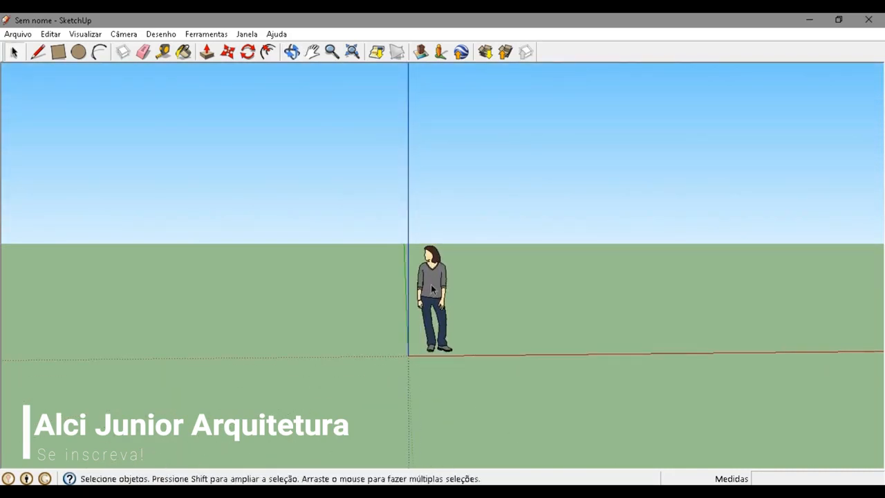
middle_click_drag(511, 301, 484, 341)
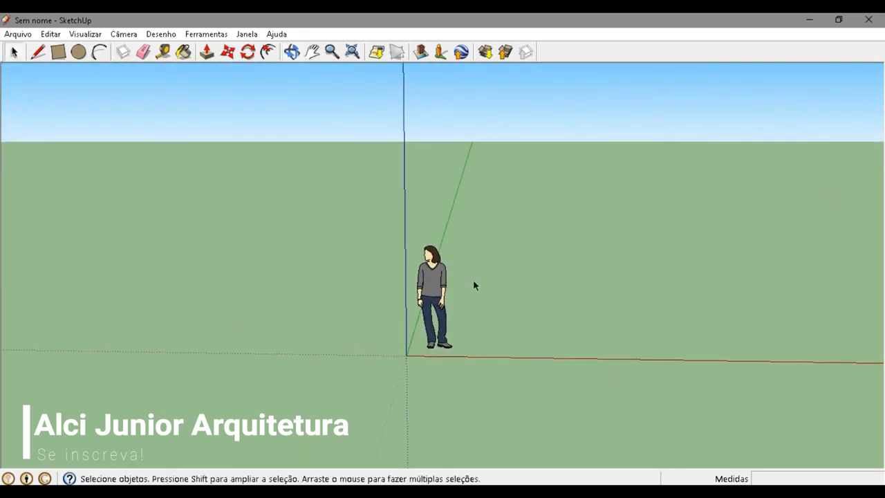
left_click(291, 52)
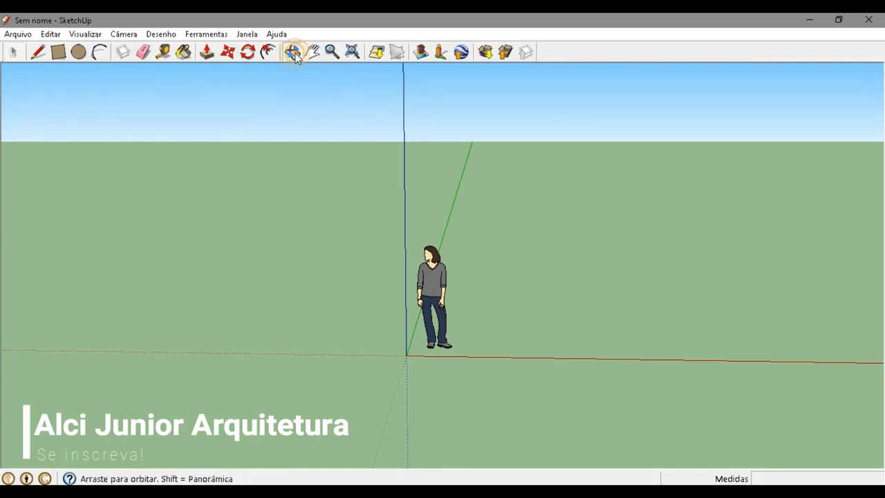
left_click_drag(326, 263, 395, 266)
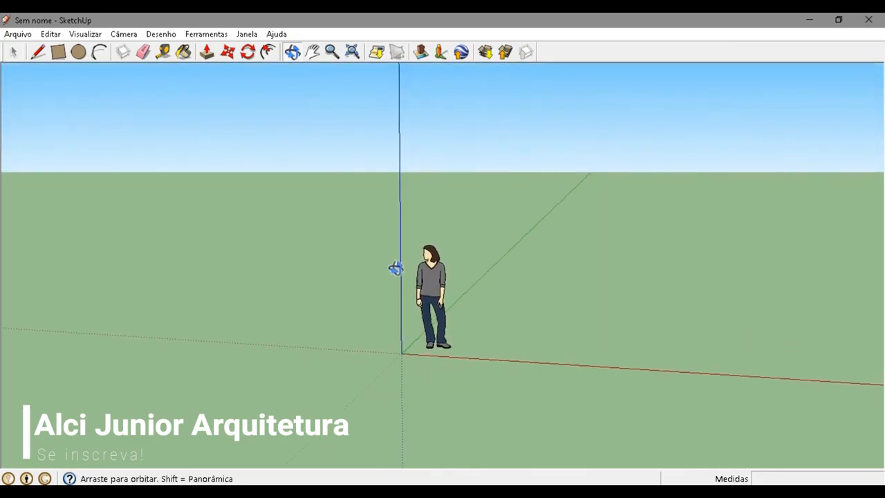
left_click_drag(494, 256, 375, 264)
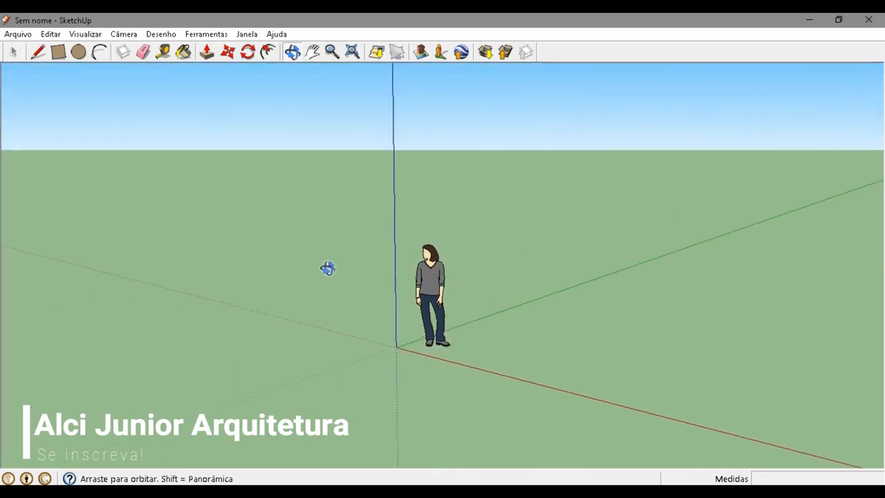
left_click_drag(327, 250, 473, 261)
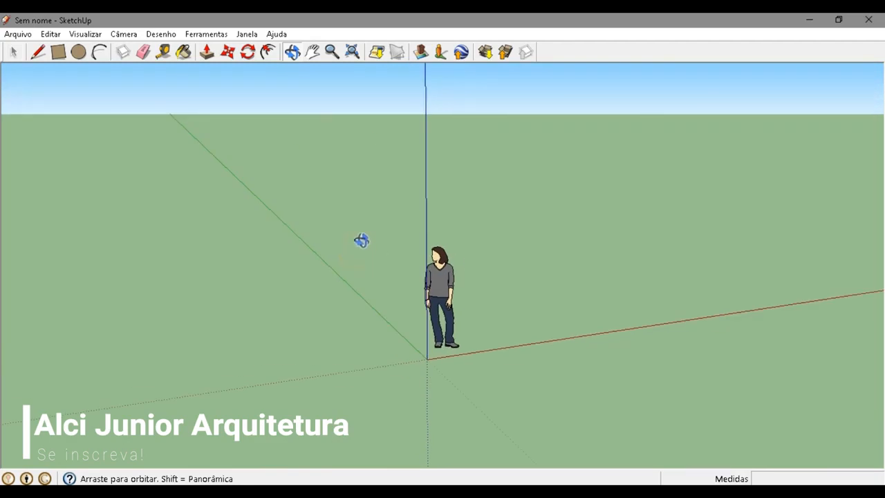
left_click_drag(312, 260, 452, 270)
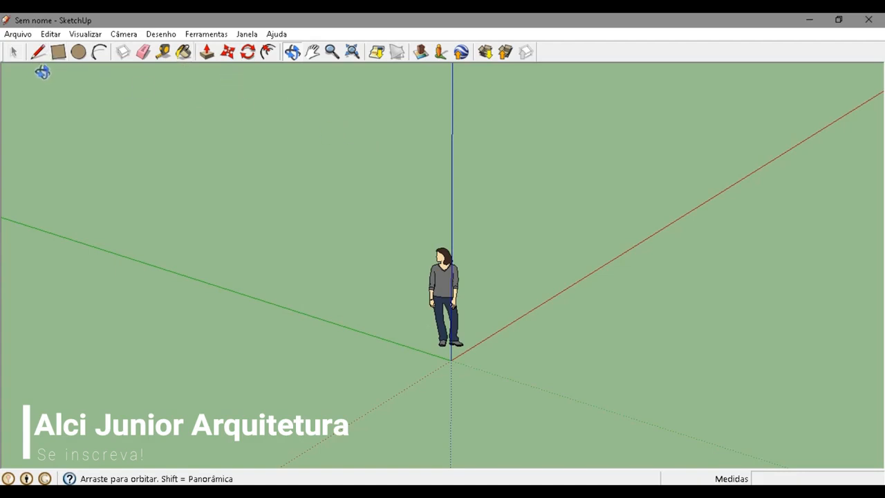
Activate the Line tool and orbit and pan the scene until the ground plane is seen from above
left_click(38, 51)
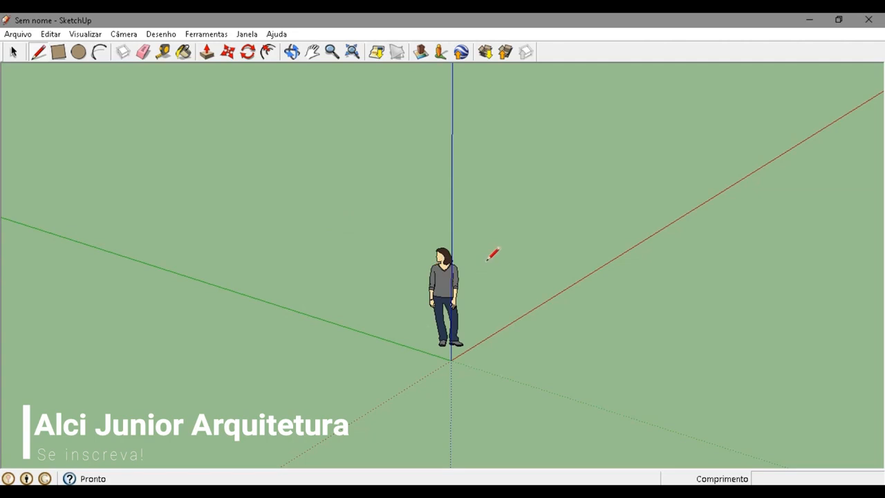
key("o")
mouse_move(488, 262)
left_mouse_down()
mouse_move(339, 223)
mouse_move(273, 194)
left_mouse_up()
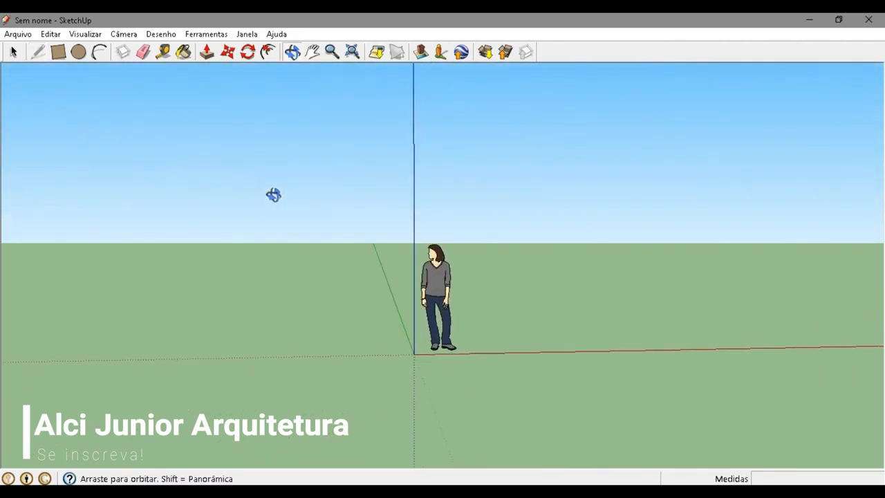
key("l")
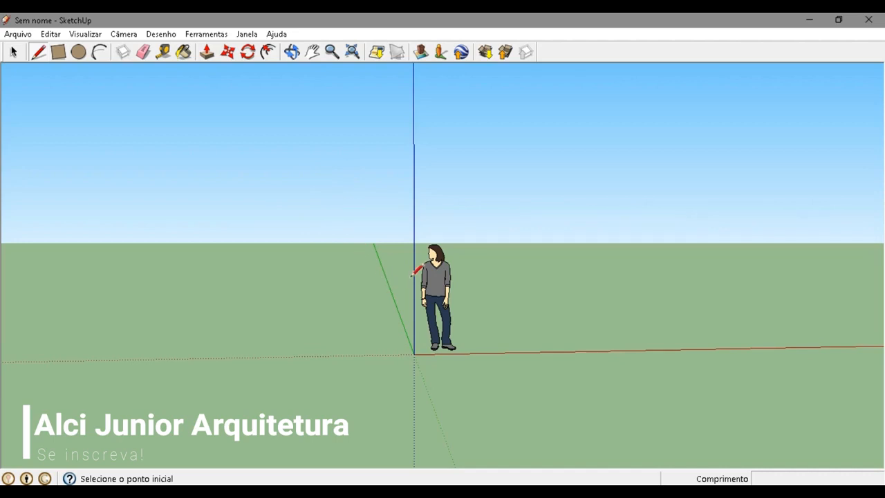
mouse_move(405, 290)
middle_mouse_down()
mouse_move(531, 292)
mouse_move(525, 311)
mouse_move(421, 312)
mouse_move(392, 328)
mouse_move(421, 311)
mouse_move(380, 276)
mouse_move(476, 296)
middle_mouse_up()
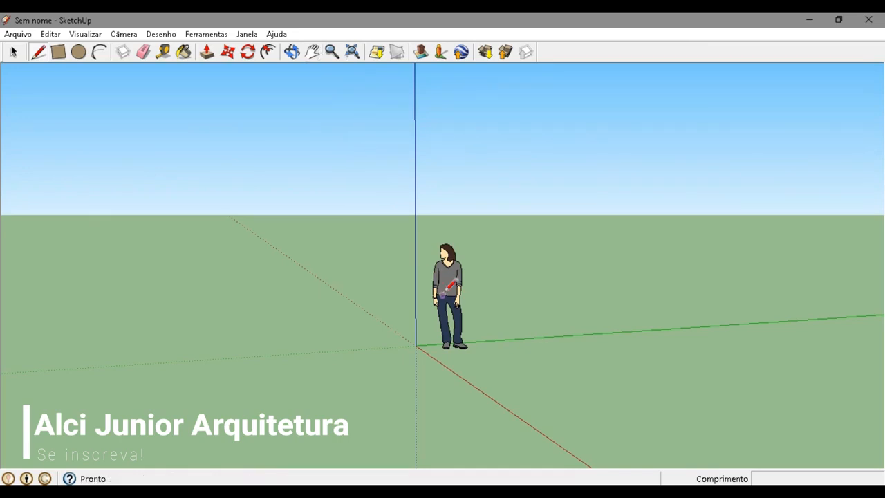
mouse_move(515, 285)
middle_mouse_down("shift")
mouse_move(443, 302)
mouse_move(213, 310)
mouse_move(418, 323)
mouse_move(559, 300)
mouse_move(405, 316)
mouse_move(557, 320)
mouse_move(643, 214)
mouse_move(476, 367)
mouse_move(484, 356)
middle_mouse_up("shift")
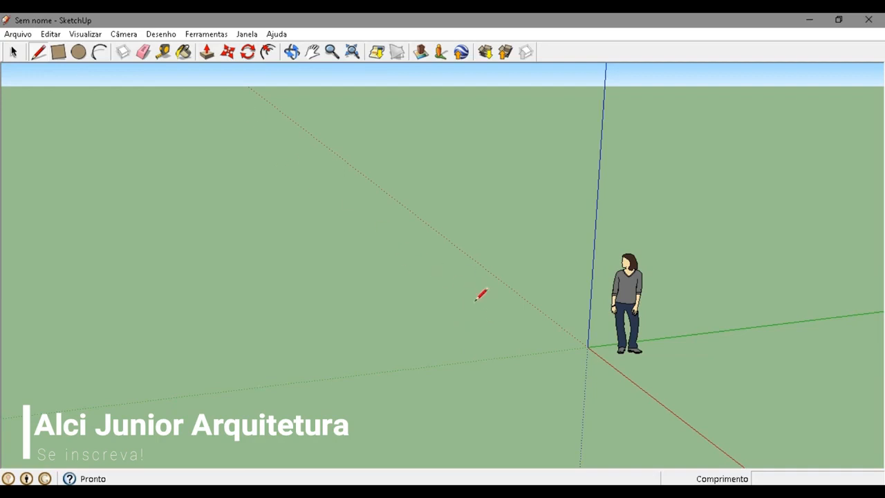
mouse_move(475, 296)
middle_mouse_down()
mouse_move(486, 361)
mouse_move(441, 348)
mouse_move(442, 328)
mouse_move(412, 308)
mouse_move(415, 325)
middle_mouse_up()
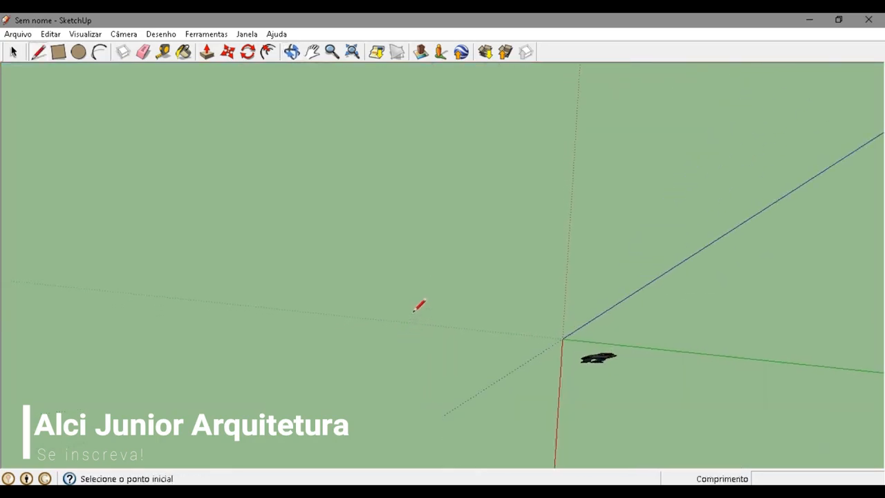
middle_click_drag(436, 237, 417, 256)
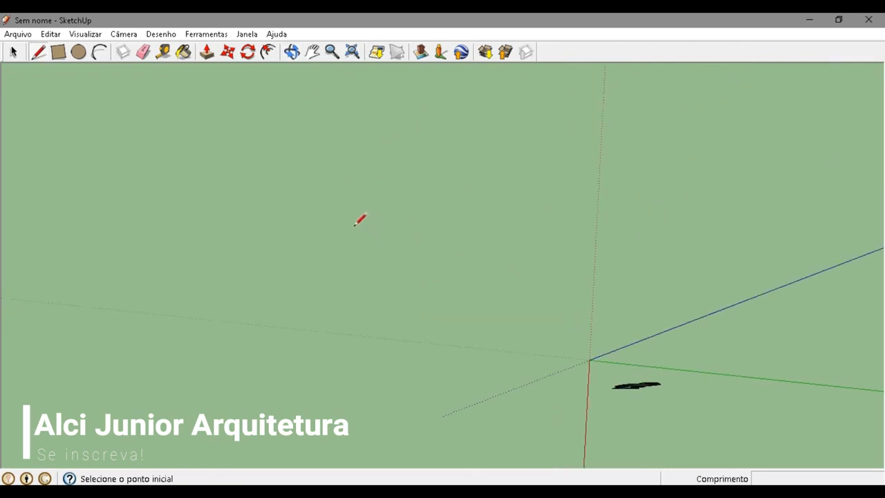
Draw a 1.20 m edge along the red axis on the open ground and a 0.70 m edge from its end along the green axis
left_click(324, 220)
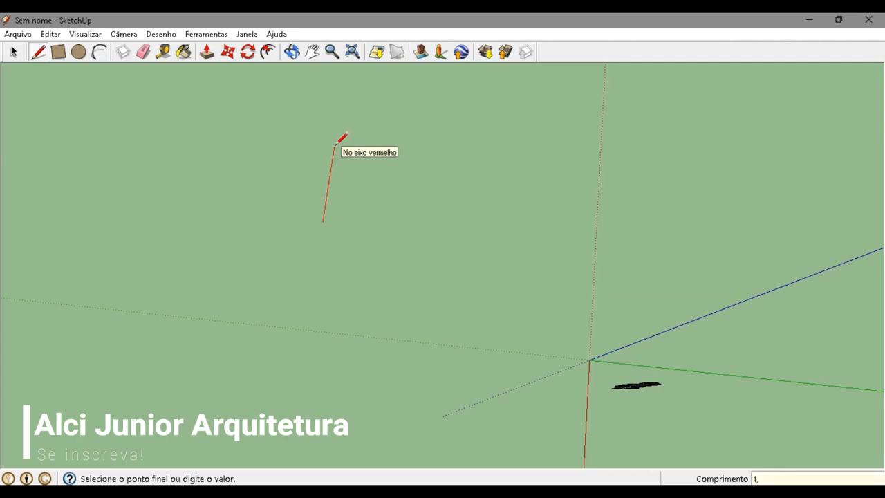
key("Return")
scroll(337, 145, "up", 2)
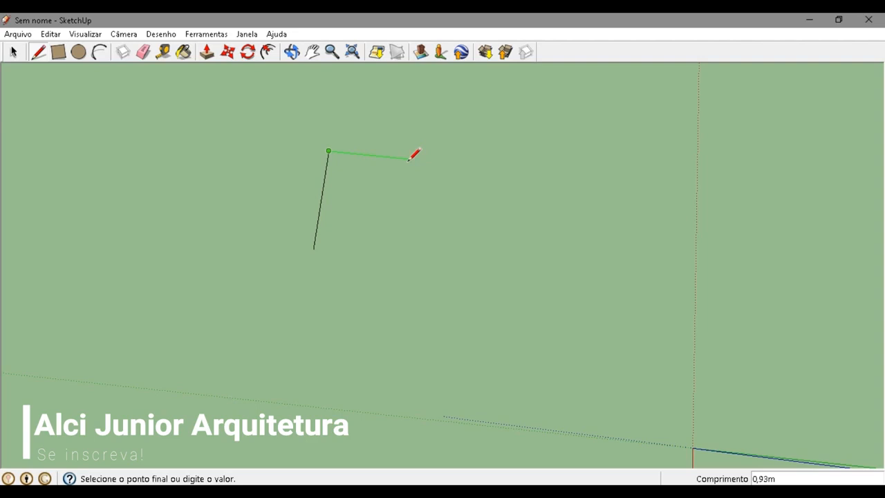
type("0m")
key("Return")
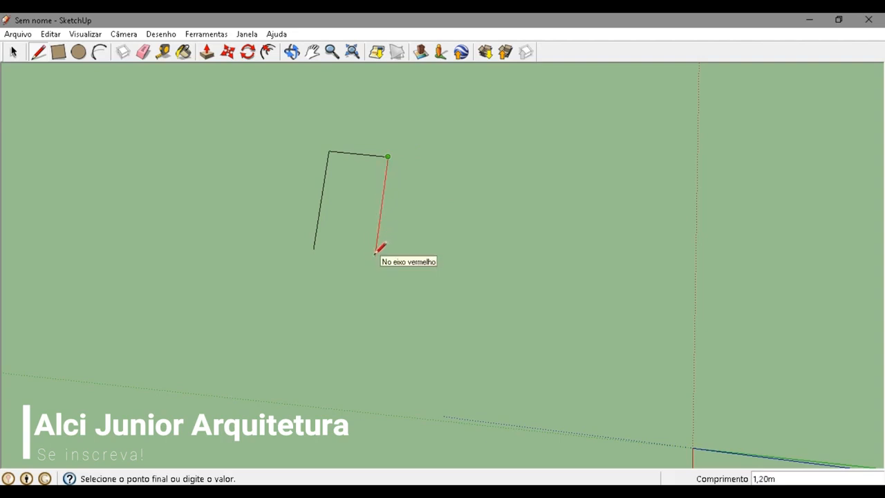
Complete the 1.20 × 0.70 m rectangle with a parallel 1.20 m edge and a closing edge back to the starting point
scroll(377, 254, "up", 1)
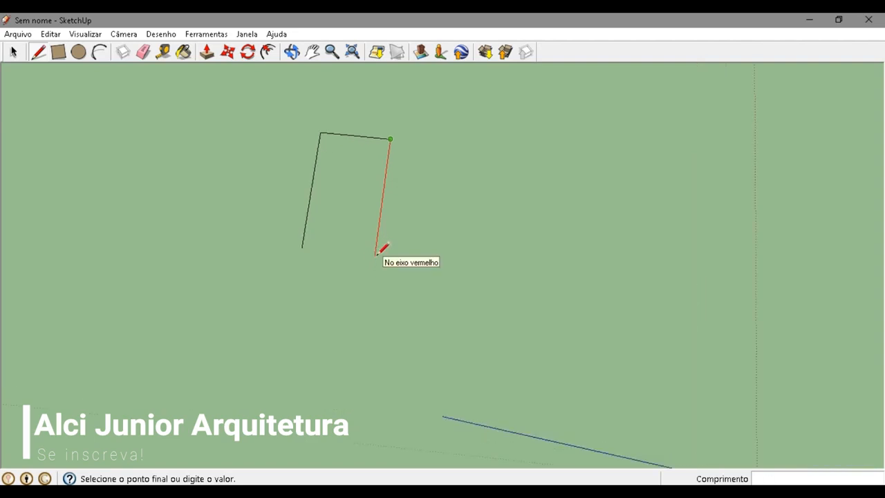
scroll(377, 254, "up", 1)
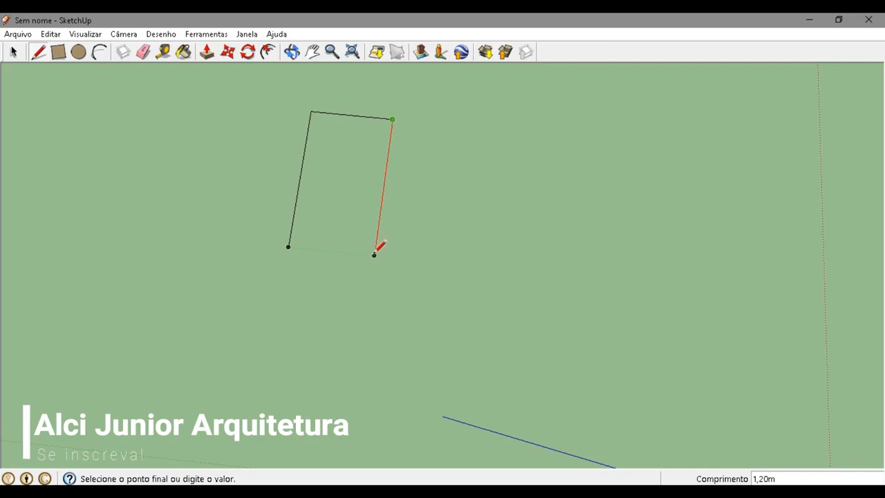
left_click(373, 255)
left_click(289, 246)
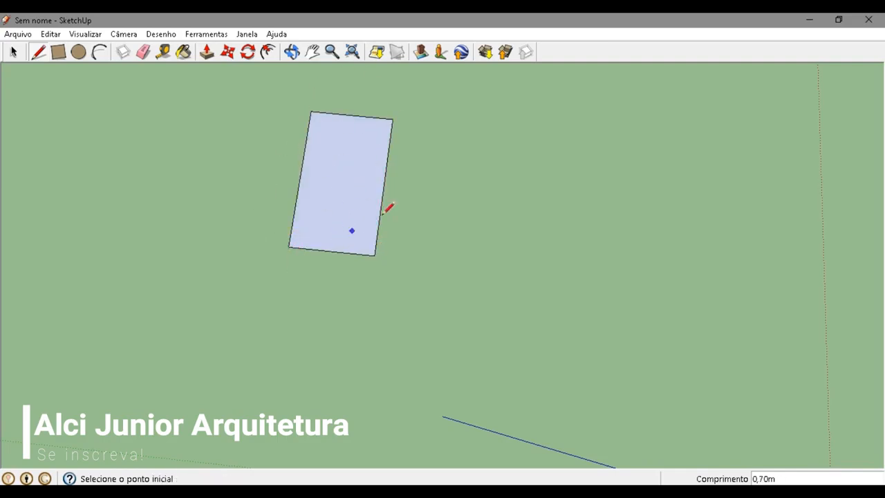
left_click(14, 51)
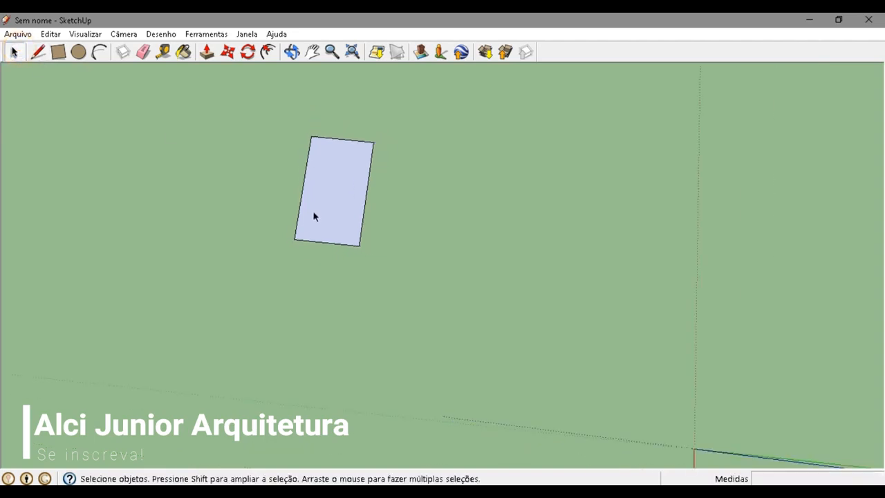
Inspect both sides of the rectangle and reverse its face so the white front side points up
mouse_move(322, 214)
middle_mouse_down()
mouse_move(359, 310)
mouse_move(344, 298)
mouse_move(346, 323)
mouse_move(377, 269)
mouse_move(380, 310)
mouse_move(359, 334)
mouse_move(414, 142)
middle_mouse_up()
scroll(339, 322, "up", 1)
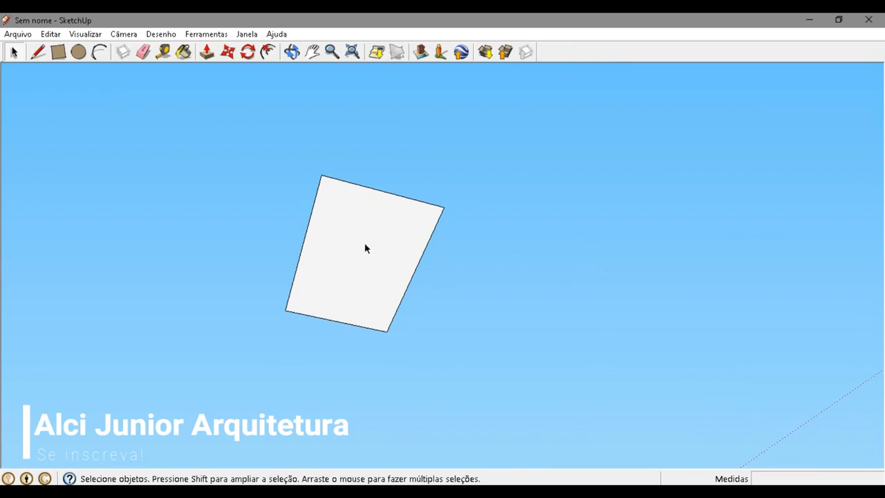
middle_click_drag(365, 248, 332, 359)
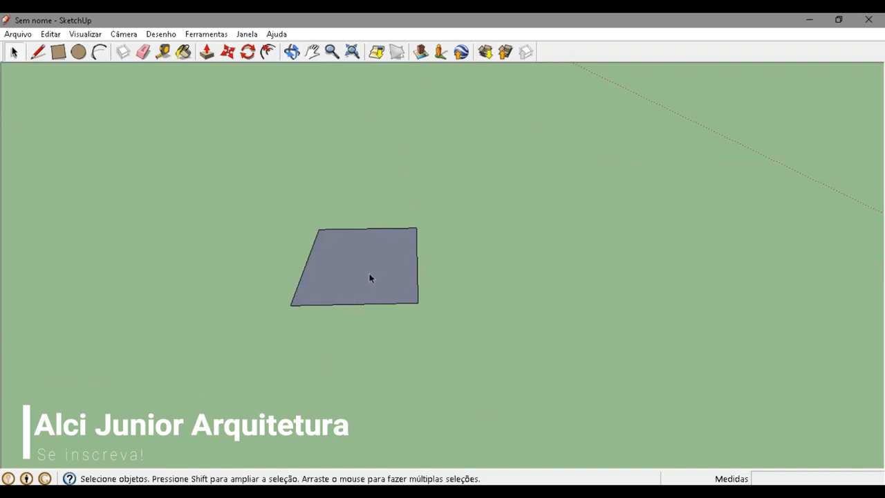
middle_click_drag(370, 276, 348, 294)
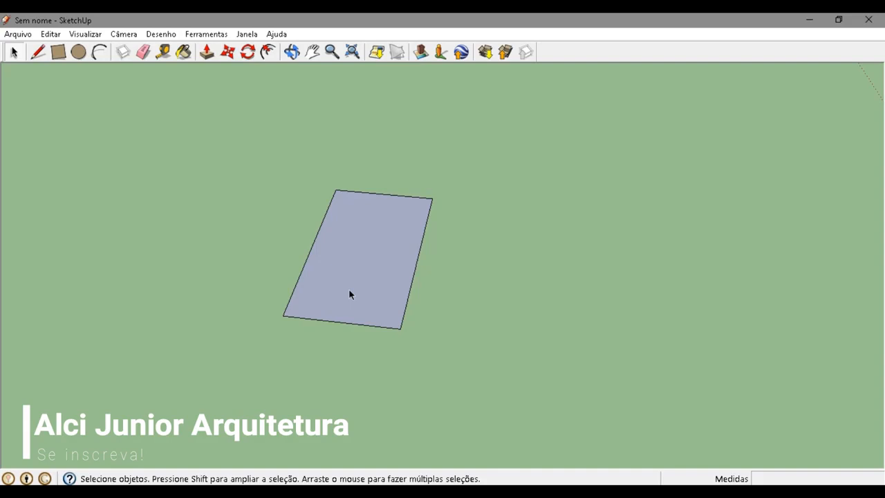
middle_click_drag(353, 311, 363, 333)
key("space")
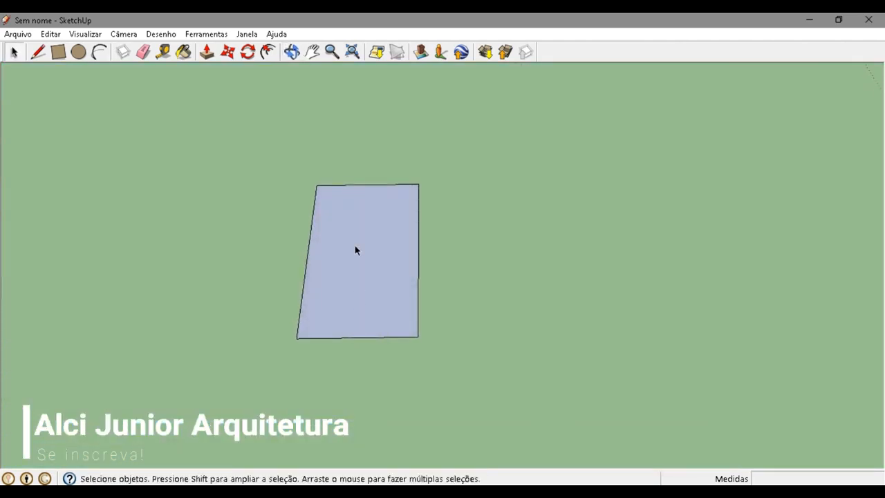
left_click(355, 249)
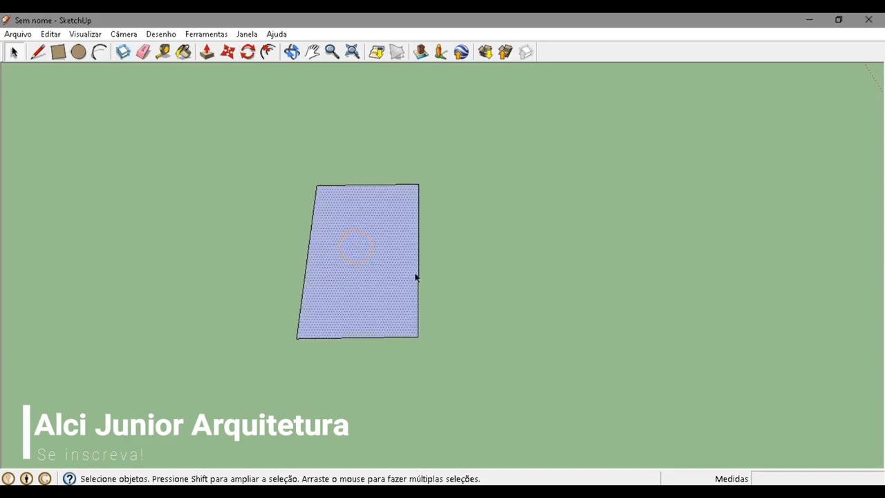
right_click(347, 247)
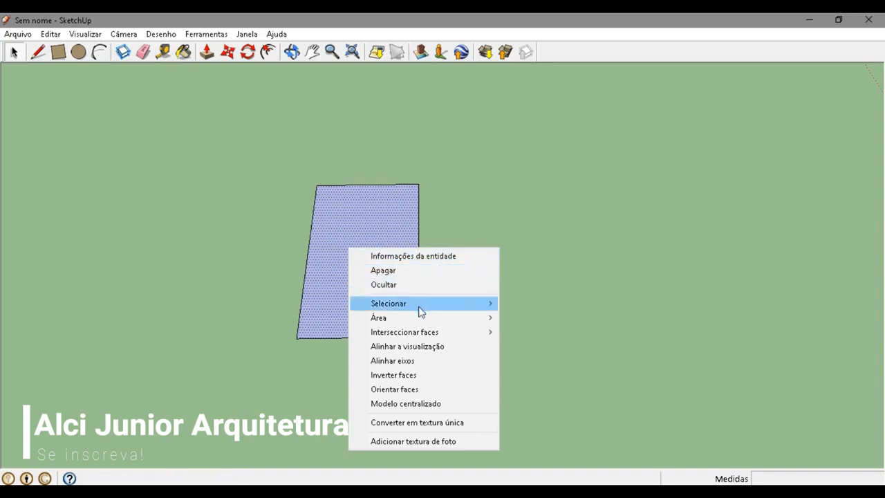
left_click(425, 375)
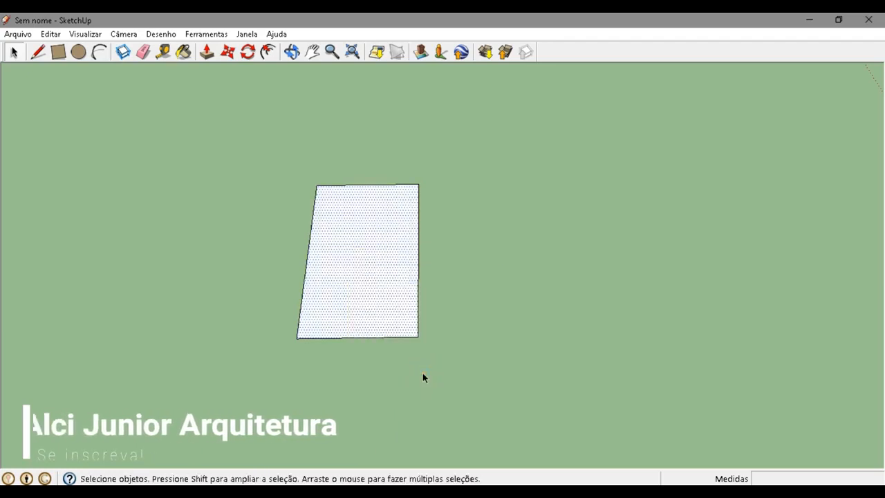
left_click(503, 246)
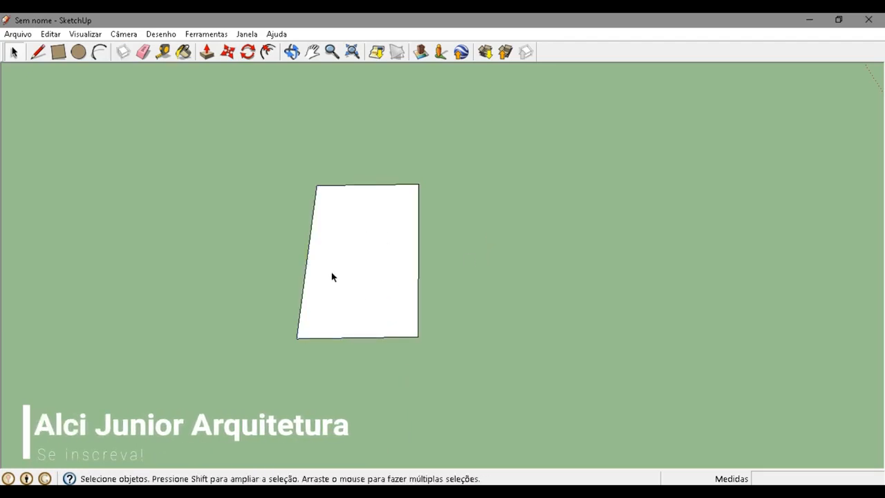
Examine the rectangle's underside and white front face from below and above
key("o")
middle_click_drag(364, 328, 369, 141)
middle_click_drag(374, 235, 375, 183)
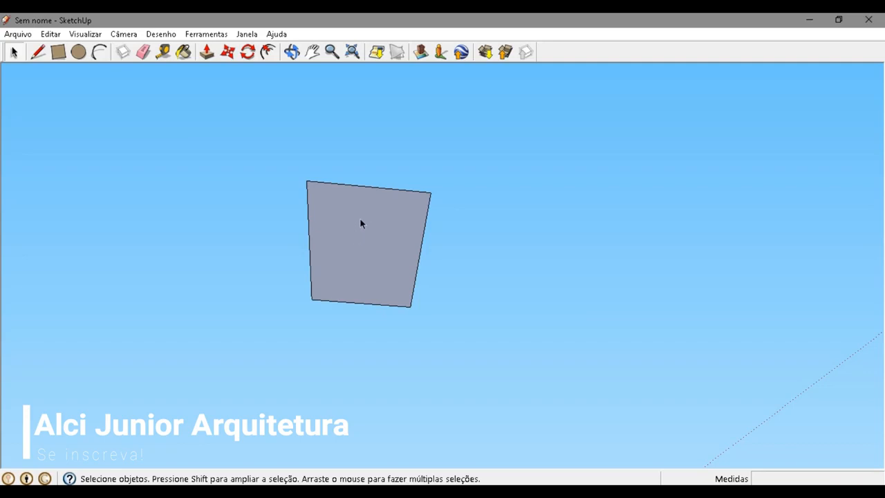
middle_click_drag(360, 221, 378, 355)
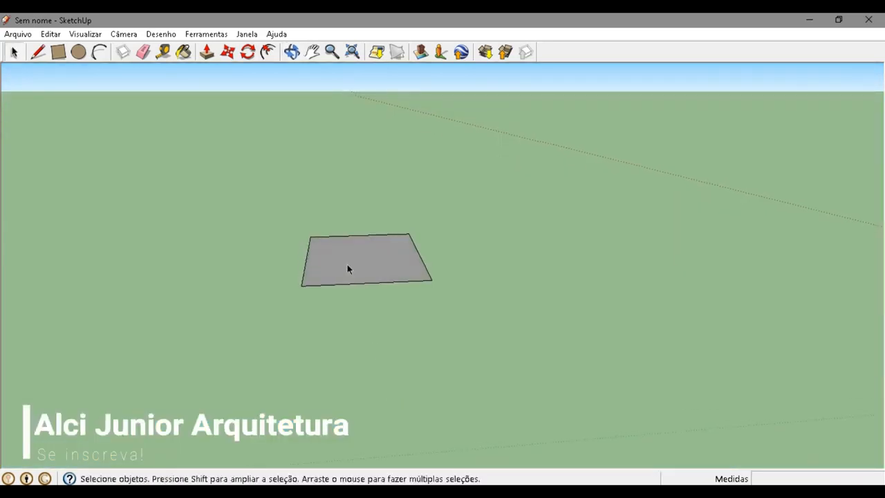
scroll(347, 264, "up", 3)
middle_click_drag(356, 303, 340, 351)
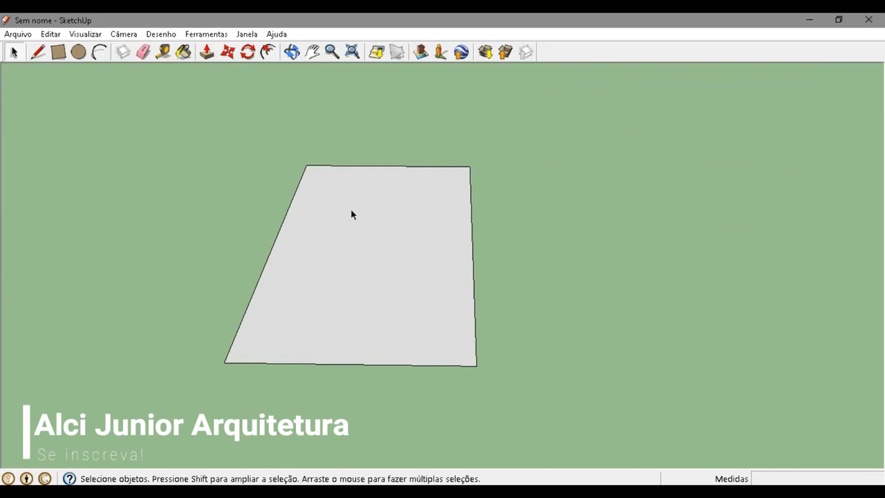
Extrude the rectangle upward by 0.10 m with Push/Pull to form a solid slab
left_click(205, 53)
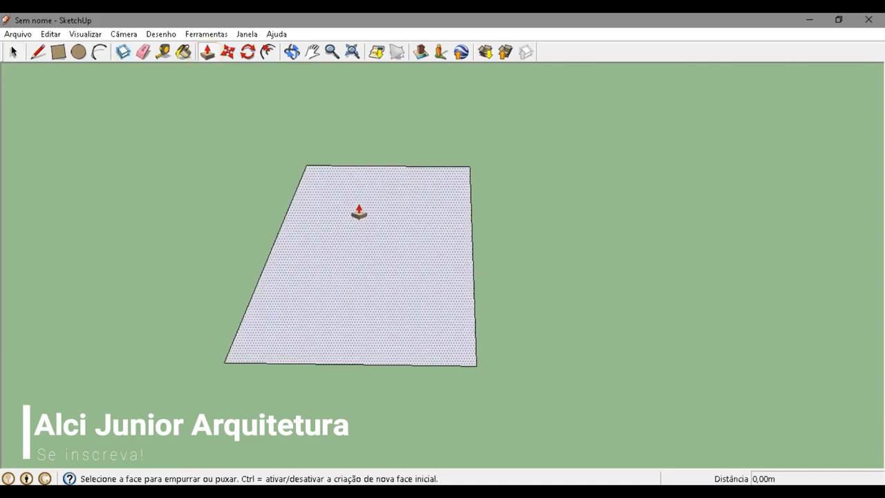
left_click(13, 52)
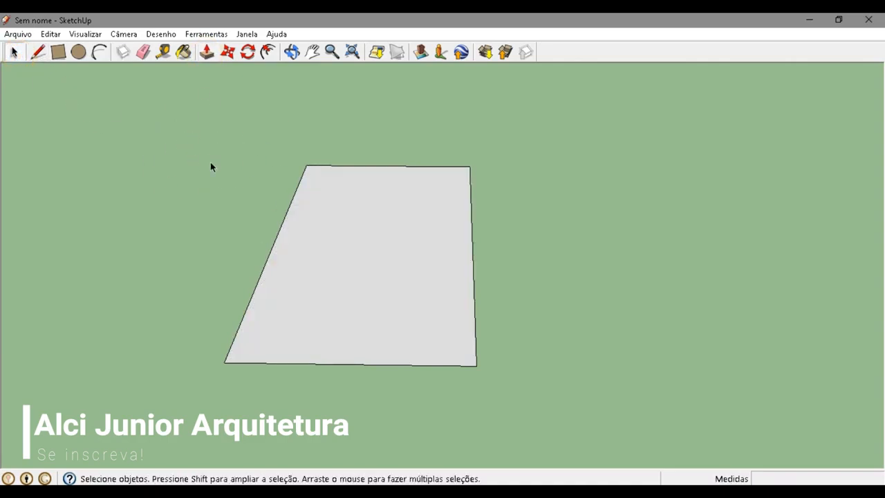
key("p")
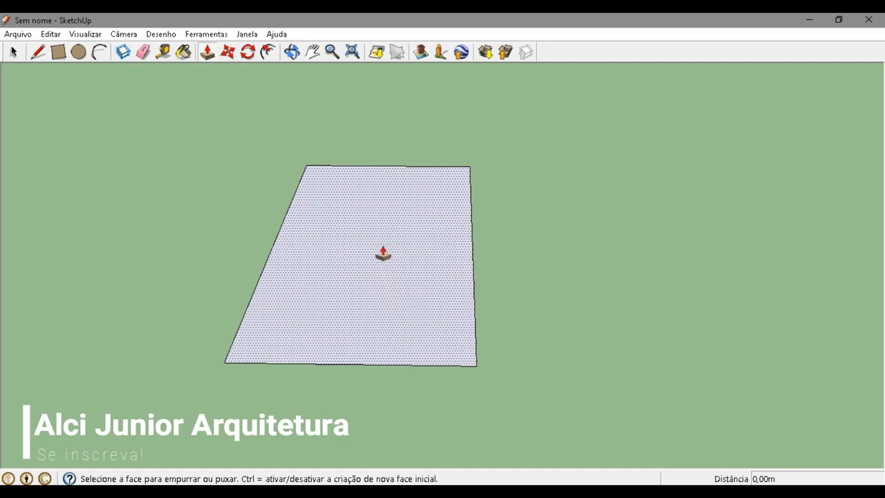
left_click(369, 296)
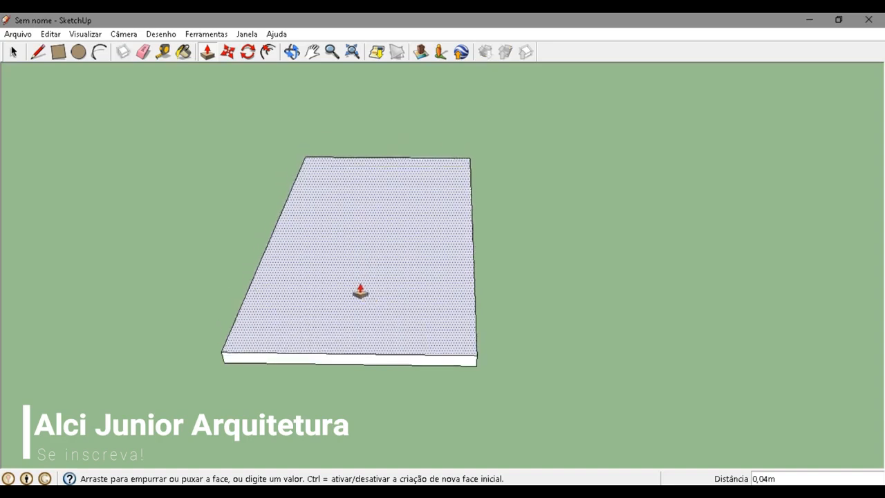
left_click(358, 314)
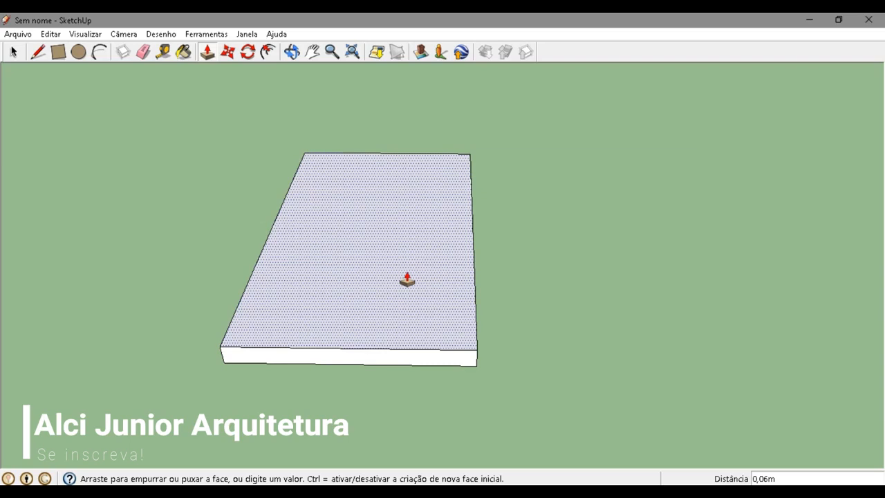
left_click_drag(407, 279, 414, 183)
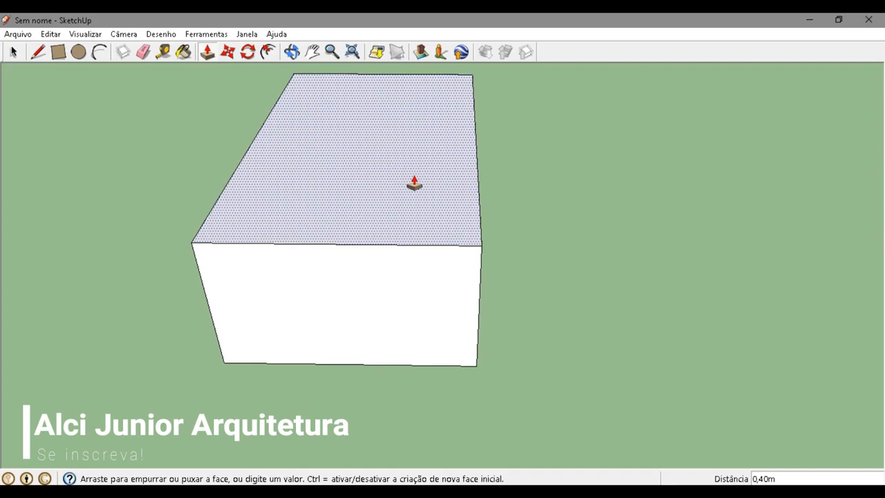
left_click_drag(414, 184, 390, 299)
left_click_drag(383, 255, 376, 209)
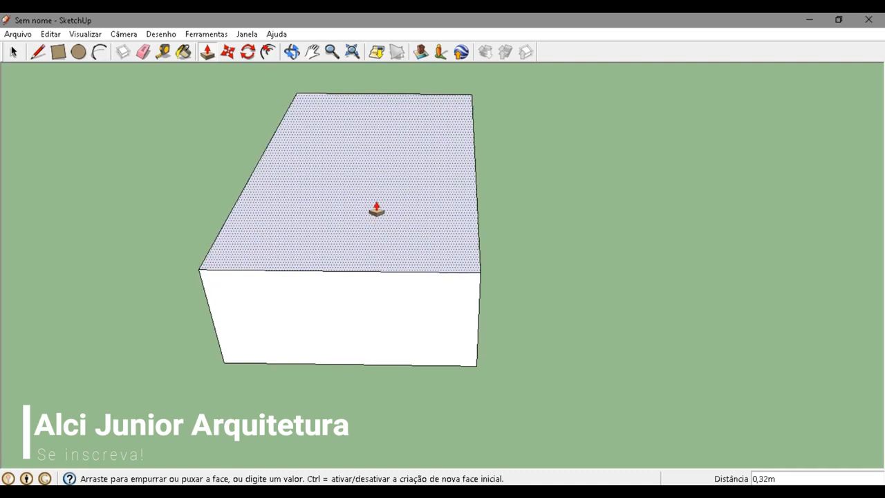
left_click_drag(376, 209, 372, 220)
type("0")
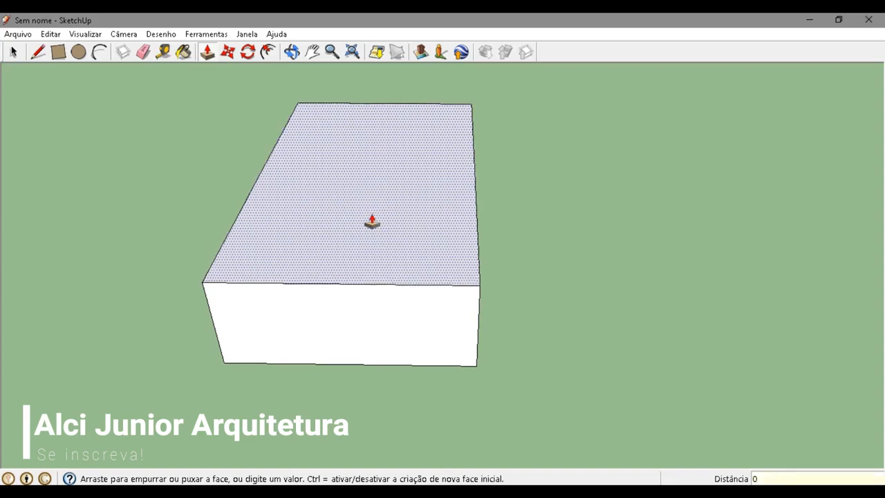
type(",1")
key("Return")
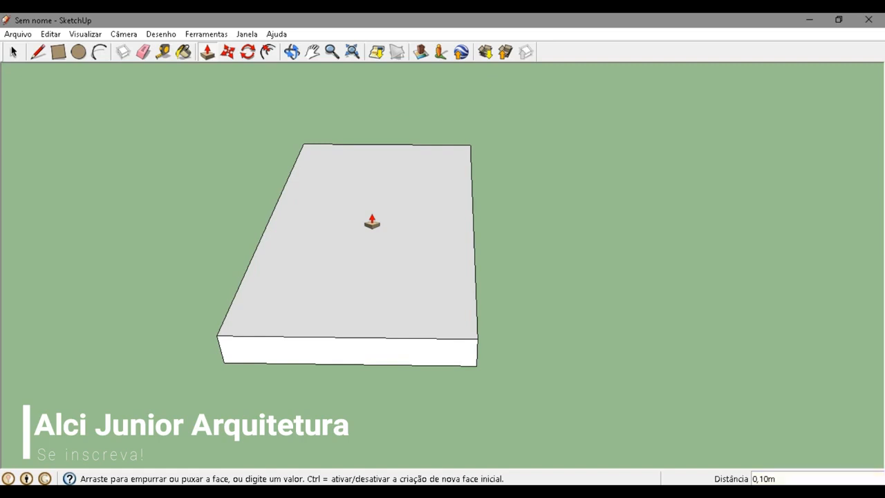
Push the slab's top face down by 0.06 m to make it thinner
middle_click_drag(496, 334, 253, 220)
middle_click_drag(361, 250, 450, 302)
middle_click_drag(387, 302, 413, 280)
scroll(414, 278, "up", 3)
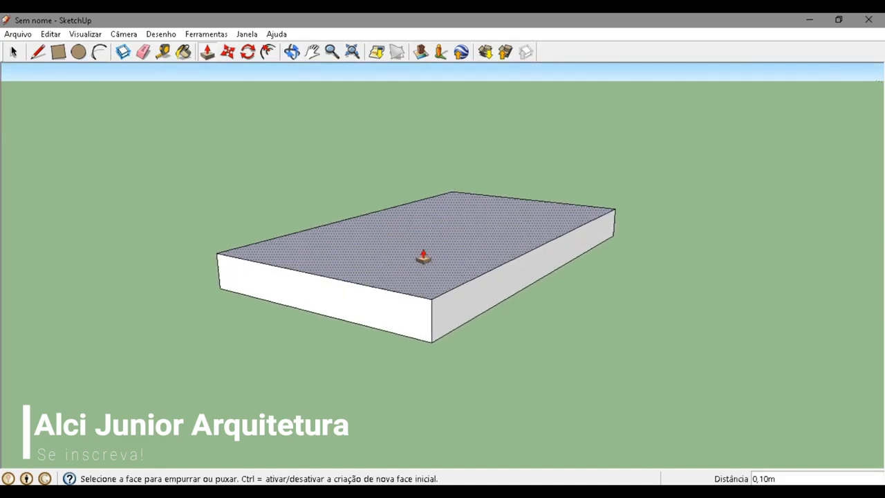
left_click(440, 239)
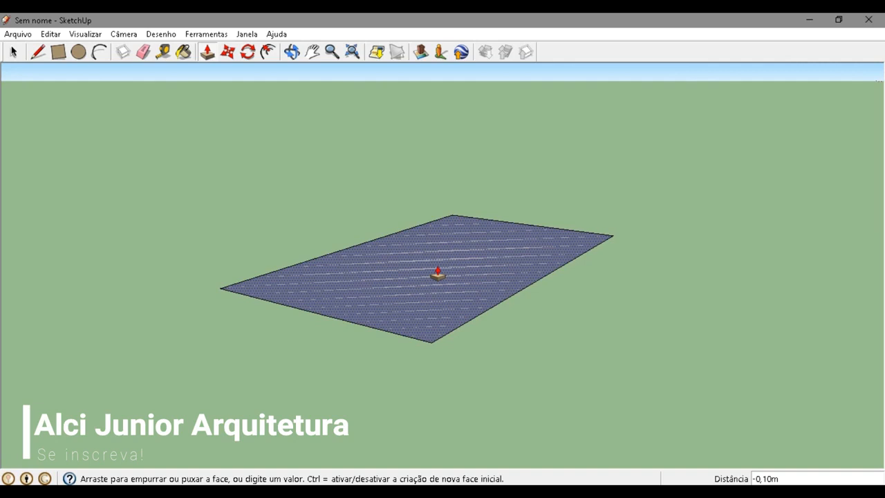
mouse_move(438, 275)
left_mouse_down()
mouse_move(443, 199)
mouse_move(437, 275)
mouse_move(439, 264)
left_mouse_up()
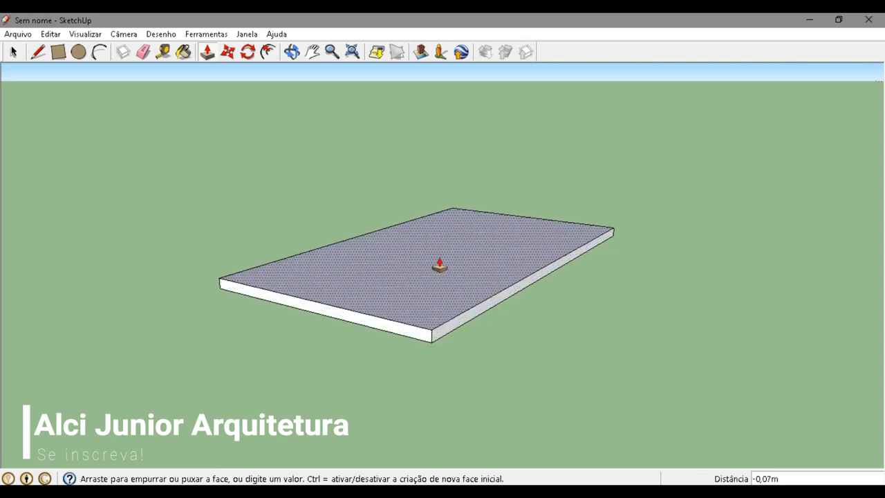
left_click_drag(439, 265, 441, 261)
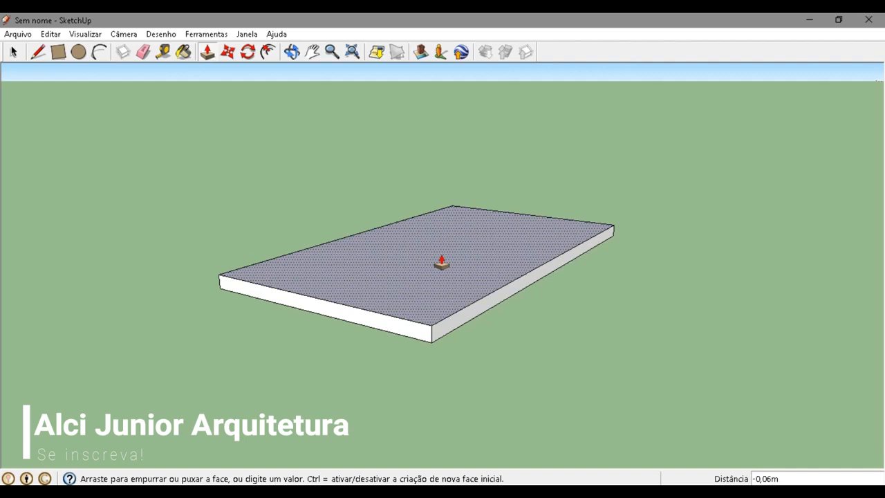
left_click_drag(441, 261, 445, 249)
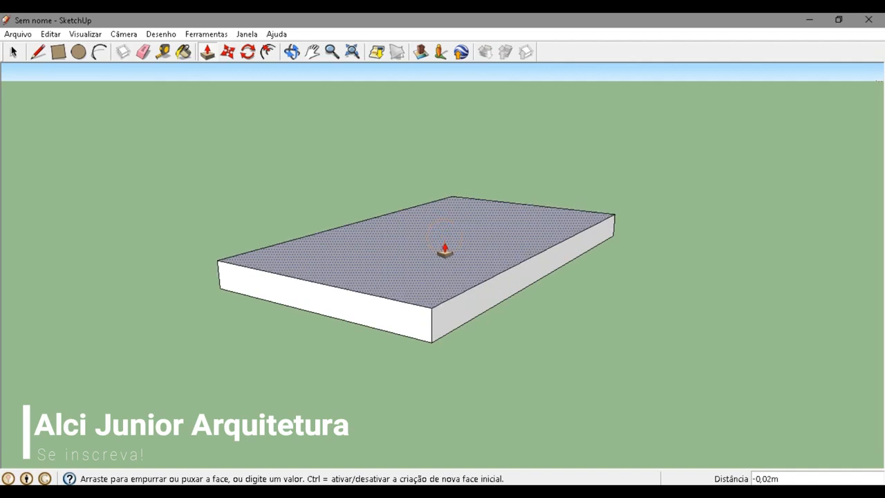
type("0,06")
key("Return")
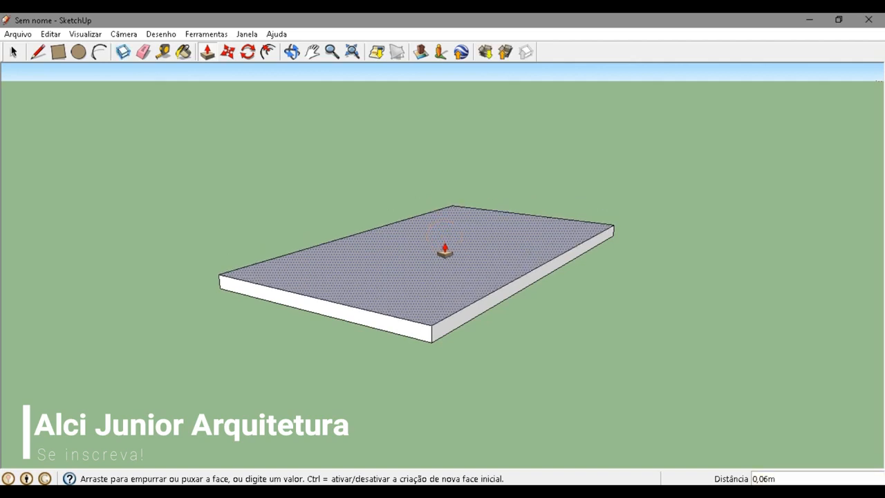
Inspect the thinned slab from below and from above with no drawing tool active
scroll(446, 251, "down", 2)
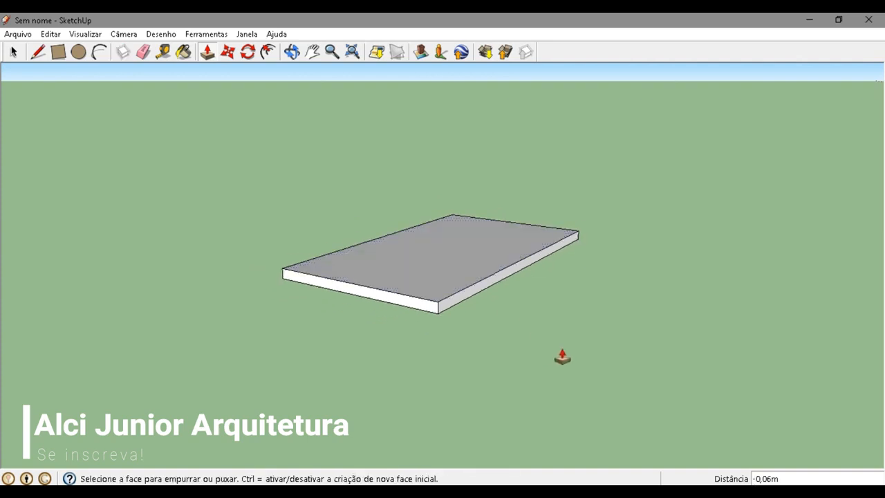
middle_click_drag(562, 358, 241, 229)
middle_click_drag(454, 277, 178, 164)
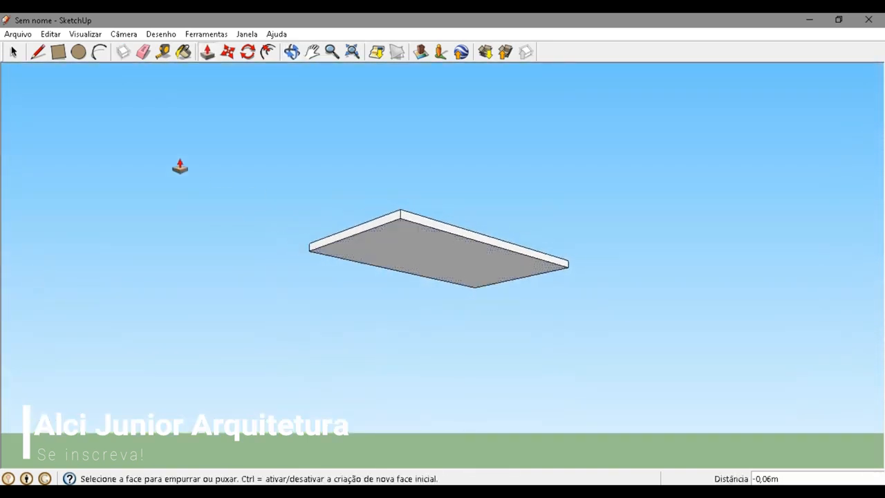
left_click(14, 52)
scroll(428, 246, "down", 2)
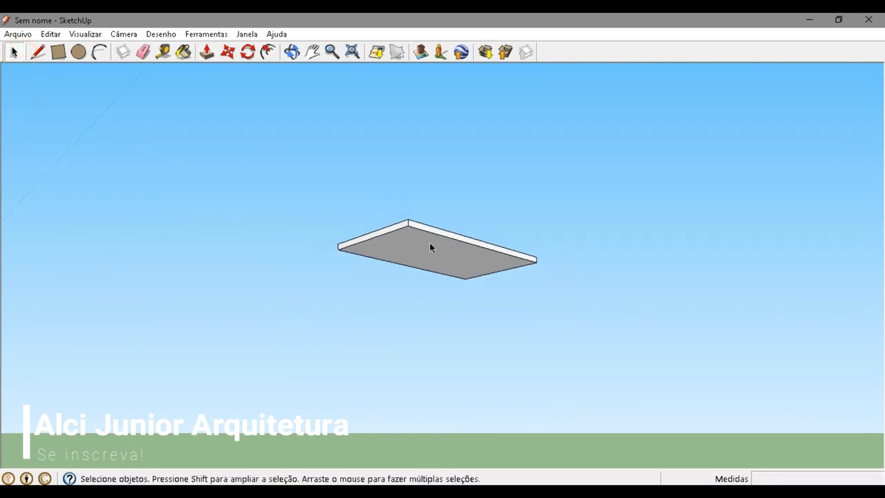
middle_click_drag(429, 243, 418, 308)
scroll(436, 256, "down", 1)
scroll(437, 257, "up", 3)
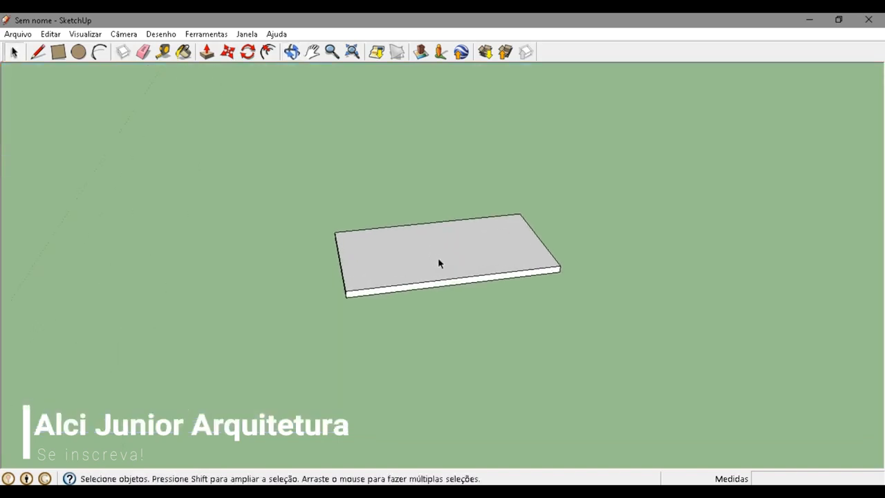
middle_click_drag(368, 263, 424, 250)
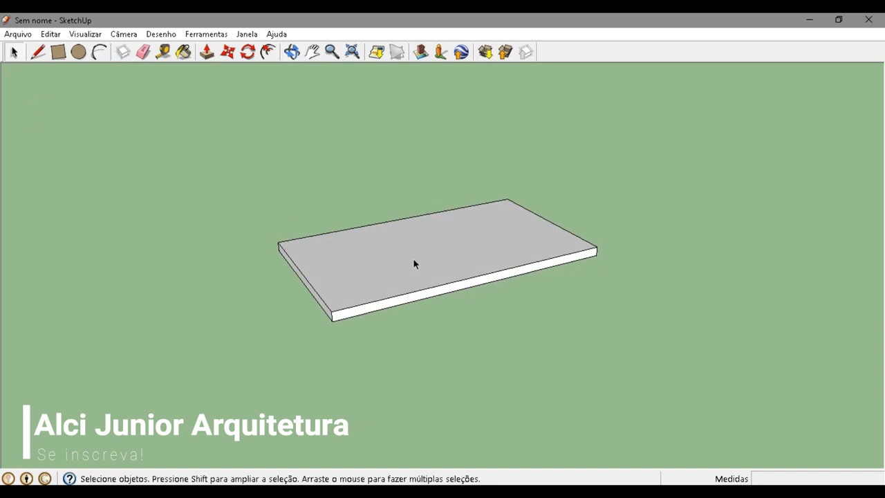
Try to move only the slab's top face up about 1.48 m, and its short top edge about 0.77 m
left_click(228, 53)
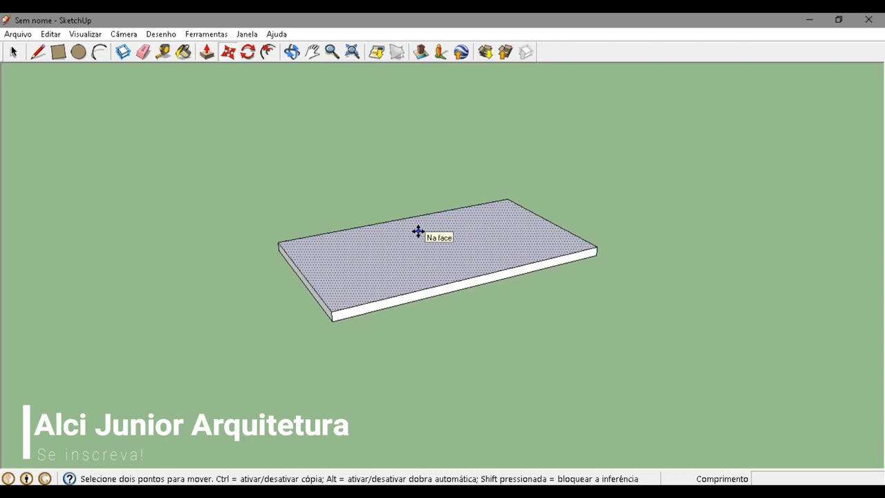
left_click(14, 52)
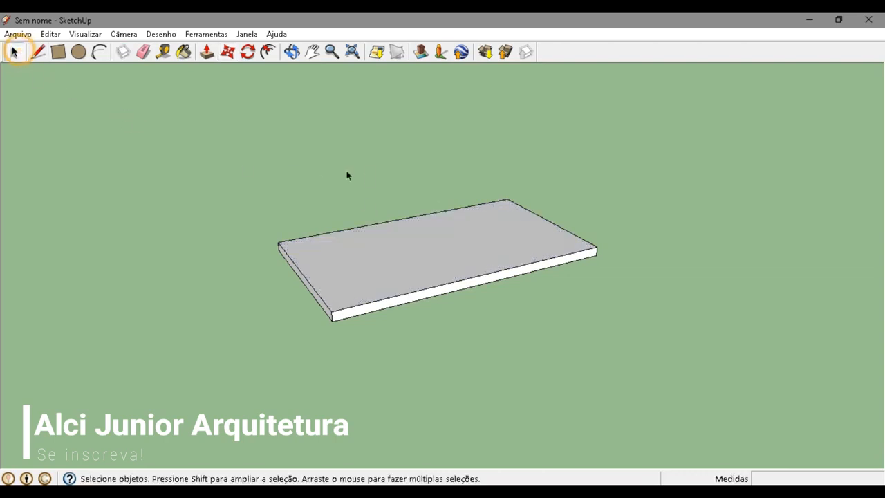
key("m")
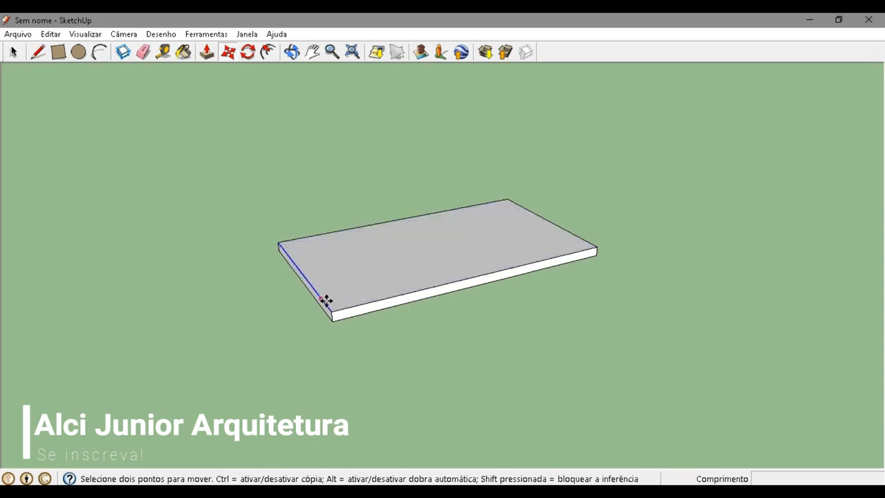
scroll(355, 312, "up", 2)
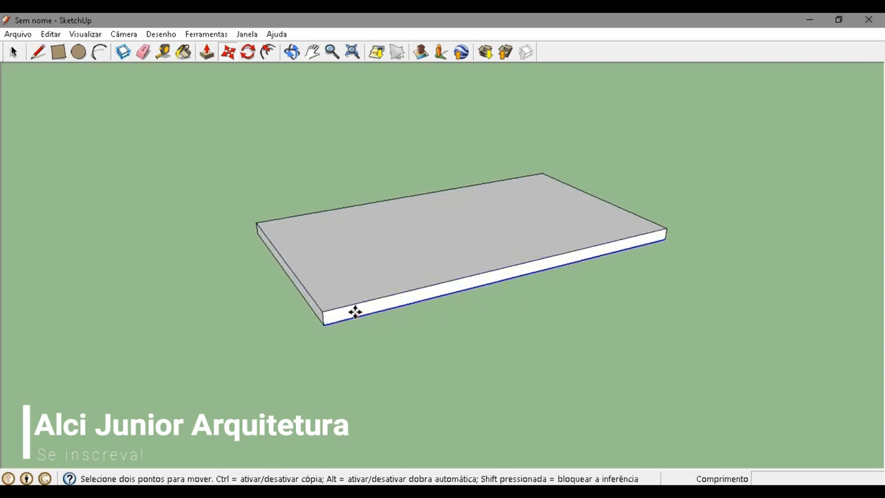
scroll(354, 311, "down", 2)
middle_click_drag(322, 312, 356, 299)
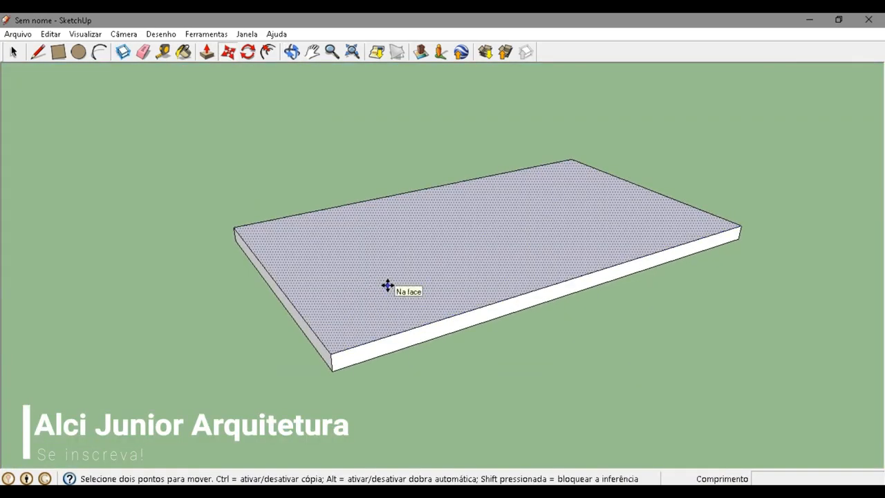
scroll(389, 283, "down", 5)
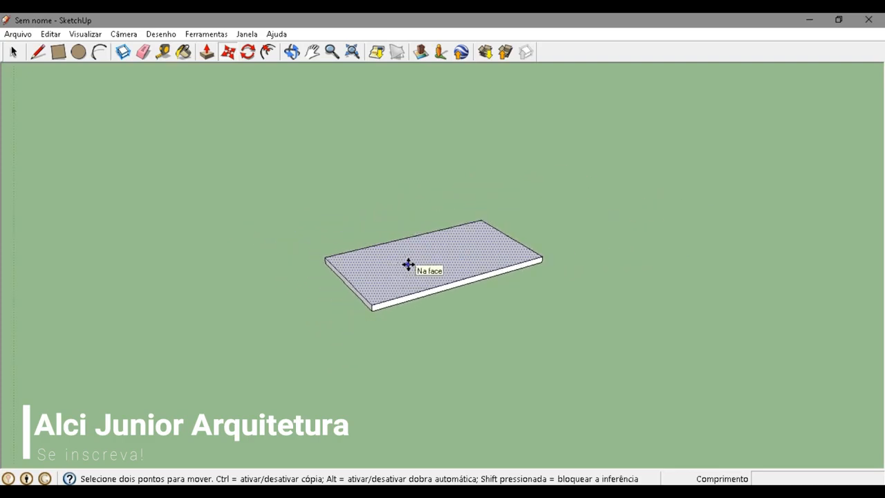
left_click(408, 264)
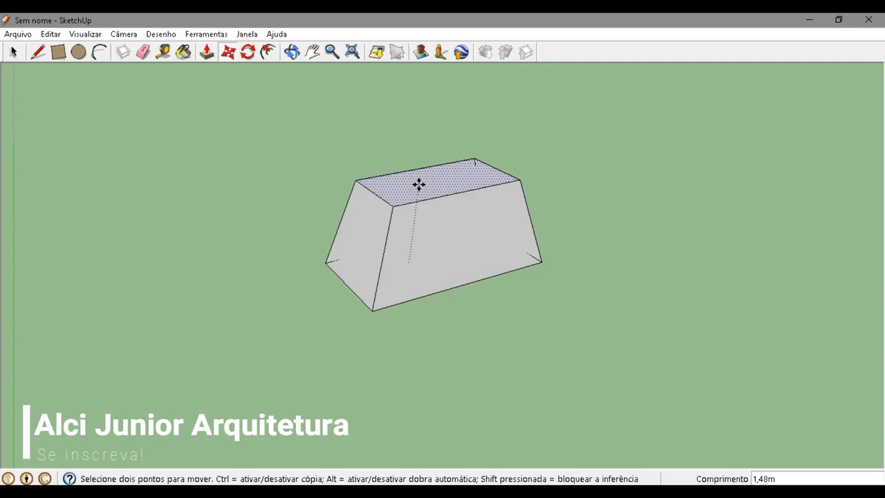
key("Escape")
scroll(419, 270, "up", 3)
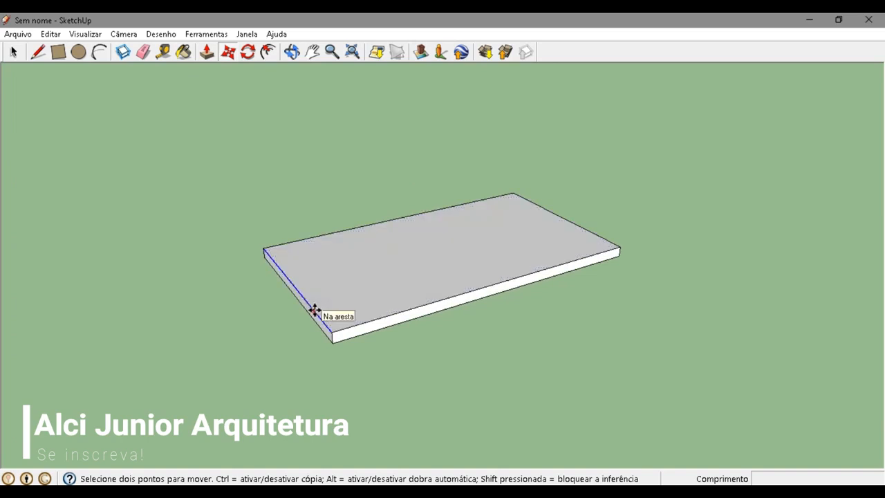
left_click(315, 310)
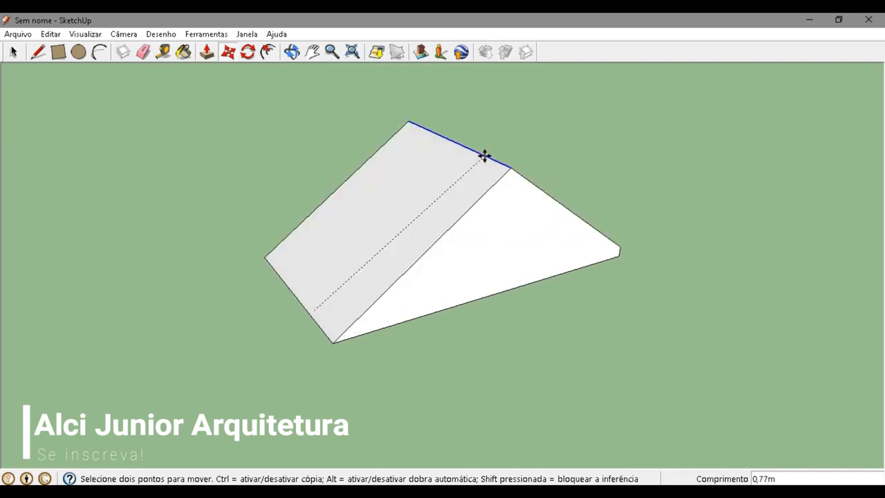
key("Escape")
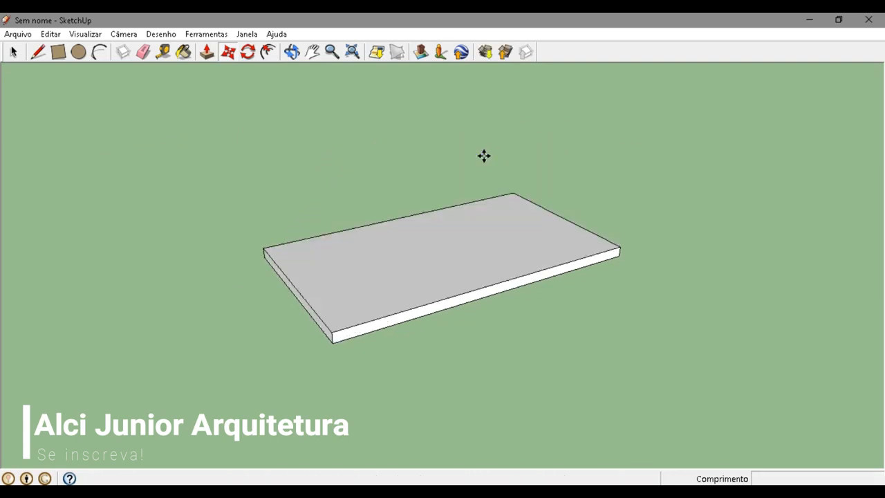
Select all of the slab's faces and edges, make them a group, and check that it selects as one object
left_click(15, 53)
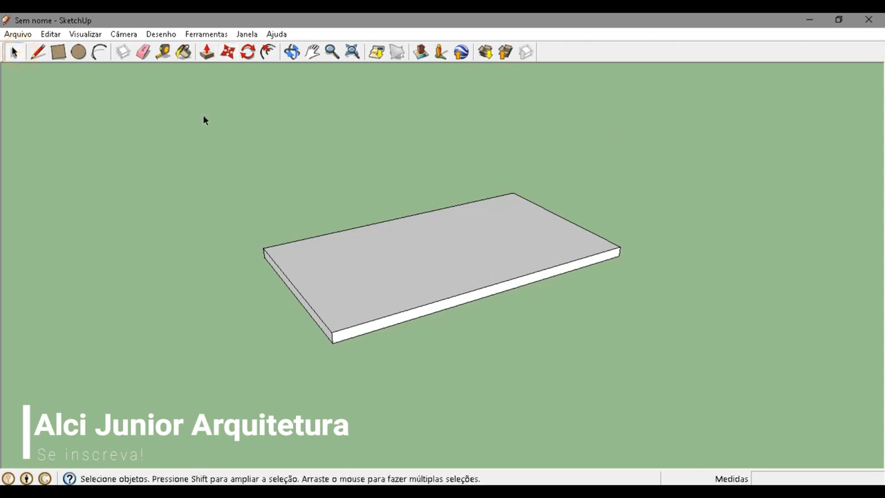
mouse_move(202, 102)
left_mouse_down()
mouse_move(370, 332)
mouse_move(677, 353)
mouse_move(688, 373)
left_mouse_up()
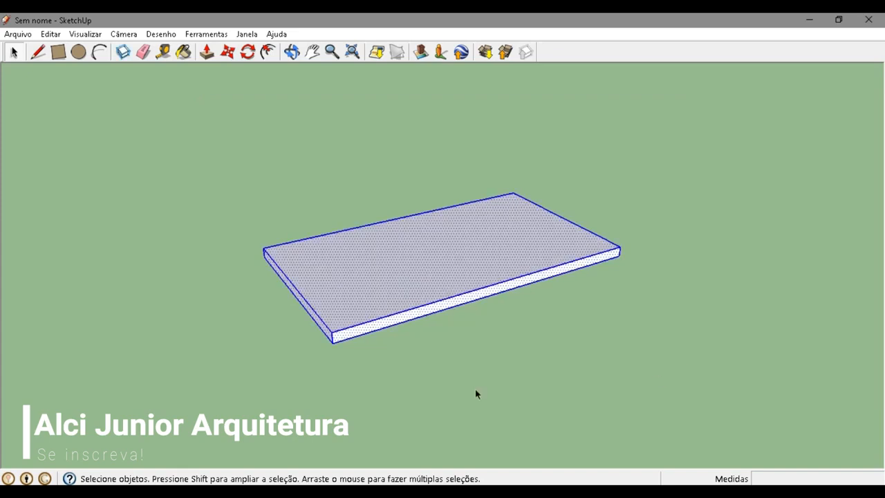
right_click(404, 277)
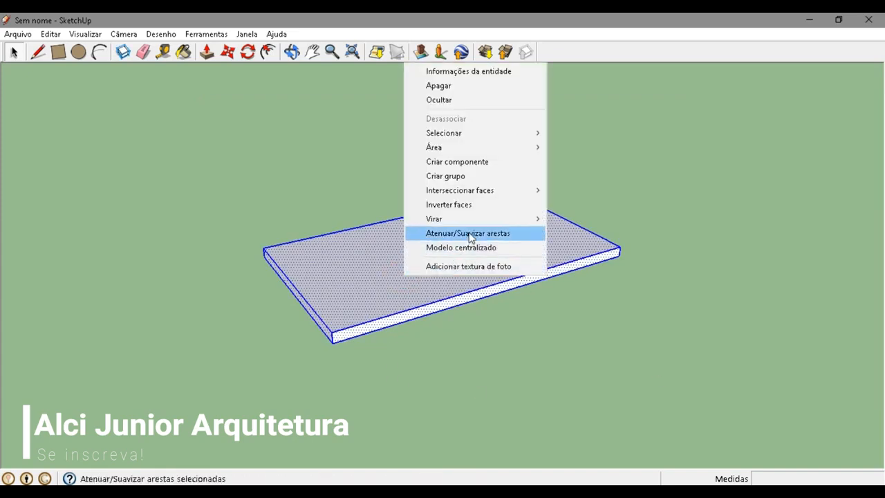
left_click(445, 177)
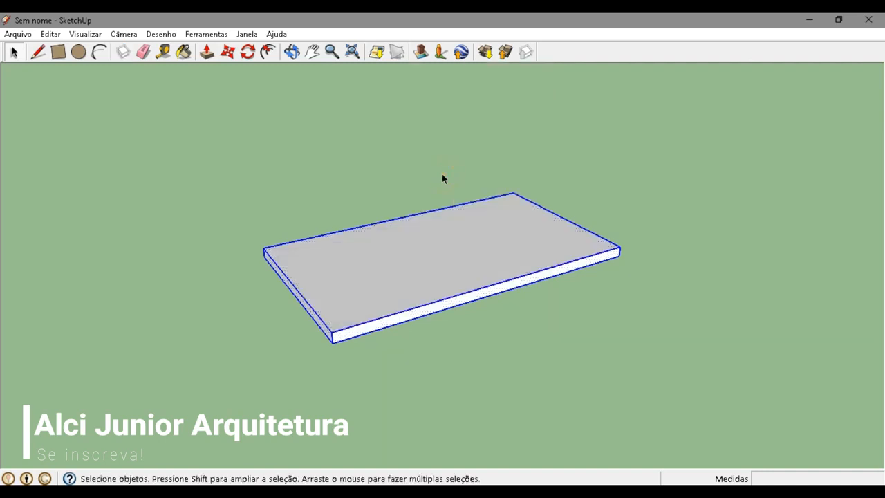
left_click(529, 350)
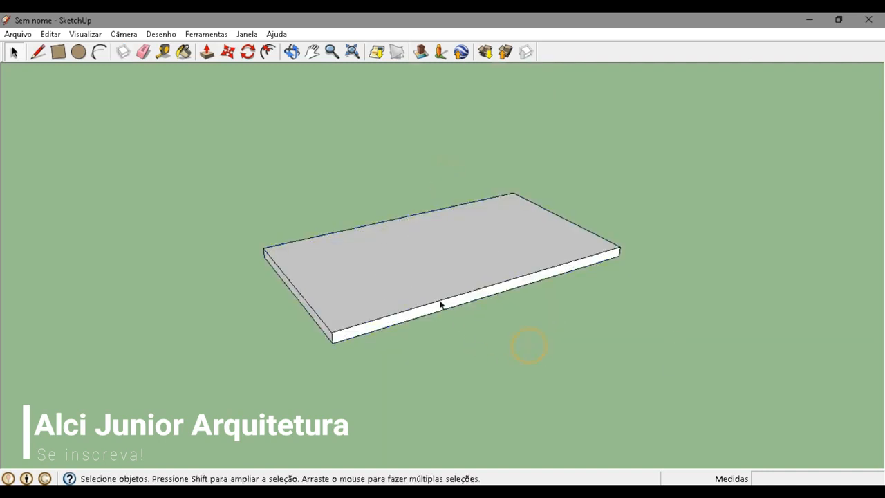
left_click(422, 273)
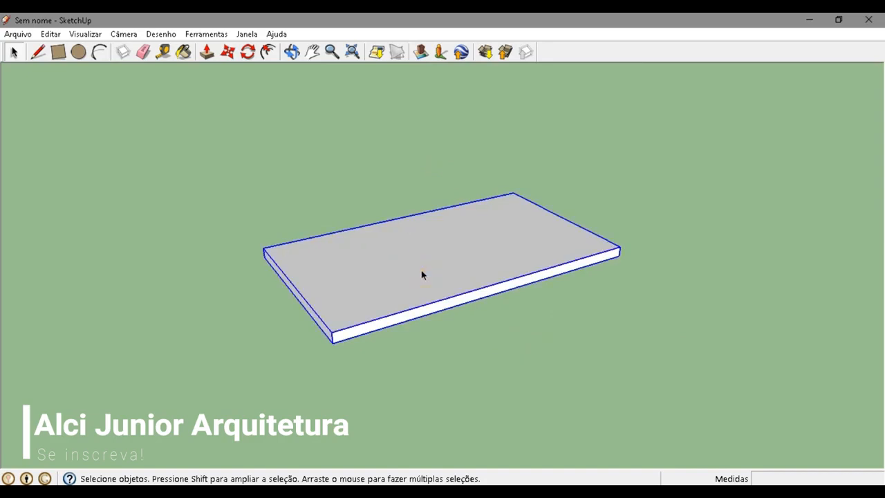
Move the grouped slab as one object by about 3.13 m
left_click(228, 52)
scroll(367, 263, "down", 8)
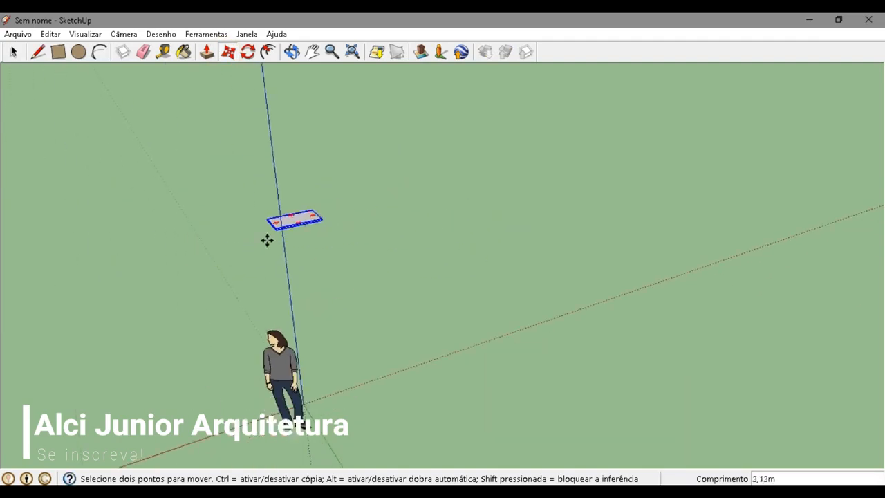
left_click(391, 299)
scroll(401, 292, "up", 6)
key("space")
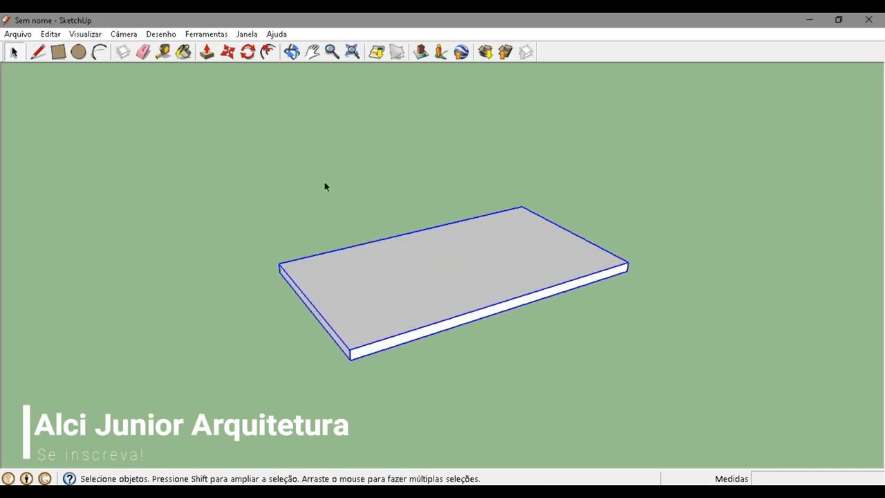
Ungroup the slab and select its faces and edges individually to check that they are separate
left_click(320, 162)
left_click(375, 254)
right_click(465, 271)
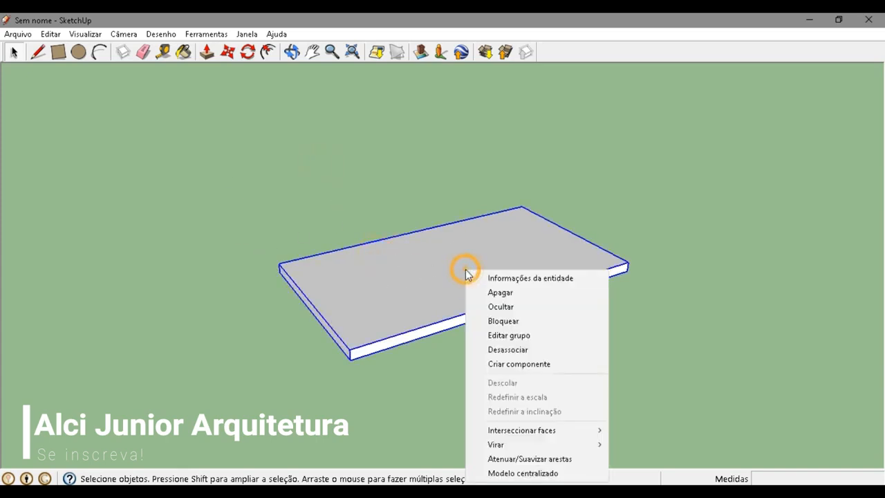
left_click(515, 355)
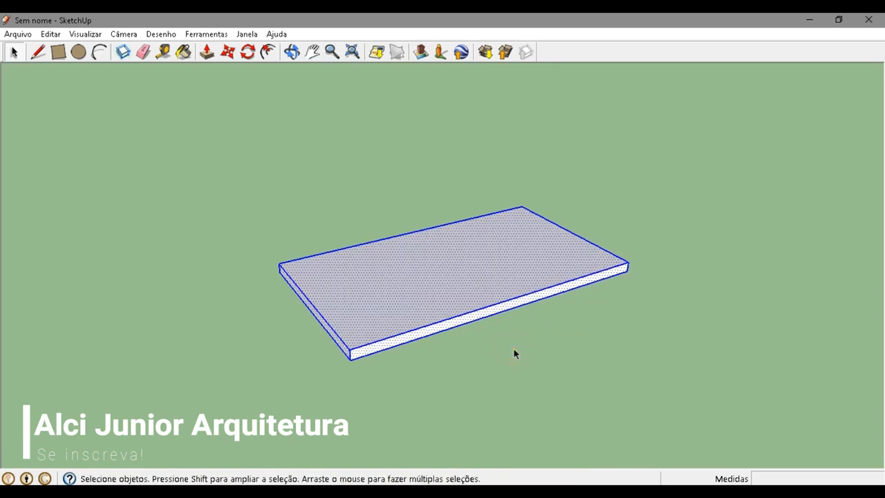
left_click(511, 352)
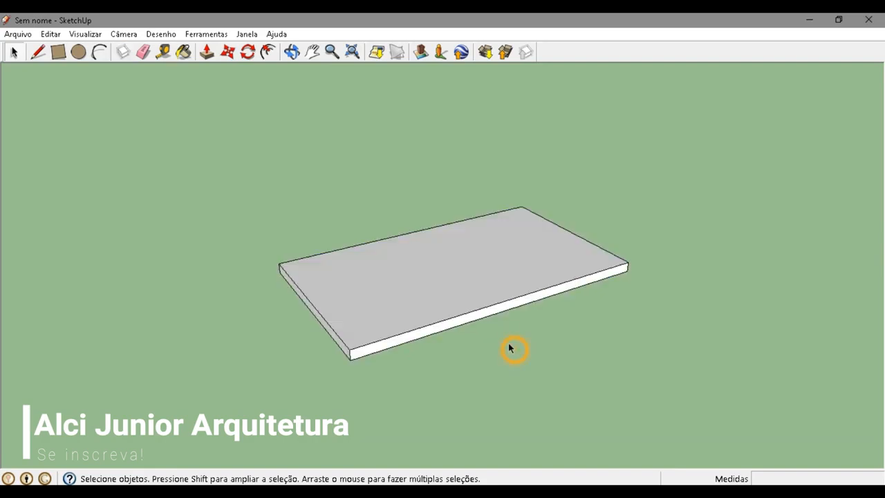
left_click(495, 297)
left_click(356, 345)
left_click(386, 368)
left_click(368, 320)
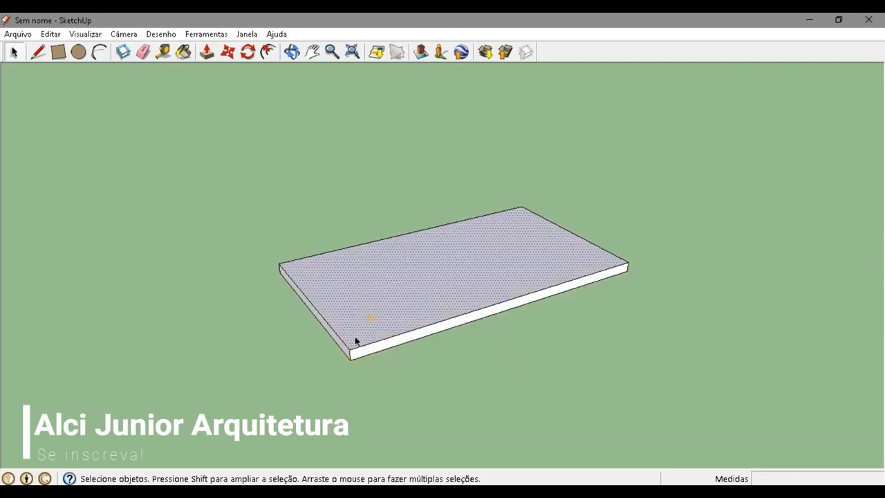
left_click(341, 343)
left_click(384, 383)
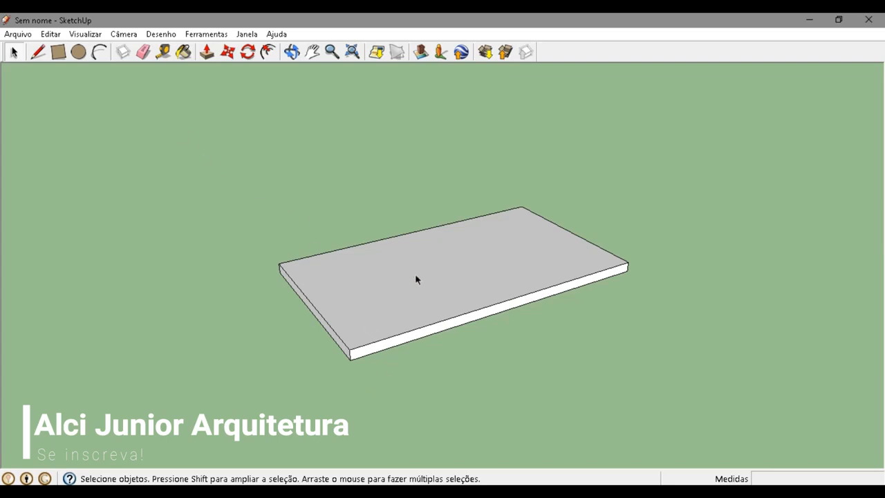
Place a Tape Measure guide across the slab's underside, parallel to one short edge and 0.20 m away from it
middle_click_drag(417, 278, 443, 190)
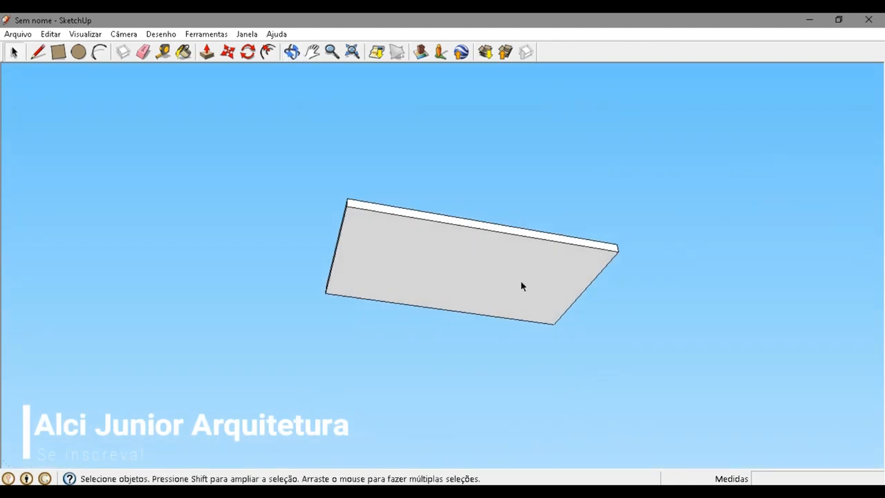
scroll(521, 297, "up", 2)
middle_click_drag(519, 297, 434, 270)
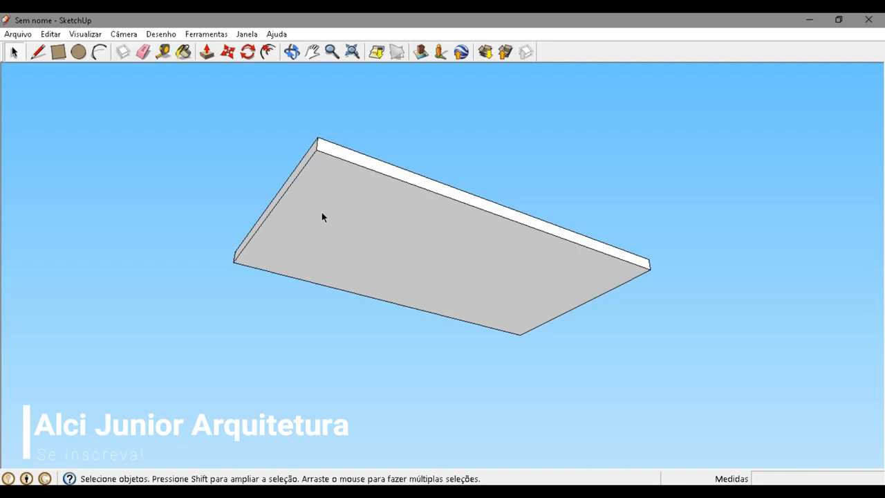
left_click(165, 54)
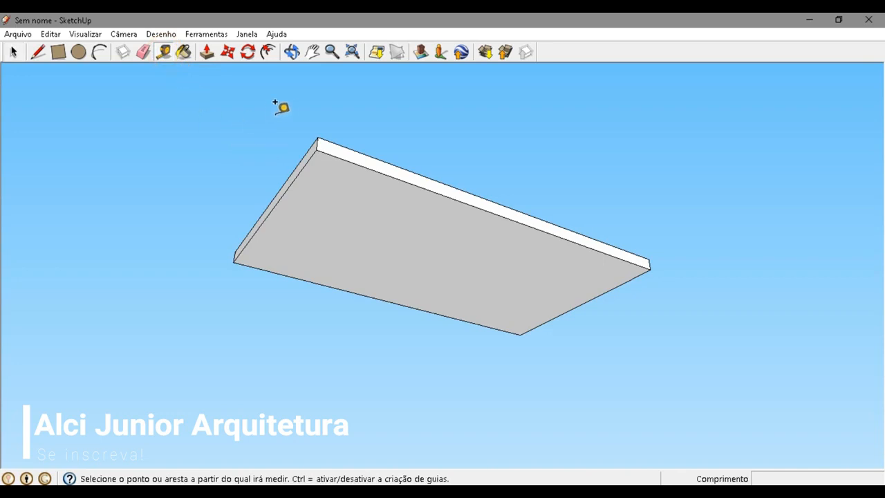
left_click(317, 140)
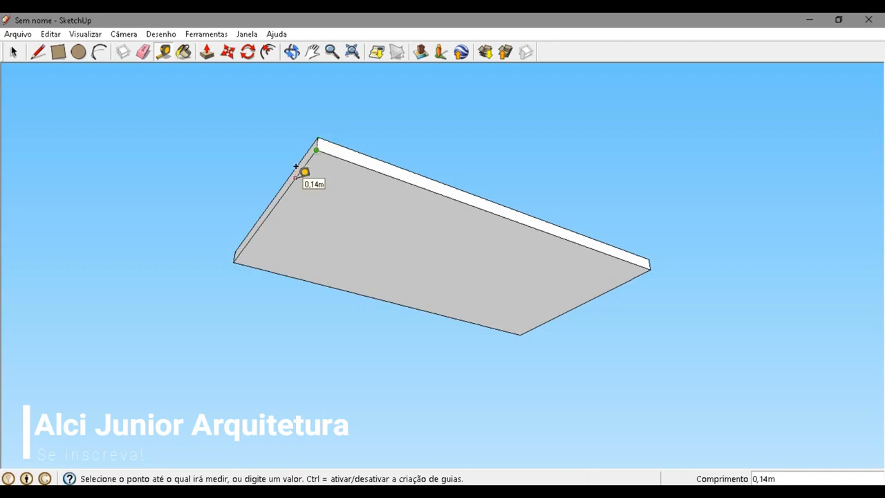
left_click(311, 180)
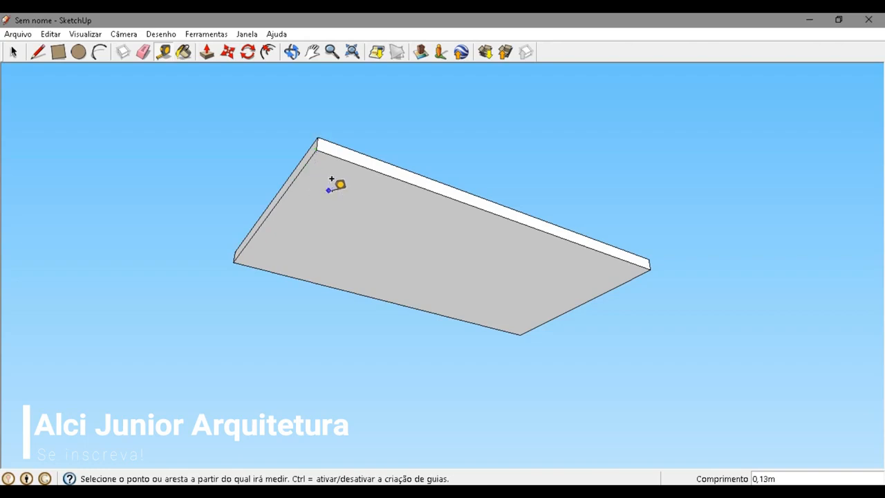
left_click(283, 190)
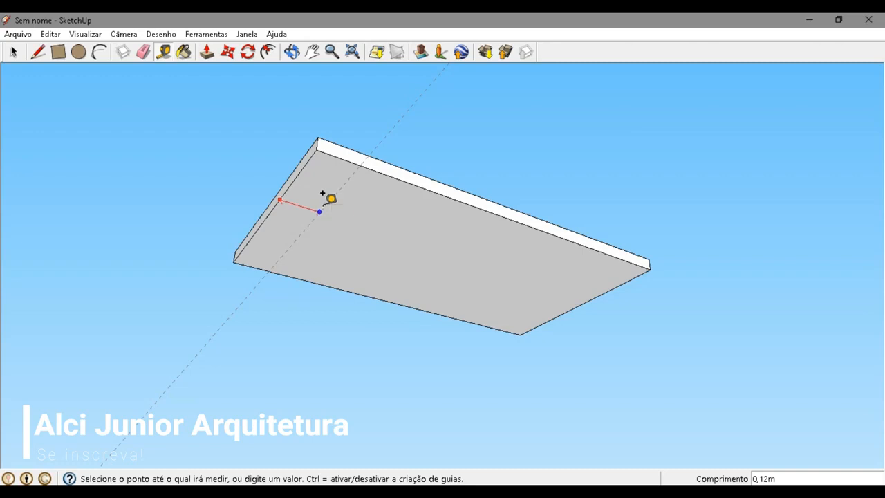
type("0,20")
key("Return")
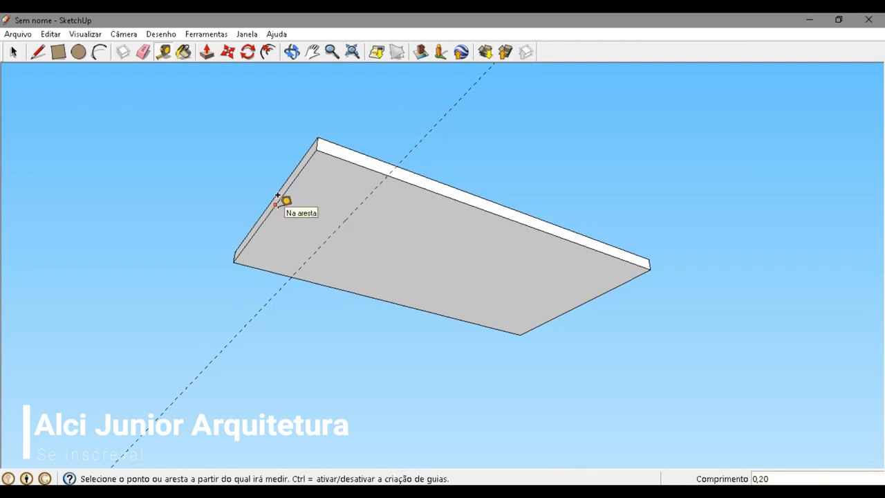
Draw a 0.70 m line along the guide across the slab's underside, from one long edge to the other
left_click(38, 54)
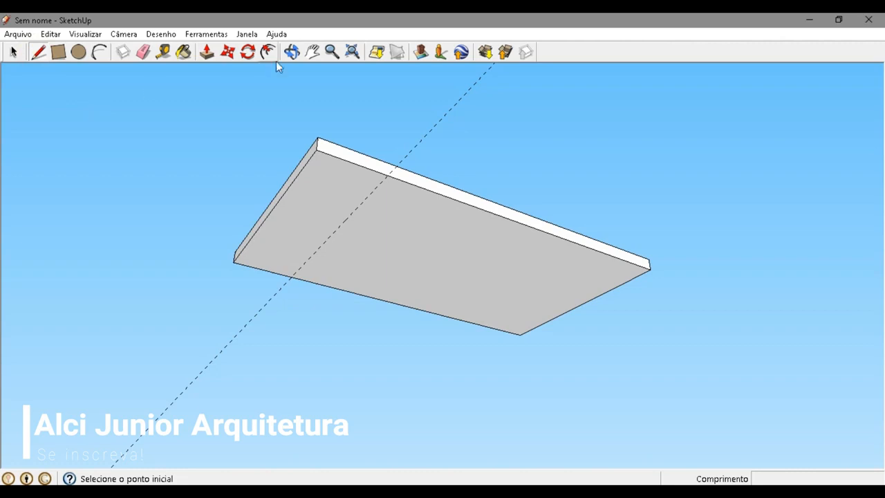
left_click(387, 174)
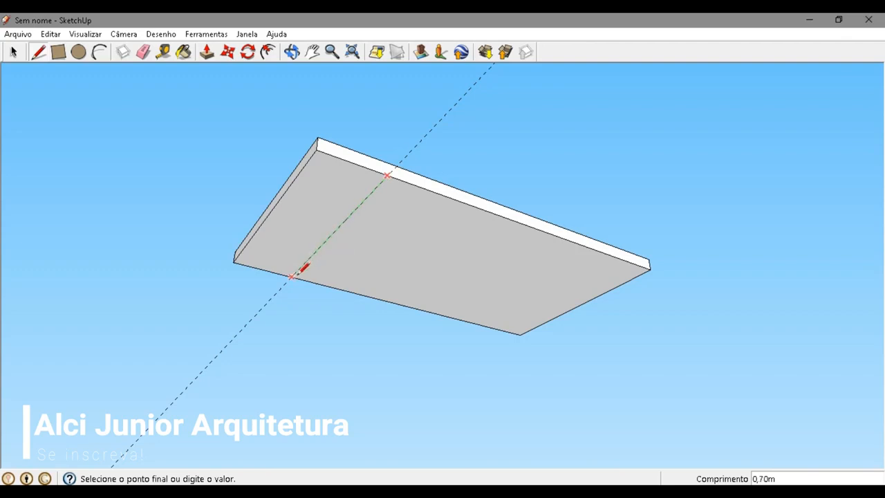
left_click(292, 275)
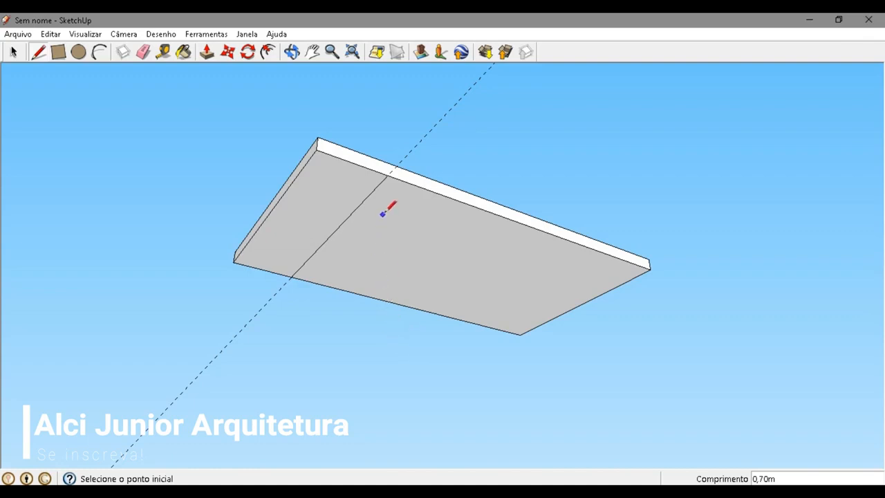
Draw a 0.04 m line segment along the underside's long edge from the end of the cross line, away from the nearer short edge
left_click(387, 175)
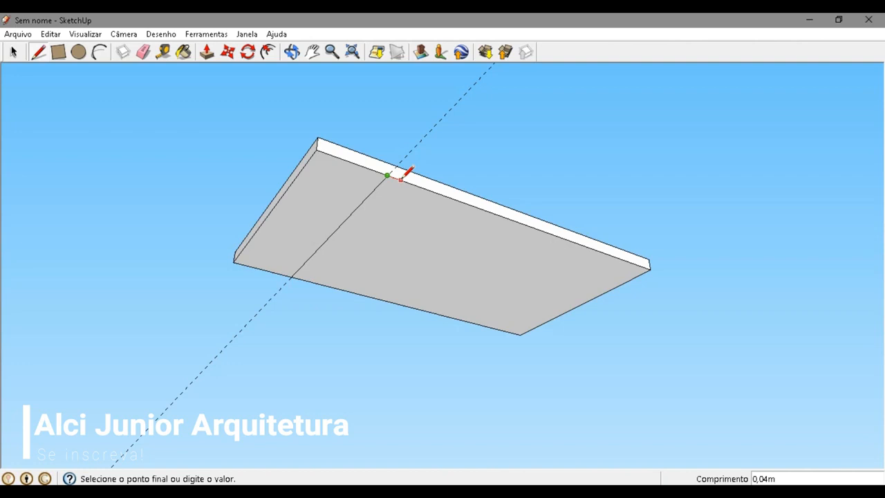
type("0,0")
key("Return")
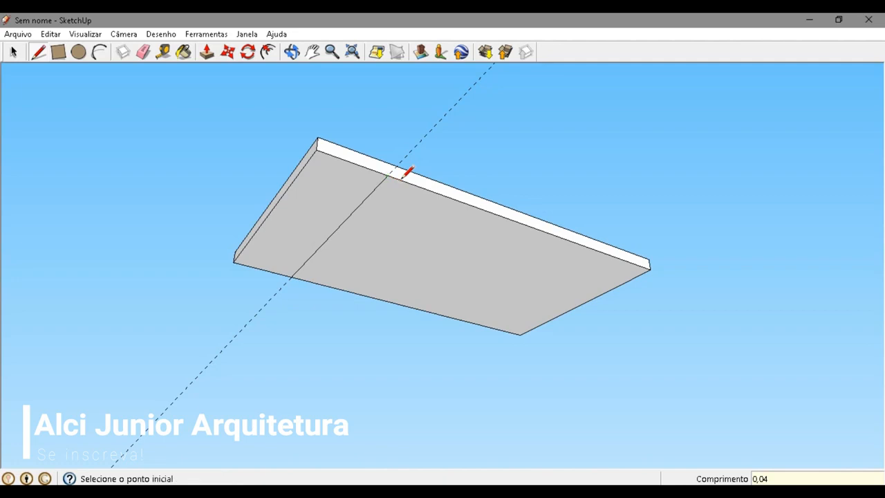
scroll(408, 171, "up", 4)
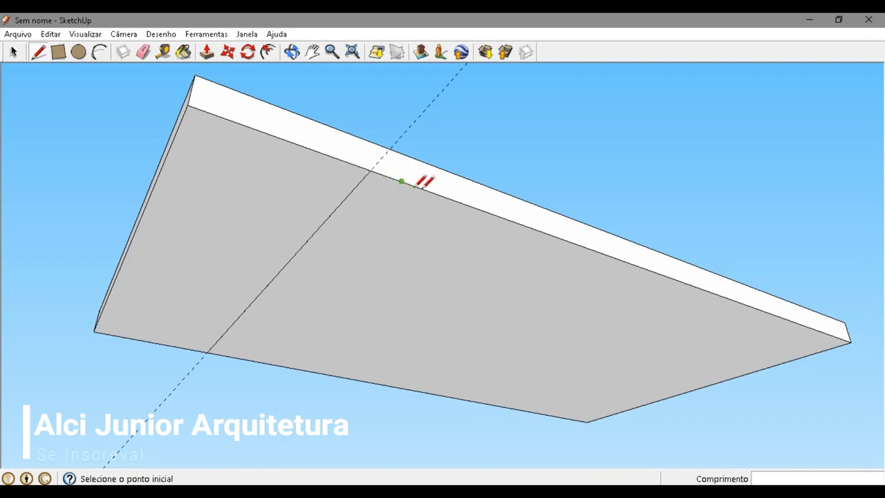
left_click(13, 52)
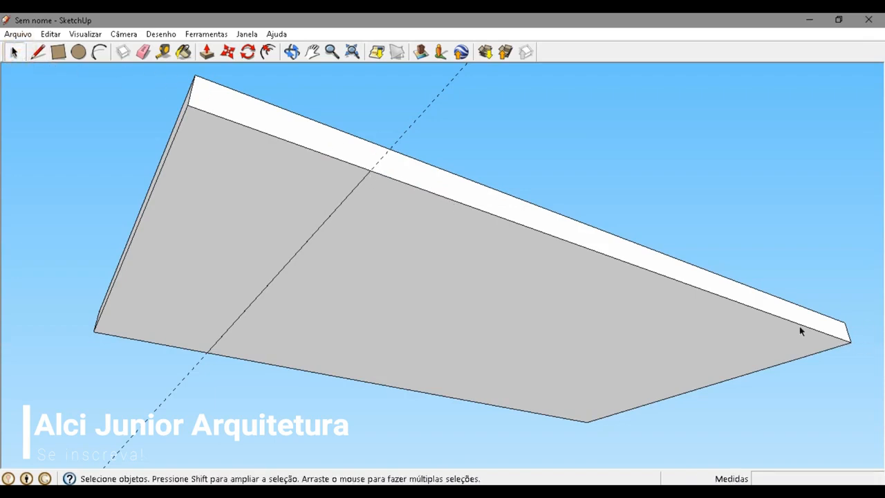
left_click(500, 218)
left_click(476, 137)
Draw a second 0.70 m line across the underside from the end of the 0.04 m segment, parallel to the first line
left_click(38, 52)
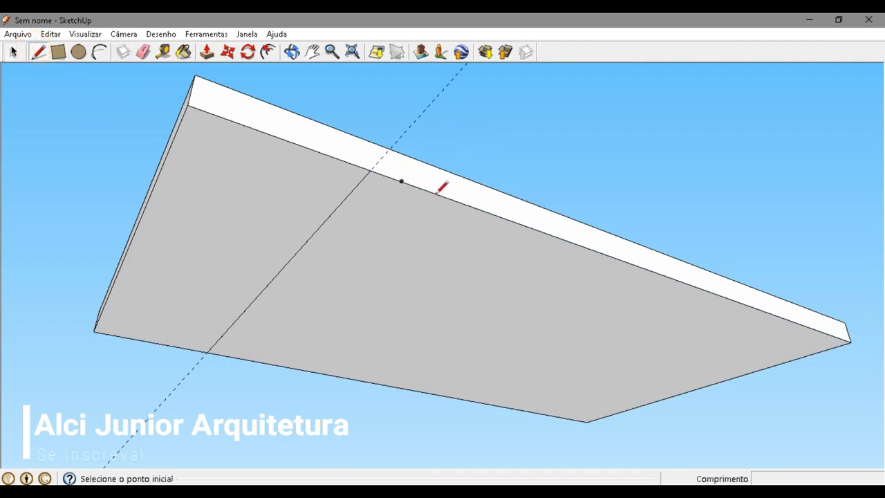
left_click(402, 181)
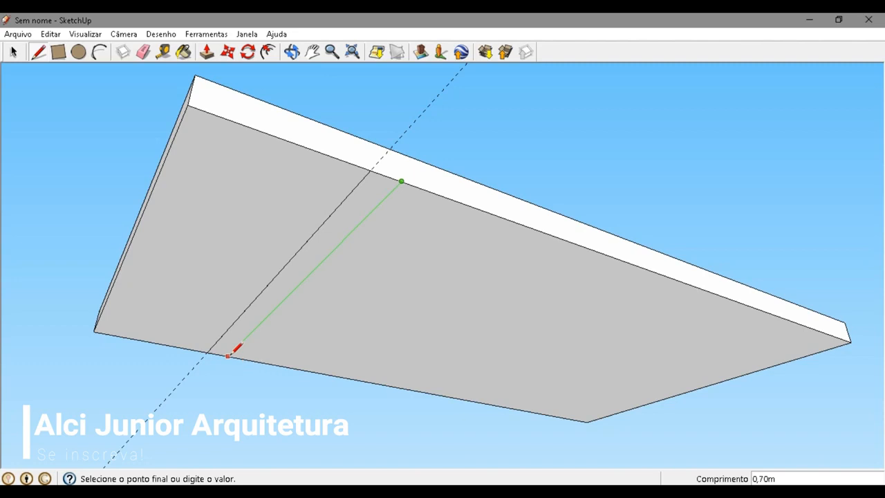
left_click(230, 354)
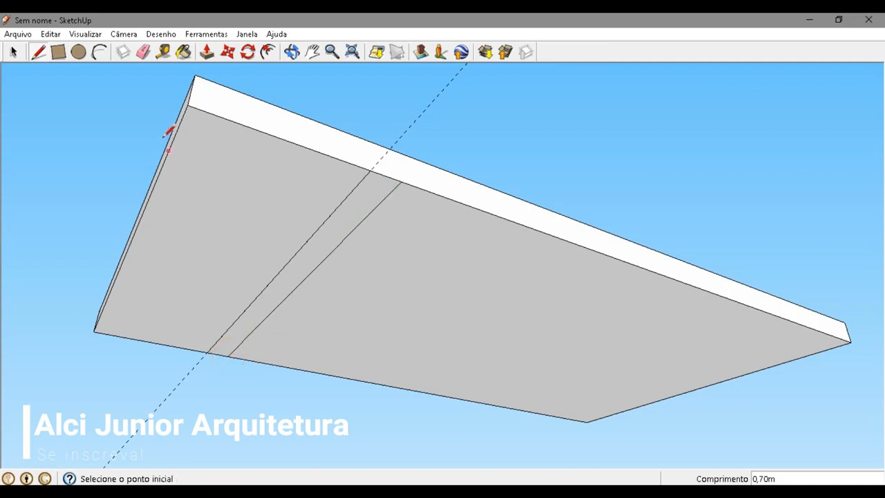
Extrude the narrow strip on the slab's underside downward by 0.65 m with Push/Pull to form a panel leg
left_click(206, 56)
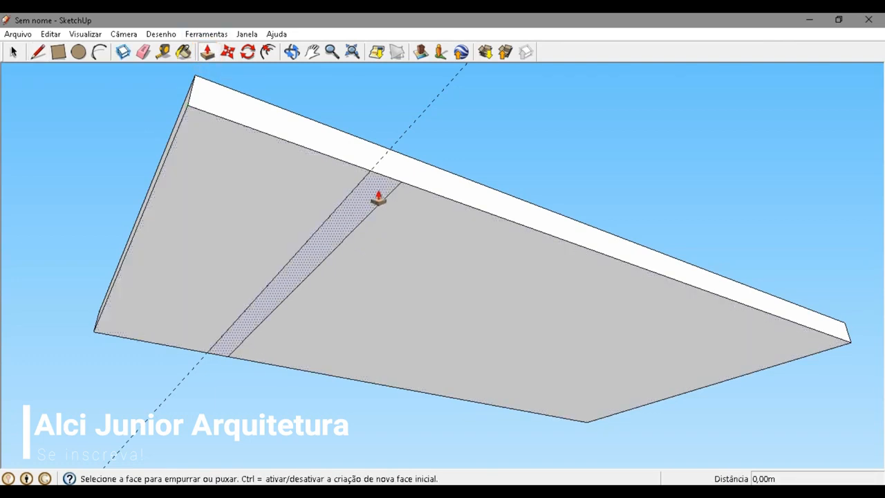
left_click_drag(378, 198, 347, 311)
scroll(348, 310, "down", 5)
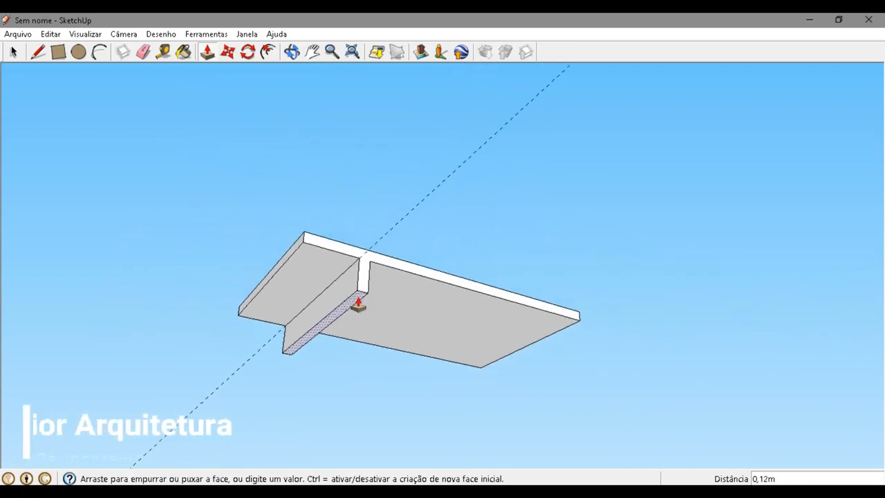
middle_click_drag(341, 300, 338, 355)
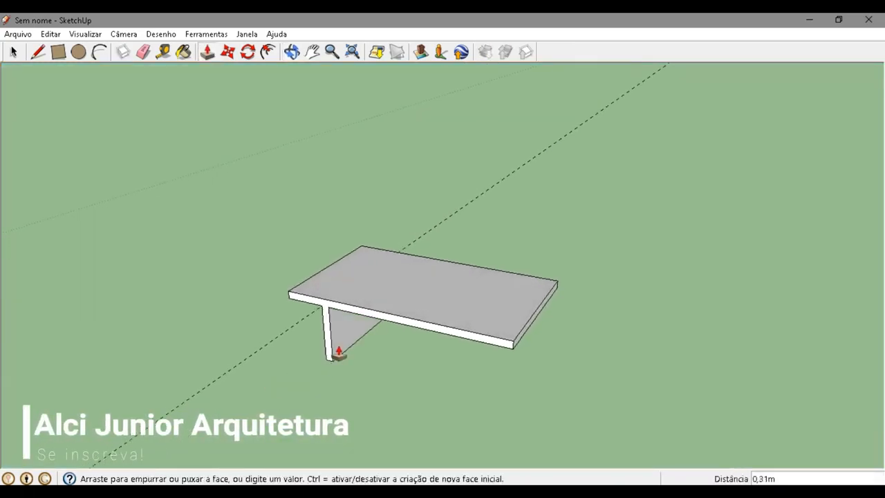
left_click_drag(374, 356, 349, 366)
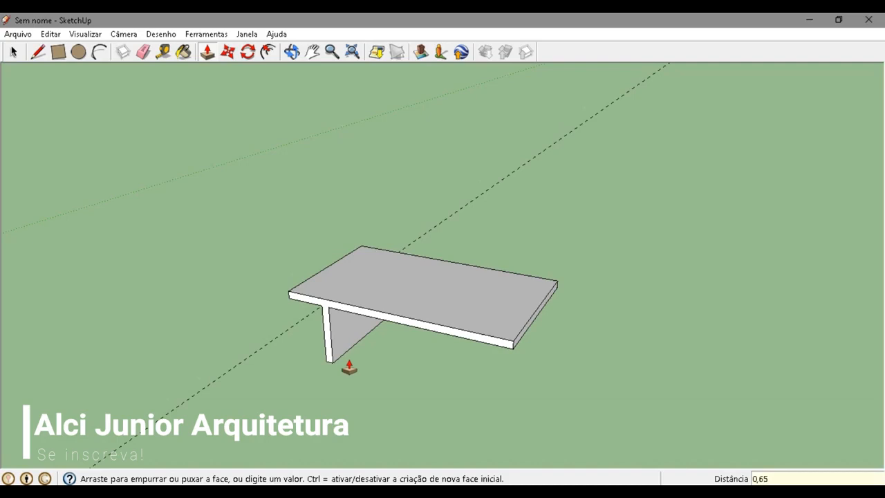
type("m")
key("Return")
middle_click_drag(409, 352, 247, 277)
left_click(13, 52)
middle_click_drag(442, 311, 541, 380)
scroll(427, 311, "up", 3)
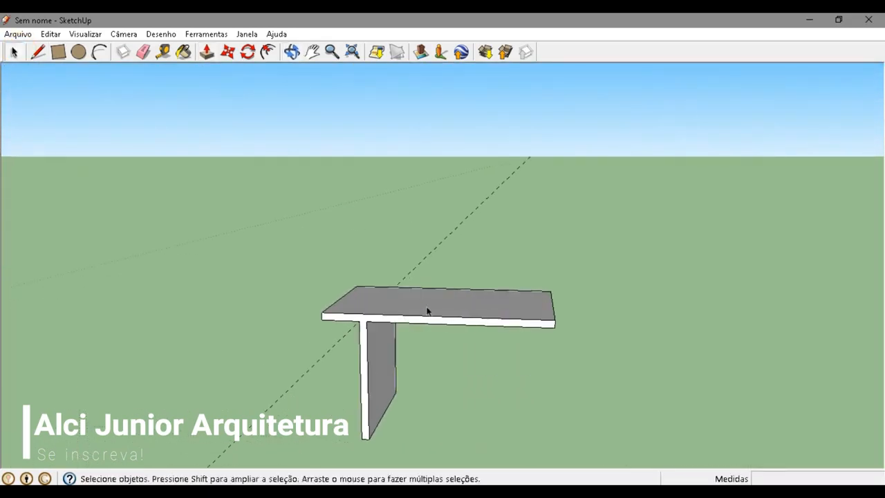
Delete the guide line running across the slab's underside beside the first panel leg
middle_click_drag(432, 334, 547, 280)
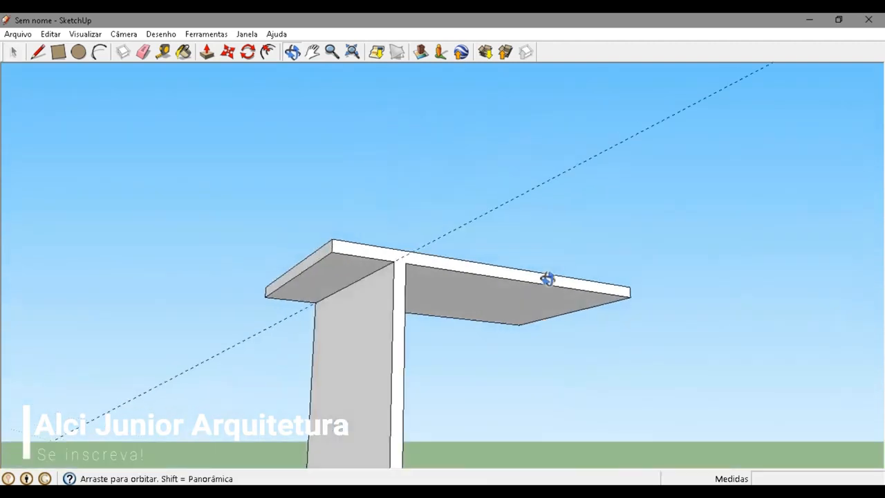
left_click(479, 221)
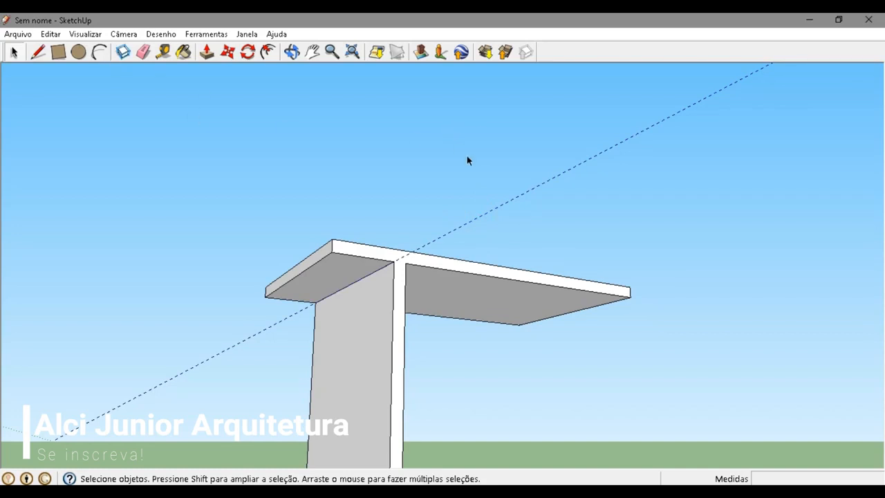
key("Delete")
left_click(144, 54)
left_click(578, 166)
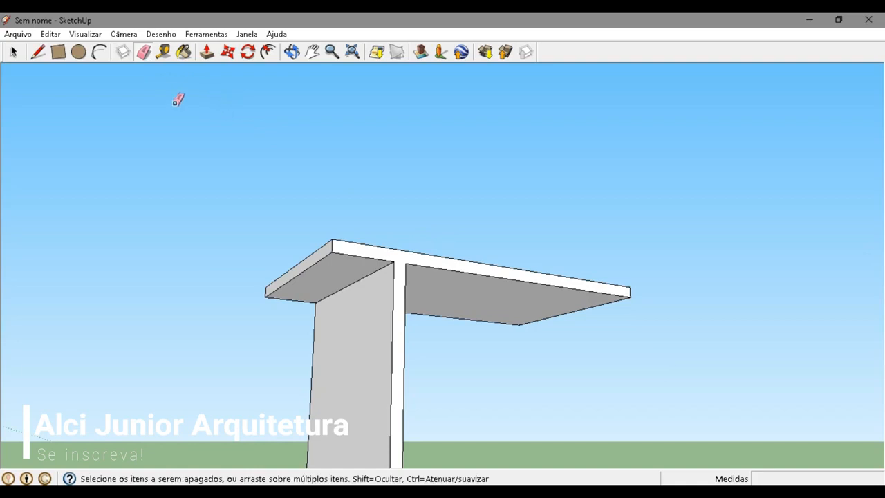
left_click(38, 52)
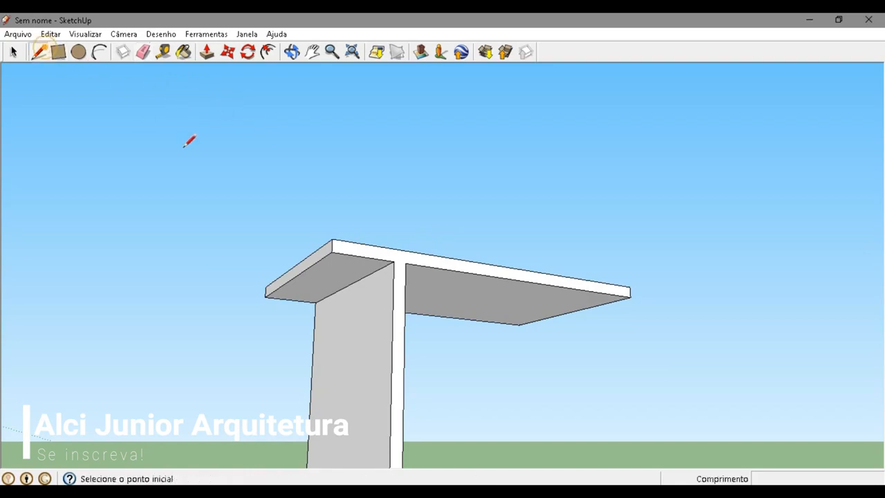
key("e")
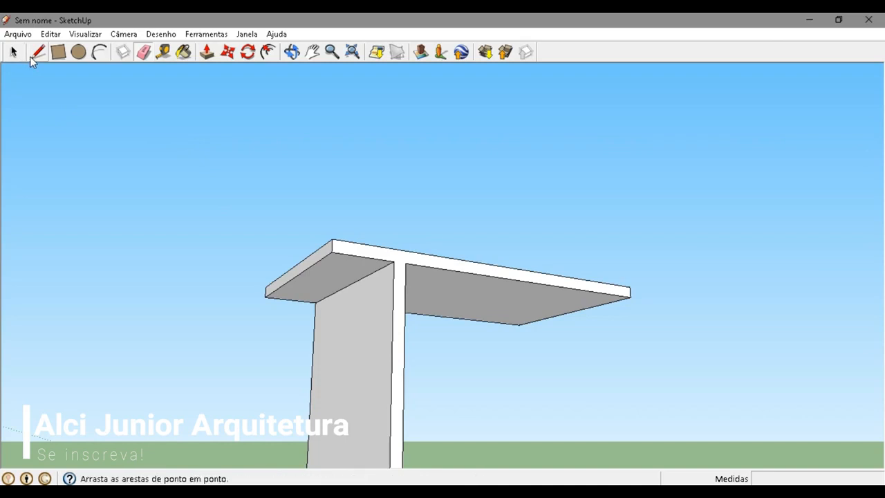
Place a guide on the slab's underside 0.2 m inward from the short edge at the end without a leg
left_click(168, 58)
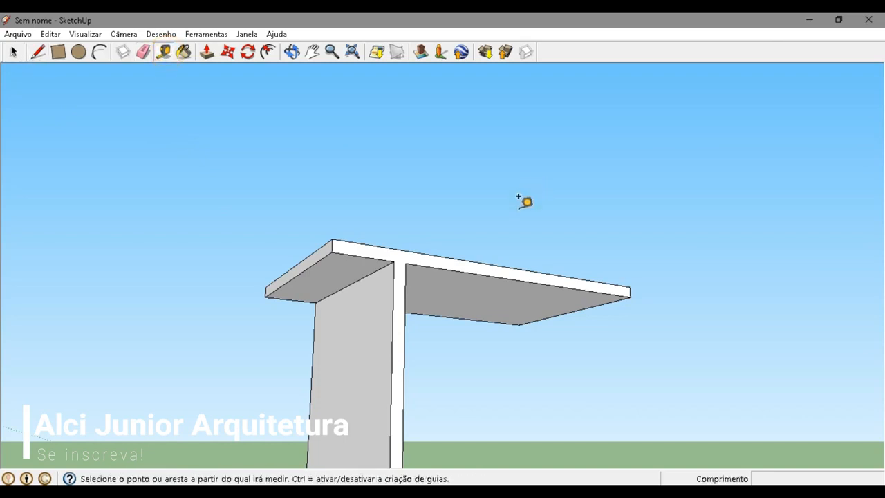
scroll(574, 283, "up", 3)
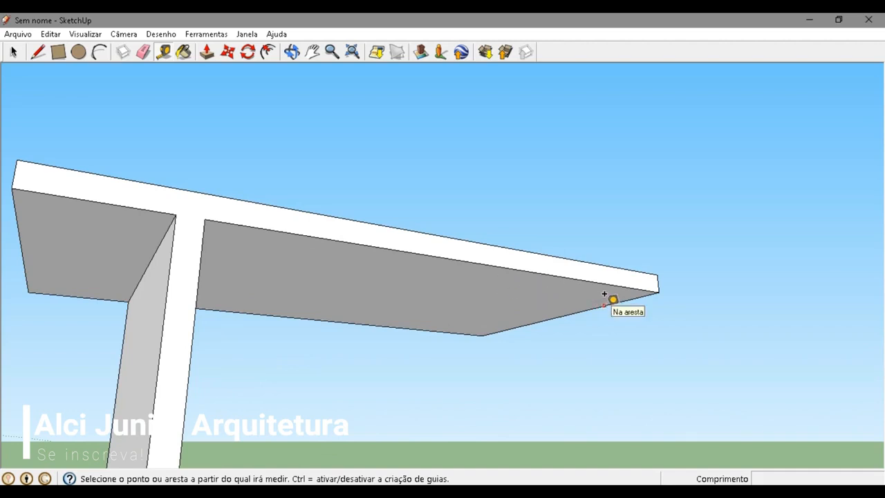
left_click(605, 294)
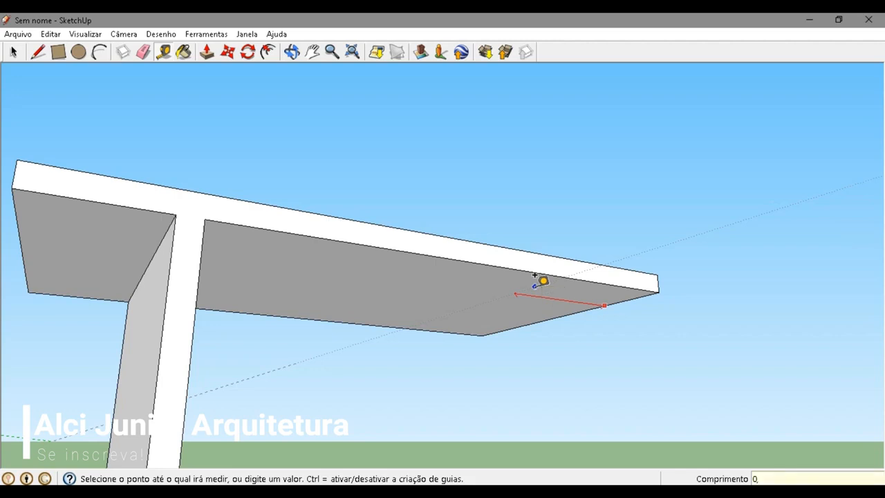
type("0,2")
key("Return")
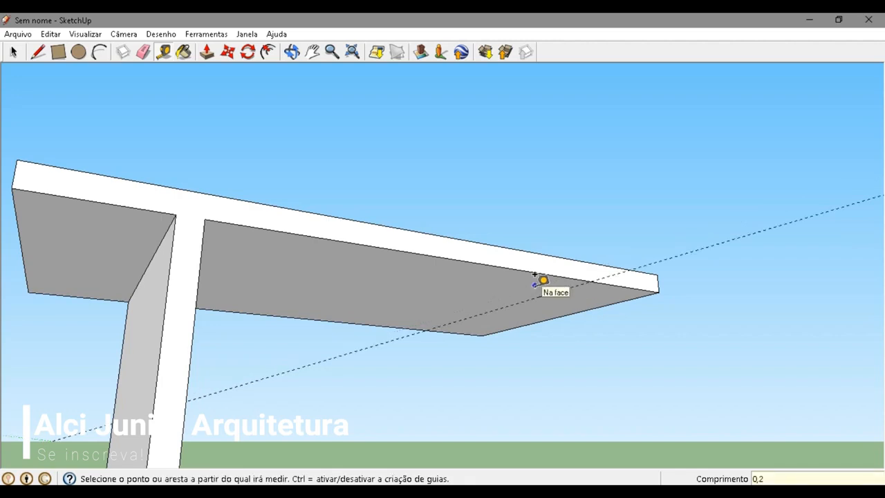
Draw a 0.70 m line along the new guide across the underside, from one long edge to the other
left_click(38, 53)
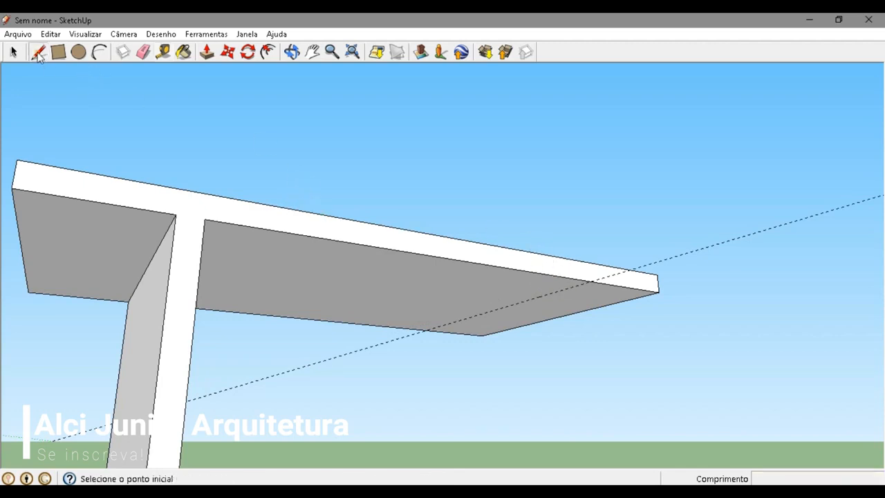
left_click(590, 281)
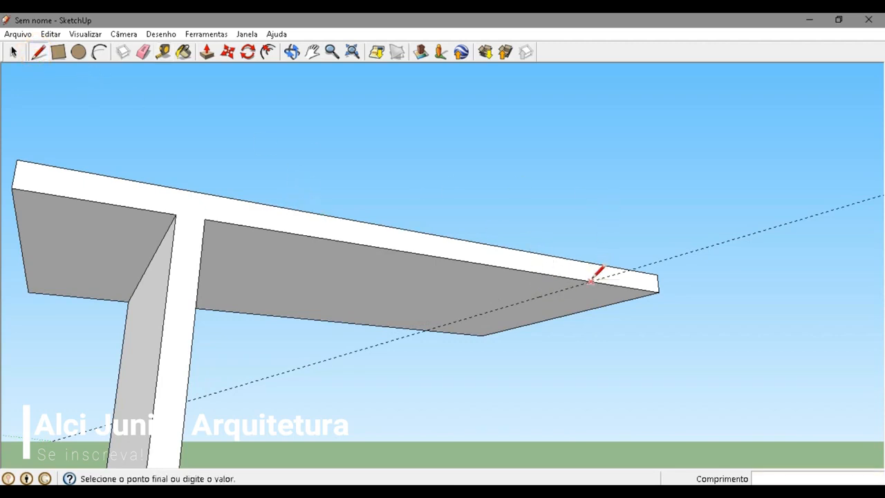
left_click(431, 327)
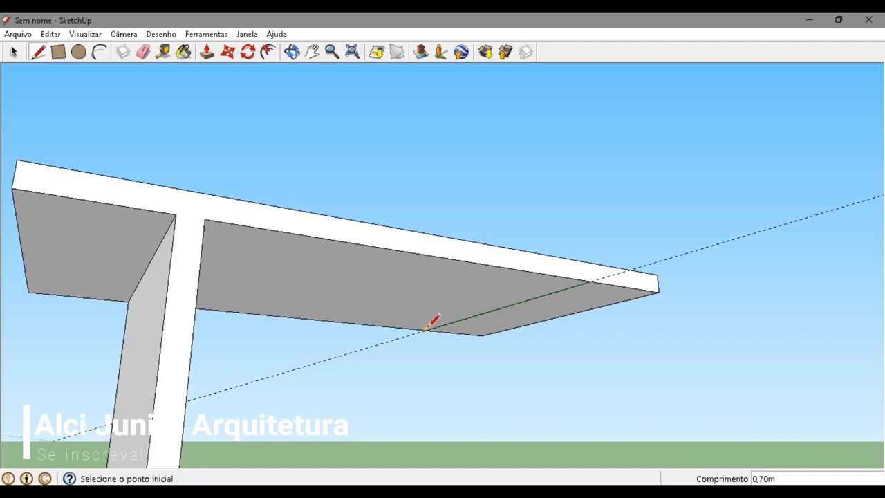
Delete the guide line that lies over the new cross line at the legless end
left_click(13, 52)
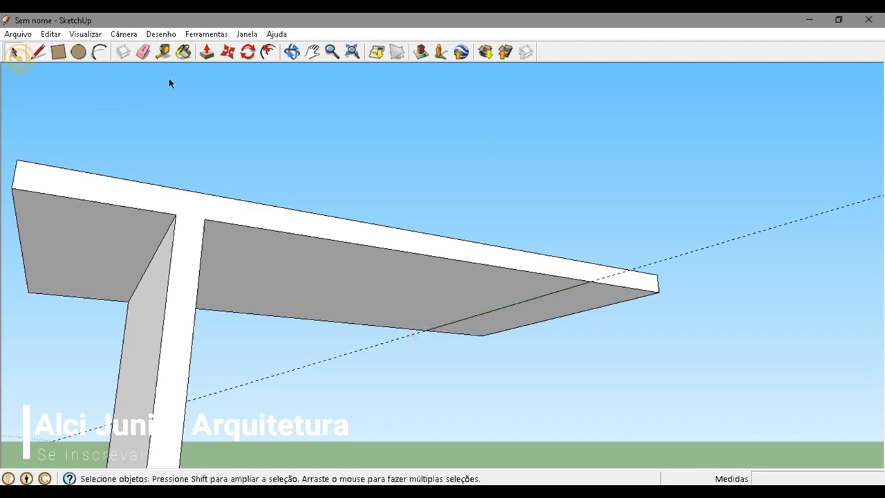
left_click(665, 262)
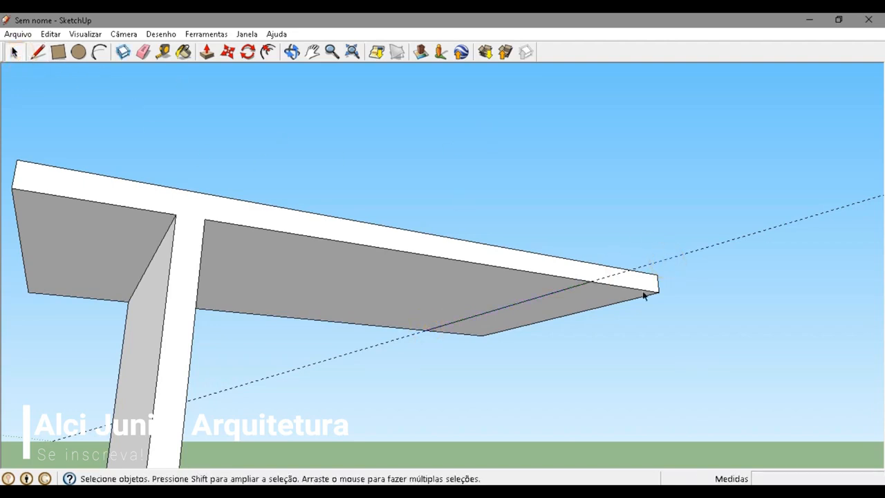
key("Delete")
left_click(294, 235)
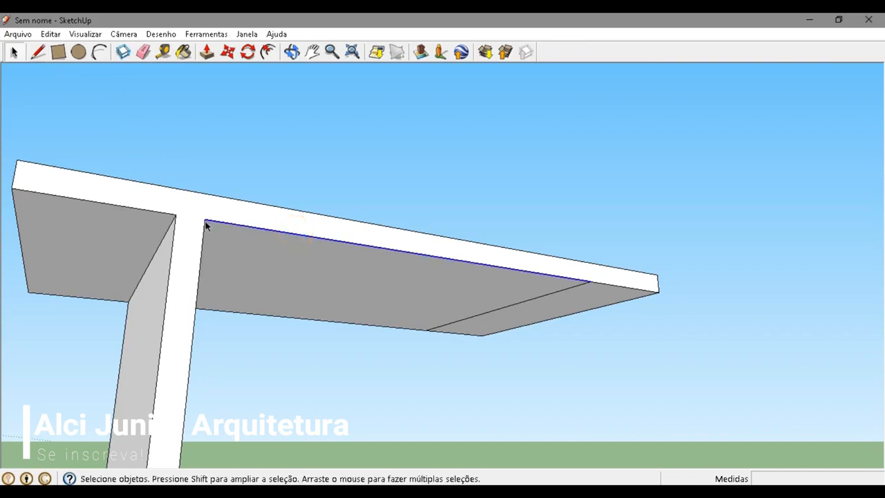
left_click(512, 377)
Draw a 0.04 m segment along the underside's long edge from the end of the new cross line towards the first leg
left_click(38, 52)
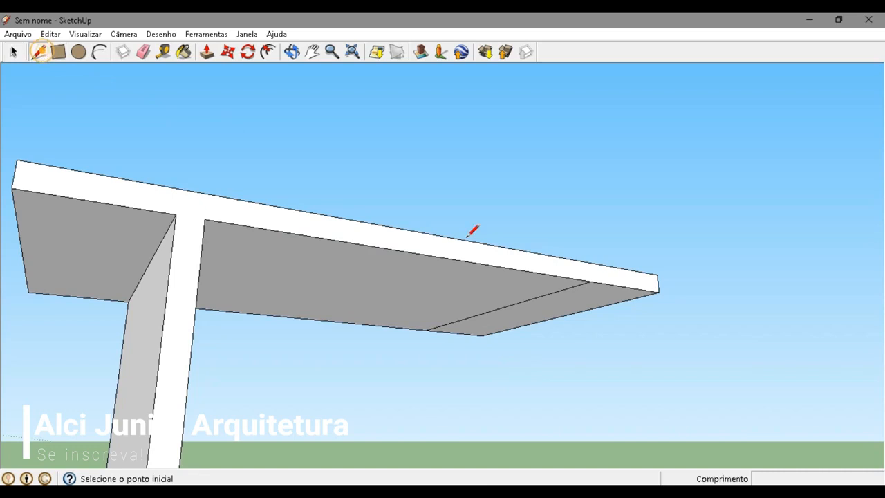
left_click(590, 281)
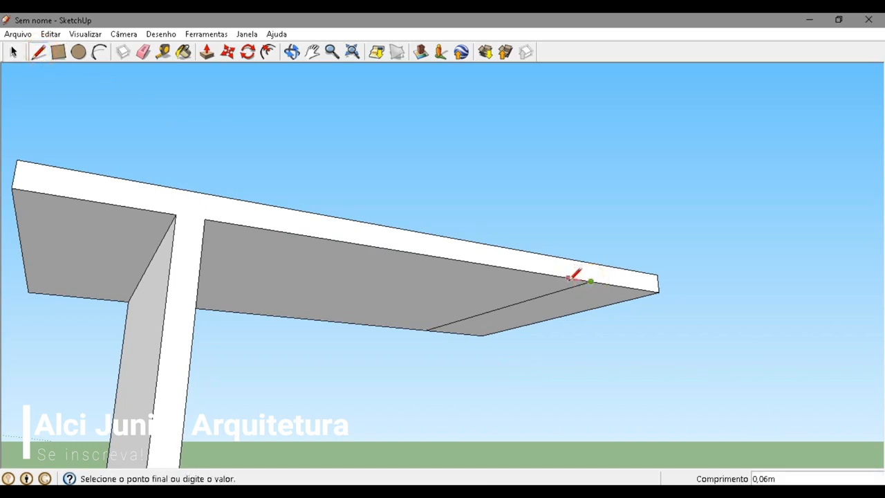
type("0,04")
key("Return")
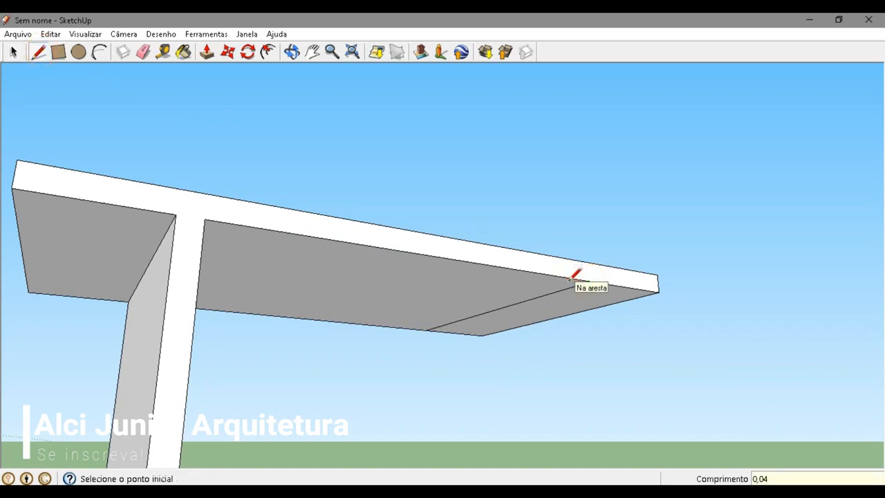
left_click(13, 52)
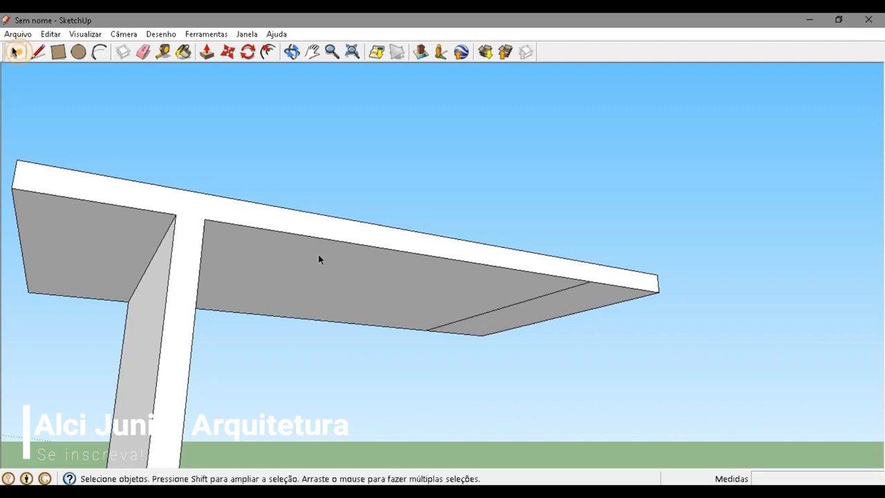
left_click(319, 238)
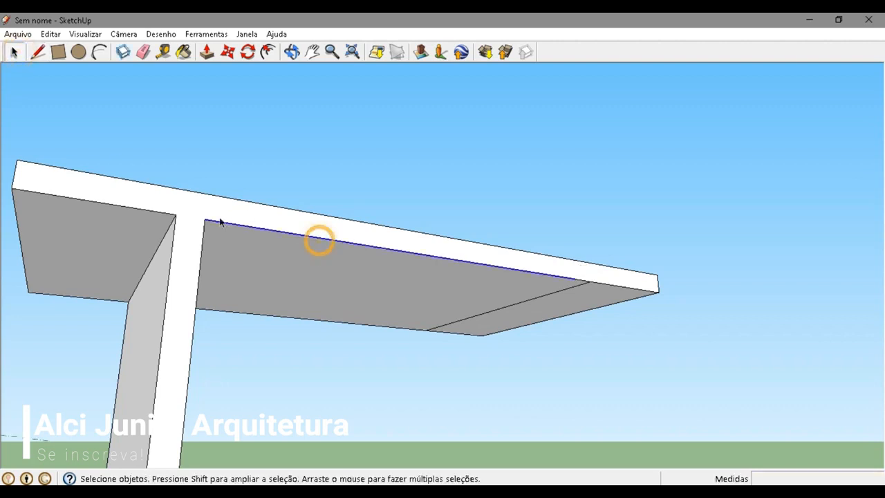
left_click(582, 282)
left_click(613, 172)
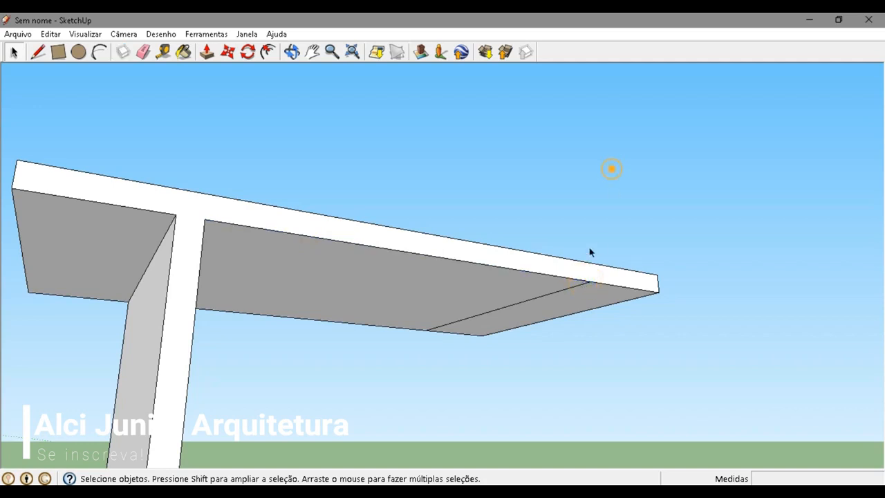
Draw a parallel 0.70 m line across the underside from the end of the new 0.04 m segment, closing the second leg strip
scroll(581, 280, "up", 3)
left_click(38, 52)
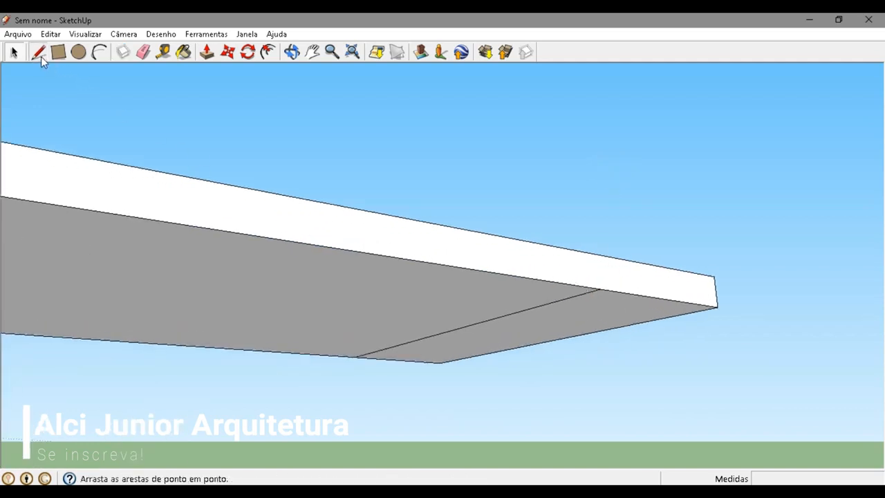
left_click(573, 282)
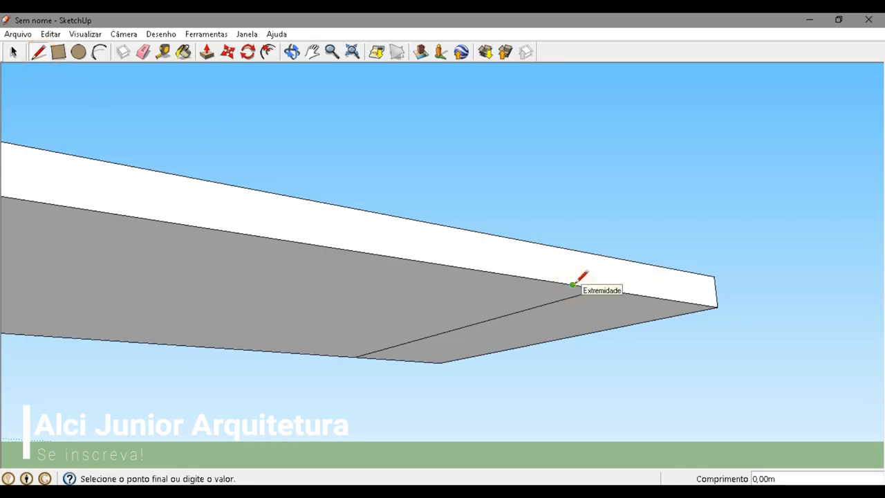
left_click(337, 355)
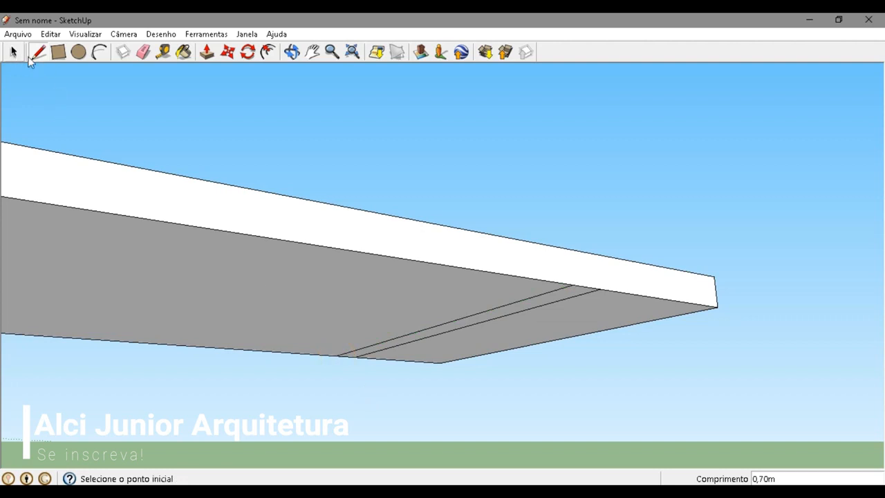
Extrude the second narrow strip downward by 0.65 m with Push/Pull, snapping to the bottom end of the first leg
left_click(208, 54)
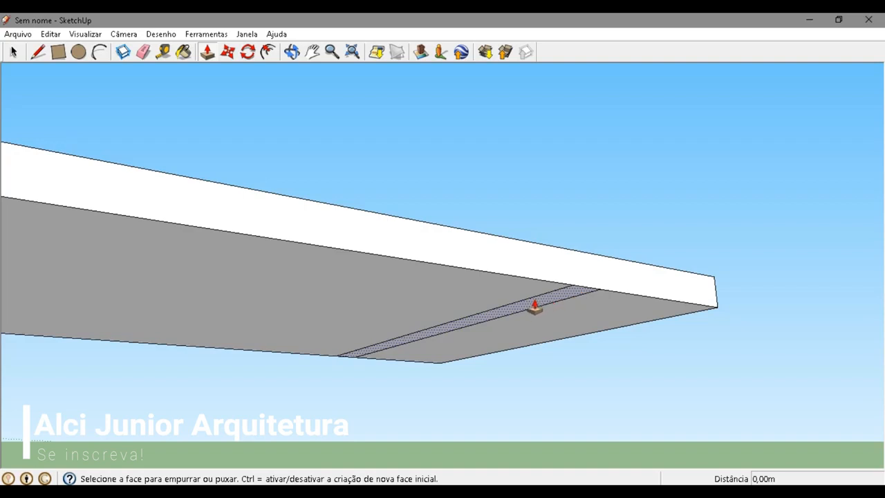
left_click(599, 310)
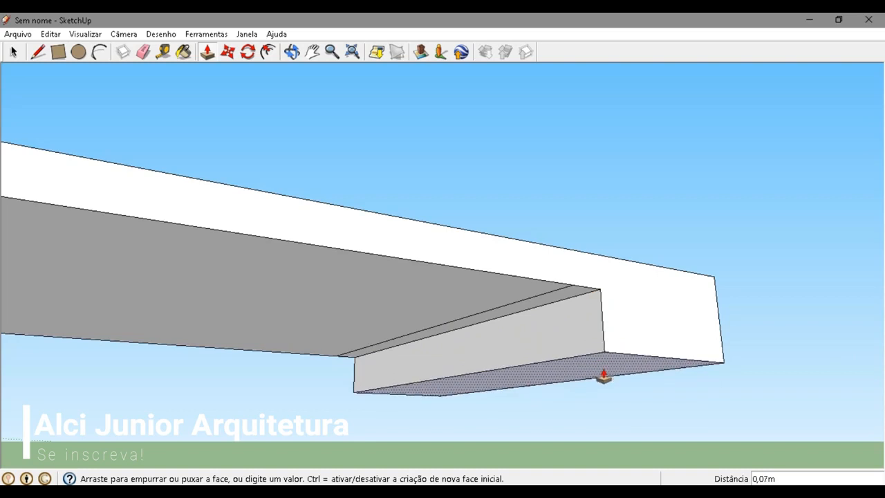
key("Escape")
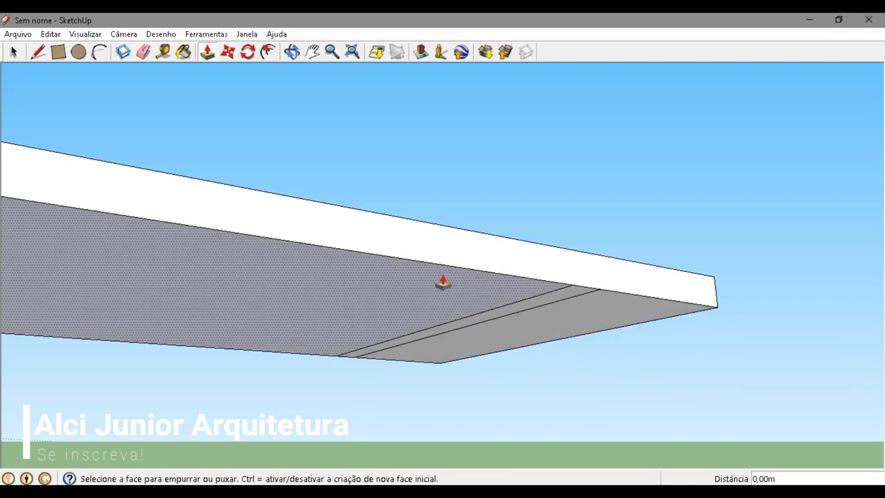
left_click(553, 302)
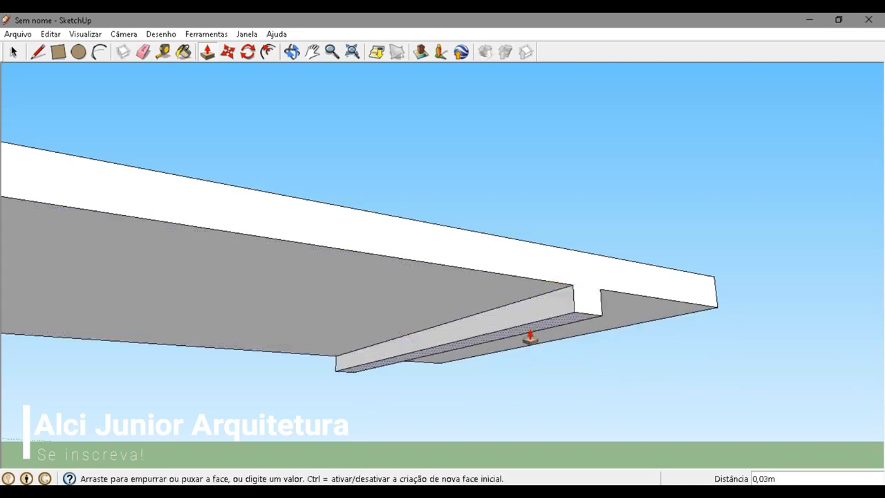
scroll(524, 362, "down", 2)
scroll(525, 362, "down", 2)
middle_click_drag(526, 361, 354, 379)
scroll(353, 379, "down", 2)
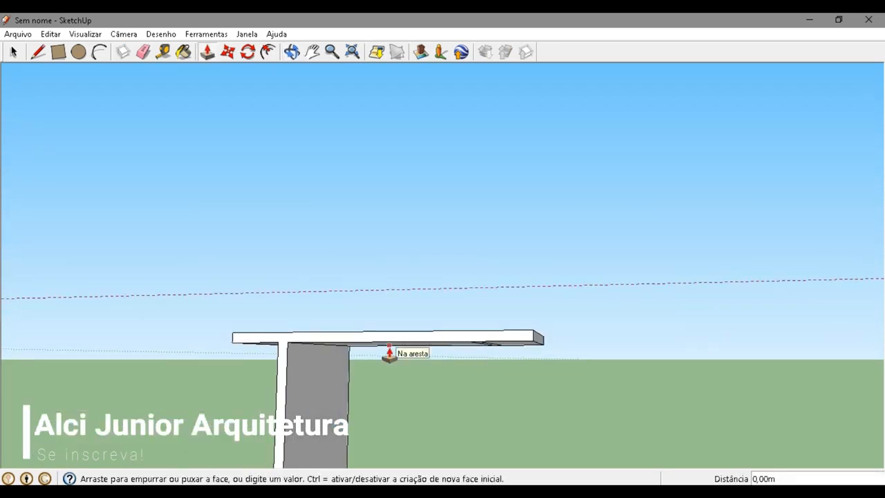
middle_click_drag(385, 351, 441, 206)
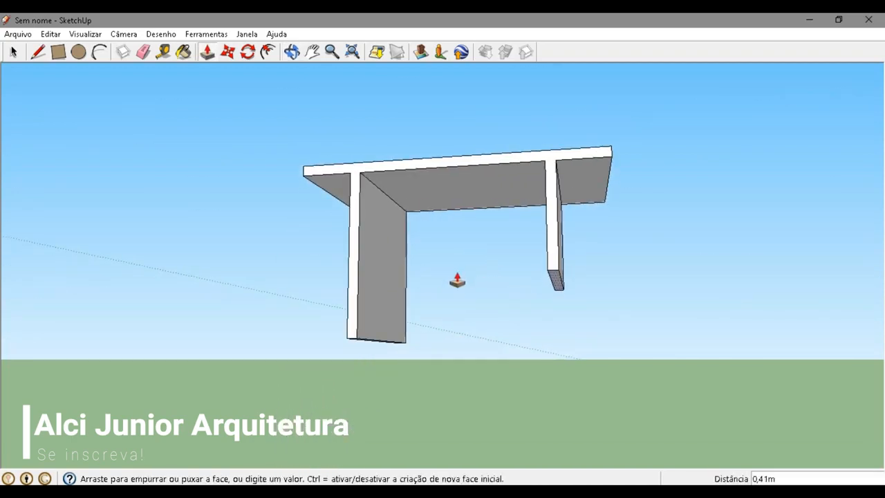
middle_click_drag(470, 270, 572, 265)
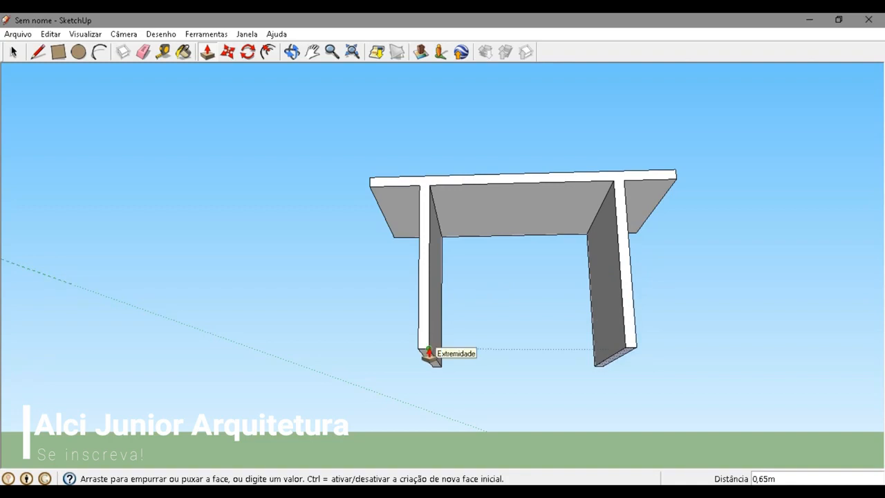
left_click(428, 354)
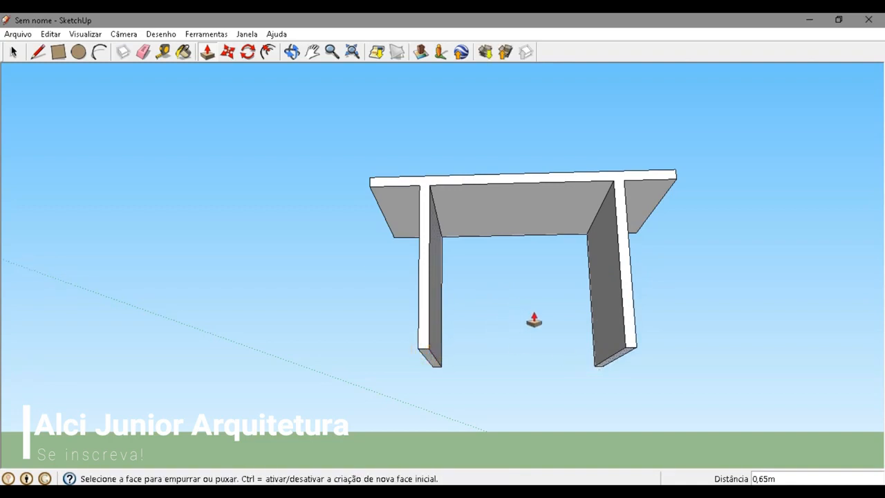
Measure the height of a panel leg from the slab's underside to its bottom corner with the Tape Measure
left_click(163, 53)
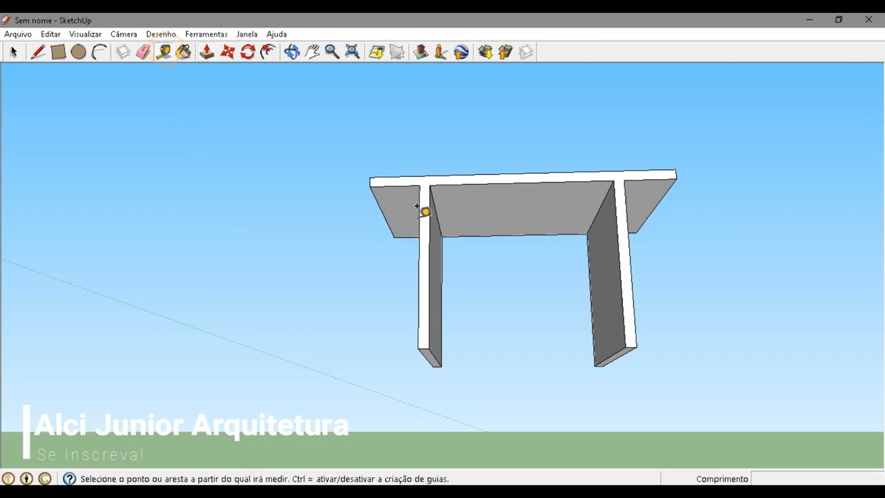
left_click(625, 171)
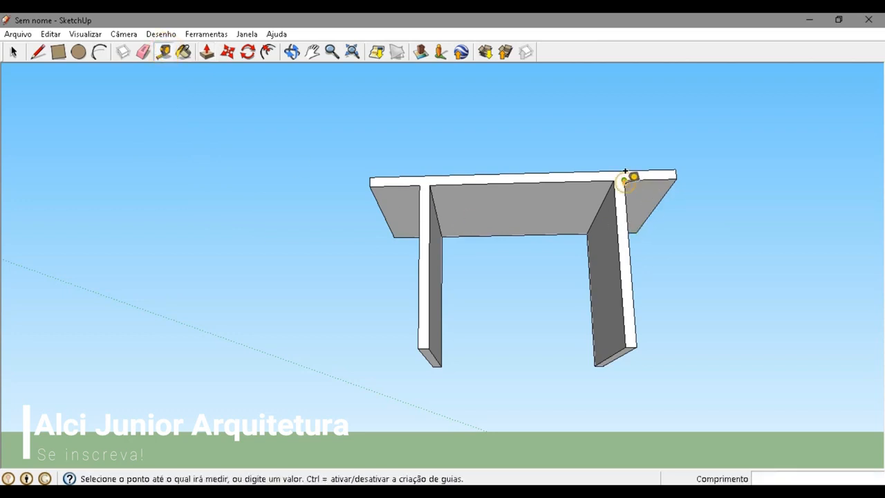
left_click(634, 336)
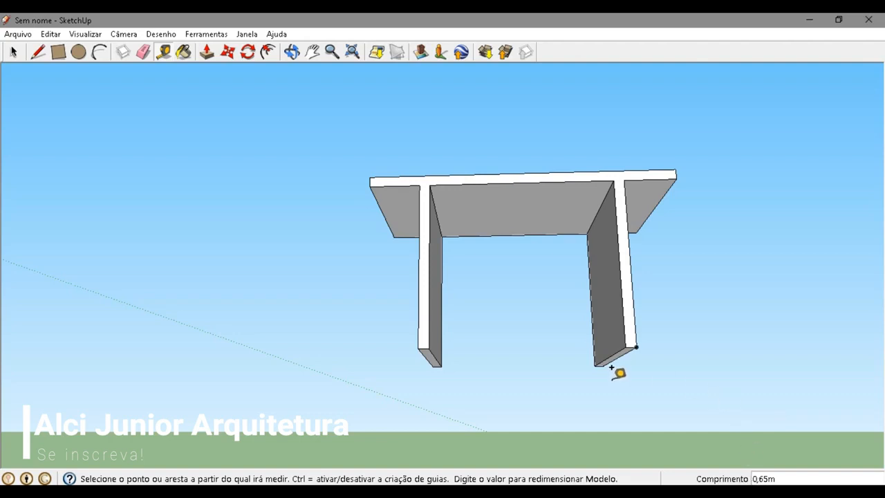
mouse_move(567, 367)
middle_mouse_down()
mouse_move(535, 297)
mouse_move(435, 276)
mouse_move(599, 287)
mouse_move(557, 315)
mouse_move(477, 325)
mouse_move(321, 299)
mouse_move(432, 310)
mouse_move(389, 268)
mouse_move(505, 233)
mouse_move(571, 245)
middle_mouse_up()
left_click(13, 52)
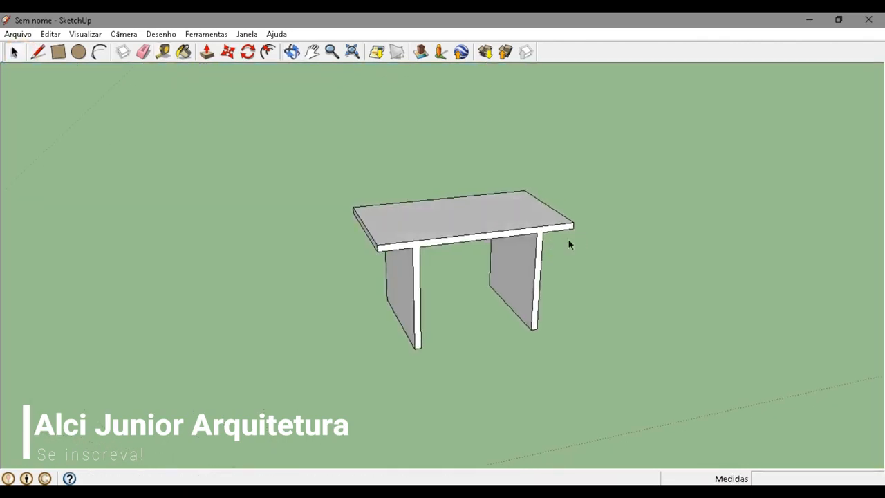
middle_click_drag(419, 259, 463, 236)
scroll(463, 236, "up", 4)
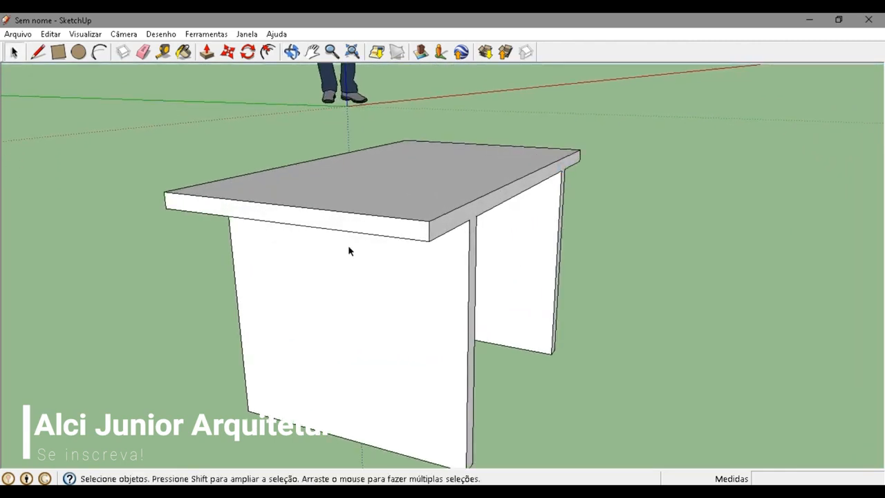
middle_click_drag(365, 259, 173, 156)
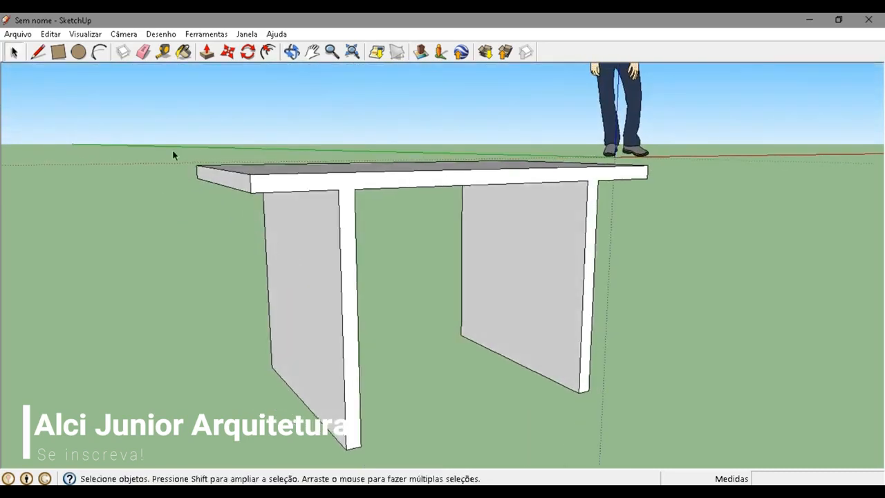
left_click(206, 56)
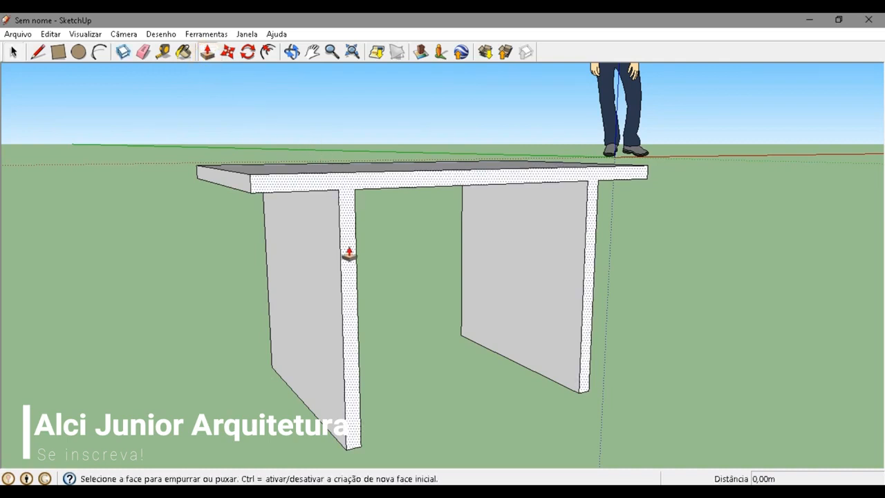
left_click(346, 287)
scroll(329, 286, "down", 1)
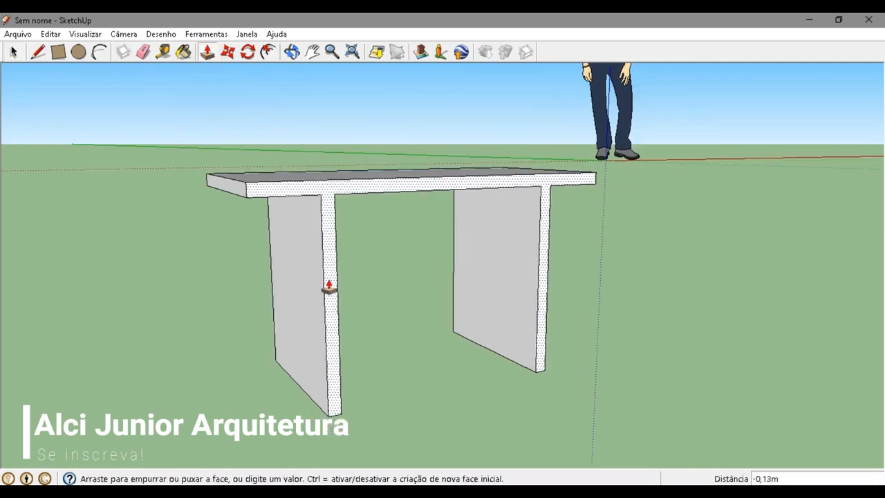
middle_click_drag(329, 286, 423, 336)
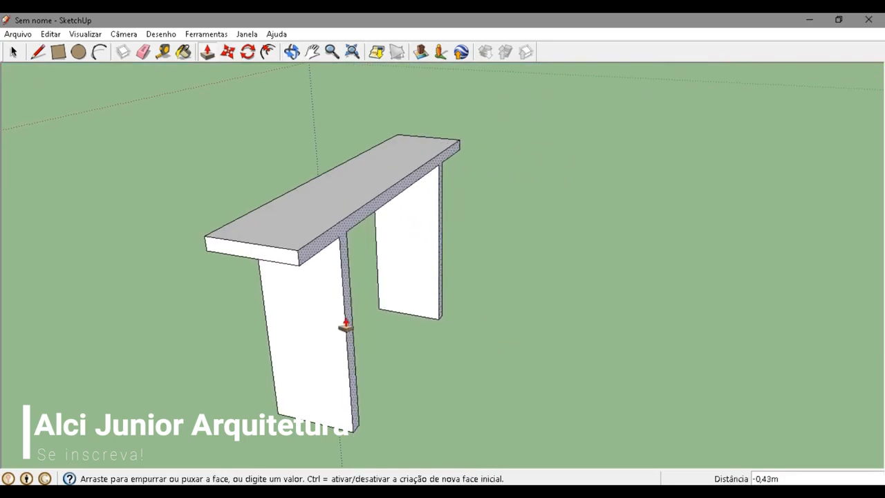
key("Escape")
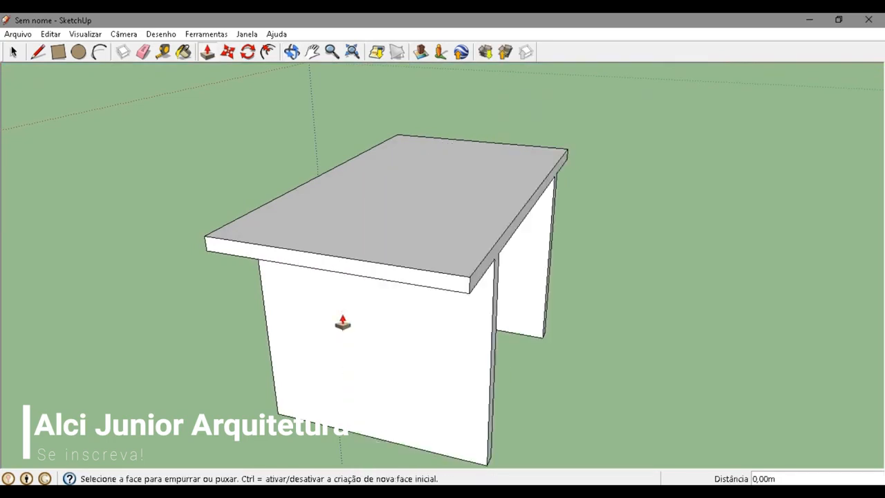
Draw 0.04 m lines across the tops of both panel legs on one long side, separating their end faces from the slab edge
left_click(38, 52)
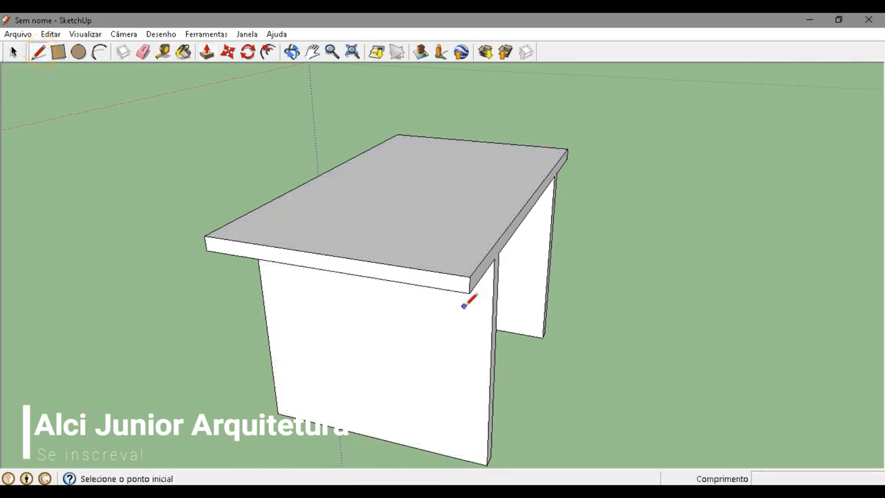
middle_click_drag(464, 304, 329, 249)
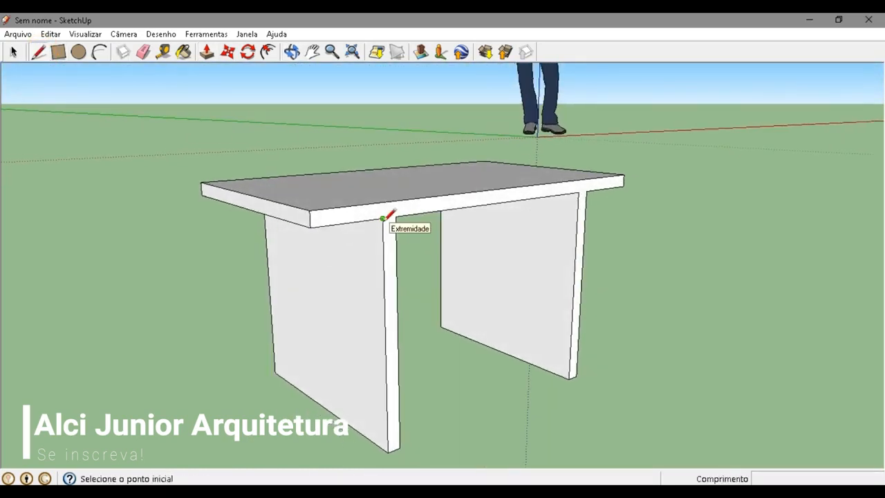
scroll(384, 218, "up", 5)
scroll(412, 269, "down", 4)
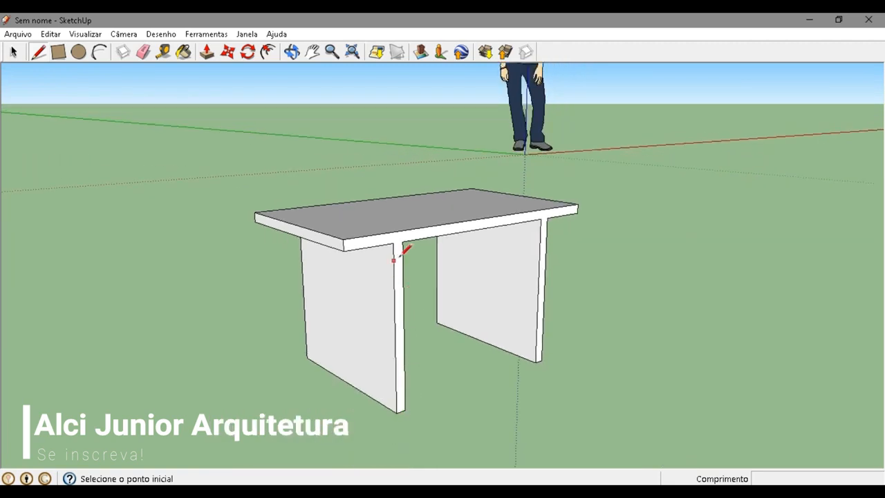
scroll(384, 260, "up", 5)
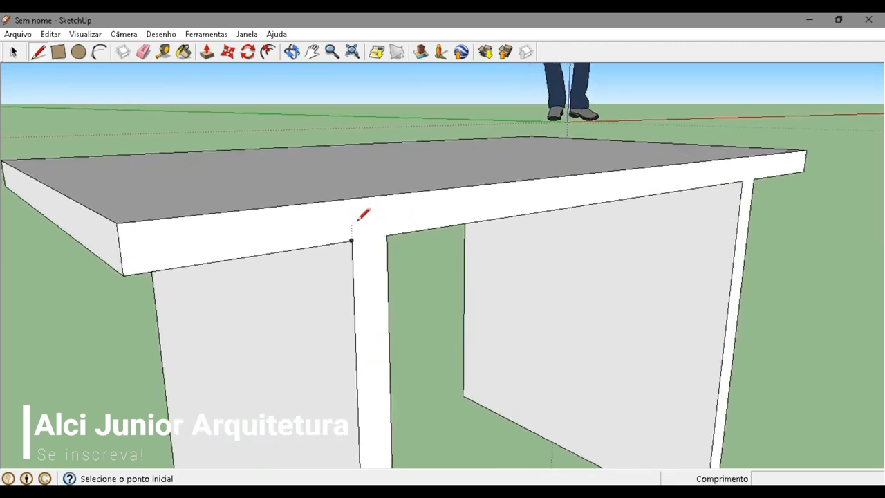
left_click(352, 240)
left_click(387, 234)
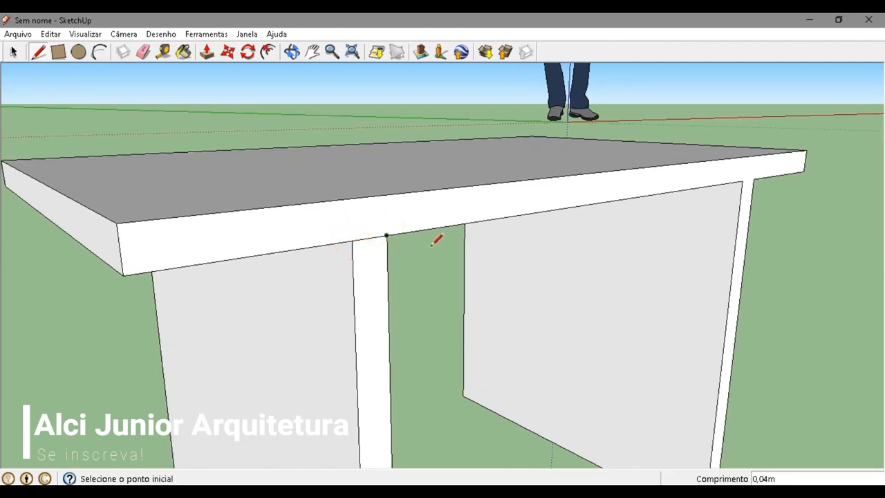
left_click(753, 178)
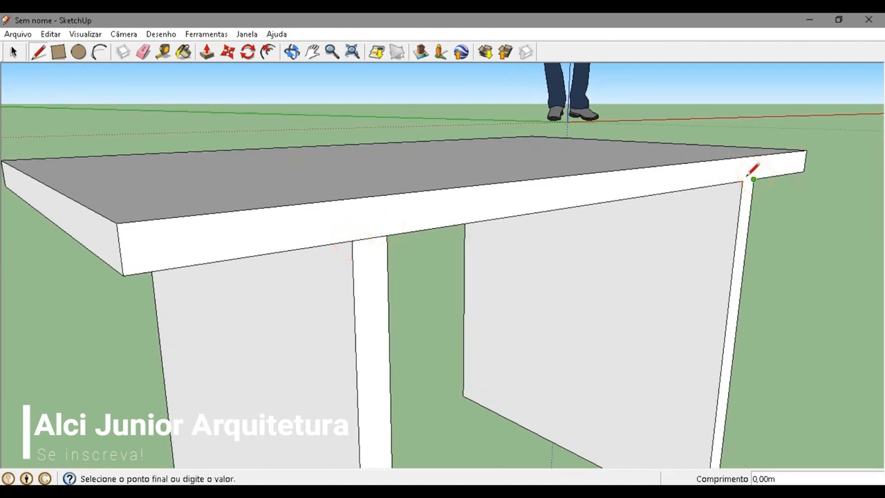
left_click(741, 181)
scroll(425, 220, "down", 4)
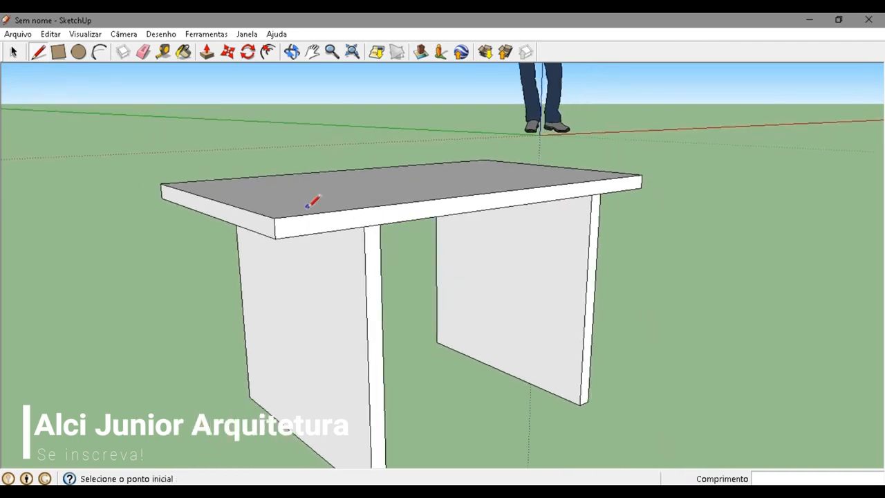
Push the nearer leg's narrow end face inward by 0.10 m from the slab's long edge with Push/Pull
left_click(203, 54)
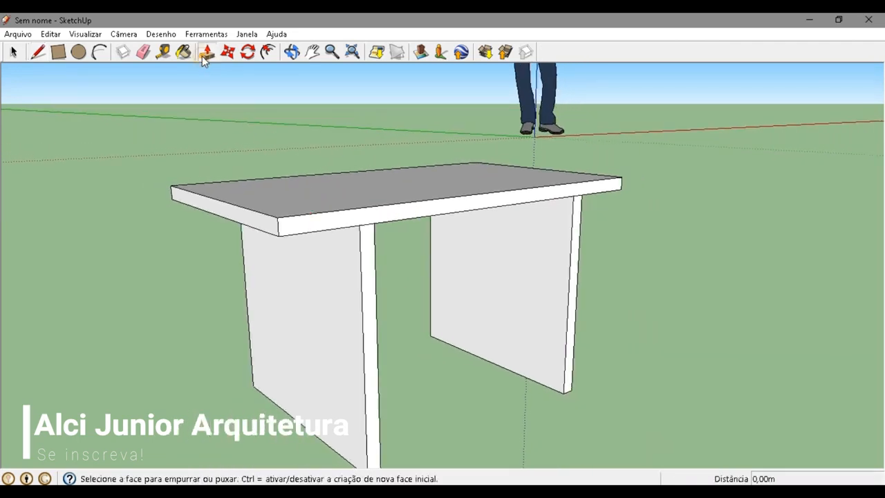
left_click_drag(368, 285, 345, 271)
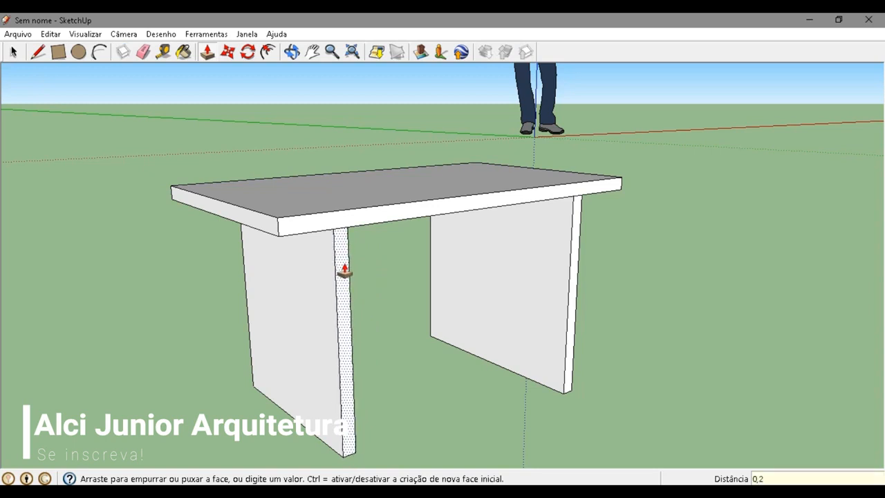
scroll(344, 276, "down", 1)
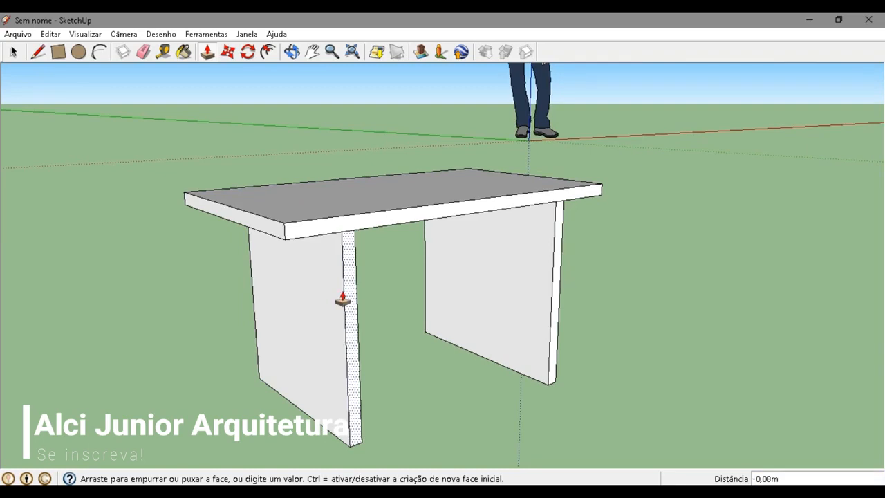
scroll(342, 299, "down", 1)
middle_click_drag(341, 300, 401, 361)
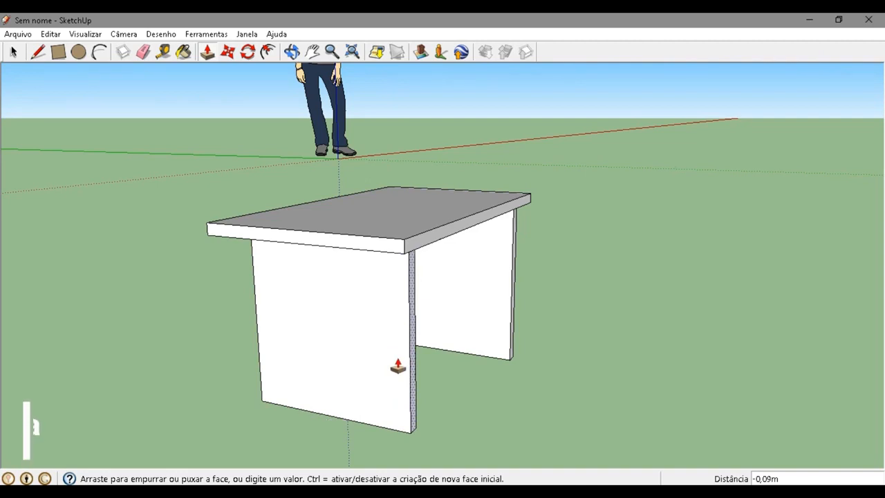
type("0,1")
key("Return")
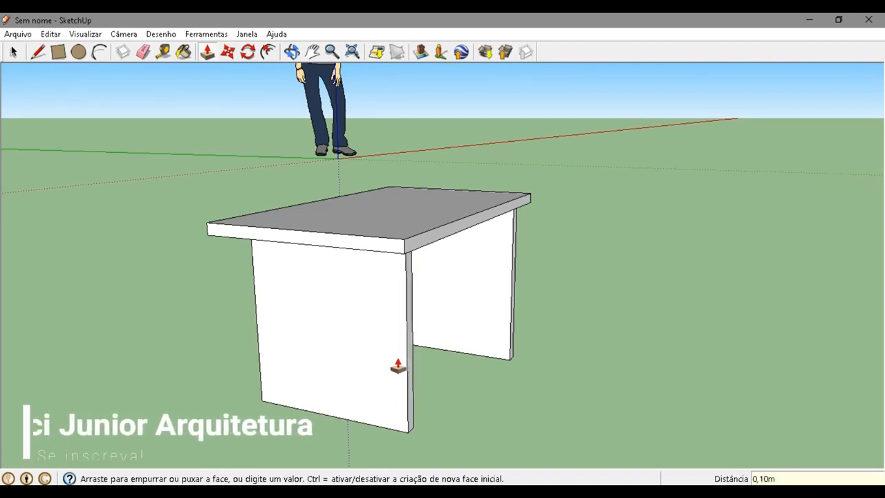
Push the other leg's end face on the same side inward by 0.10 m, snapping to the bottom corner of the recessed leg
scroll(514, 340, "up", 5)
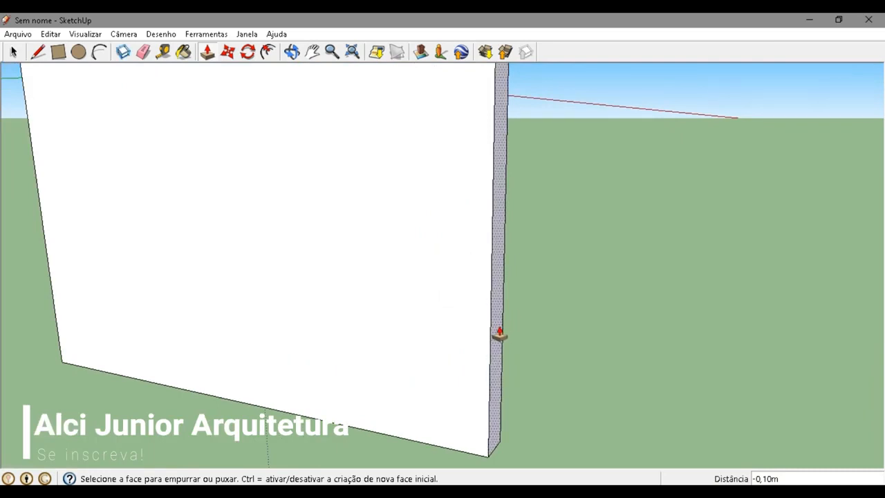
left_click(495, 337)
scroll(495, 336, "down", 8)
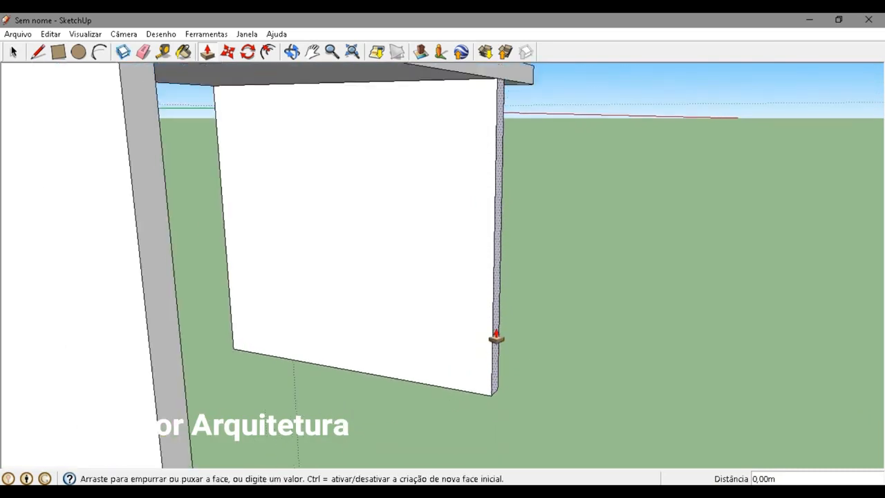
scroll(495, 336, "down", 3)
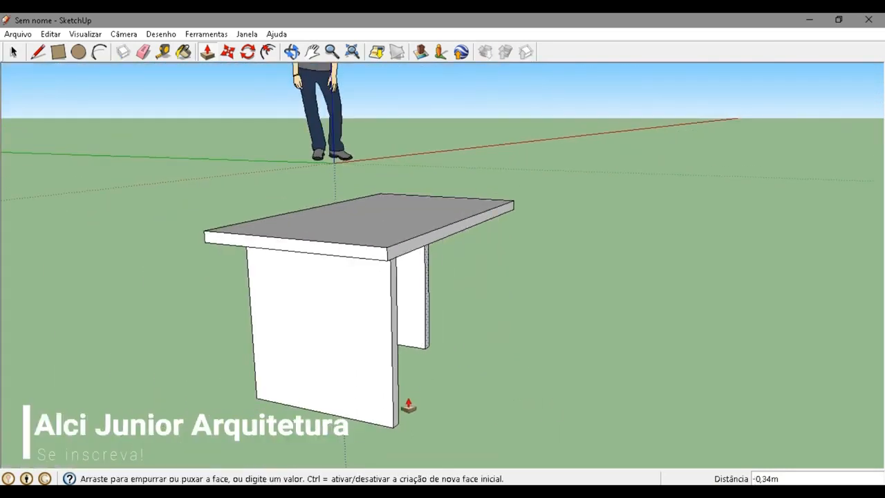
left_click(394, 429)
Draw 0.04 m lines across the tops of both legs on the opposite long side to separate their end faces from the slab
scroll(461, 405, "down", 1)
middle_click_drag(461, 405, 549, 391)
scroll(584, 402, "up", 2)
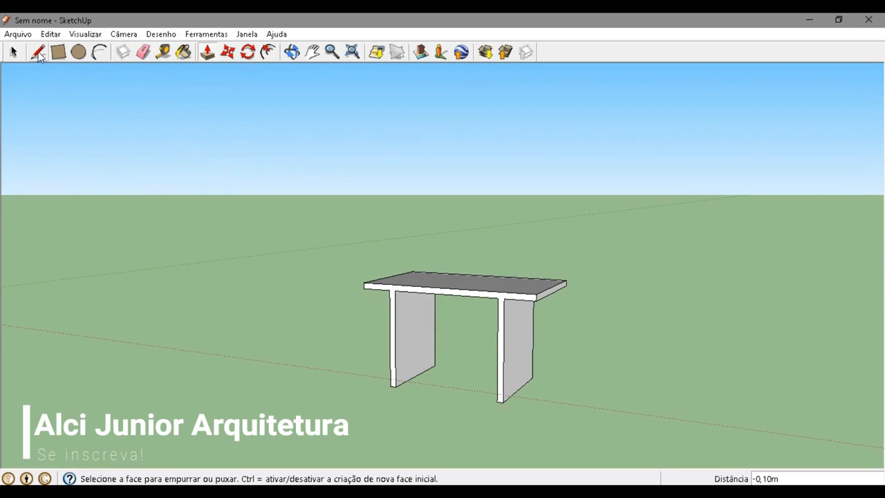
left_click(38, 52)
scroll(508, 319, "up", 1)
scroll(505, 323, "up", 2)
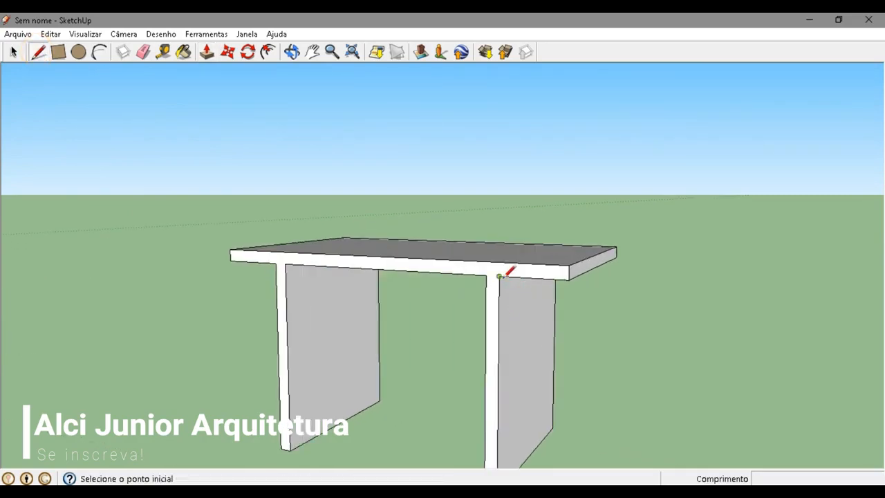
left_click(499, 276)
left_click(487, 276)
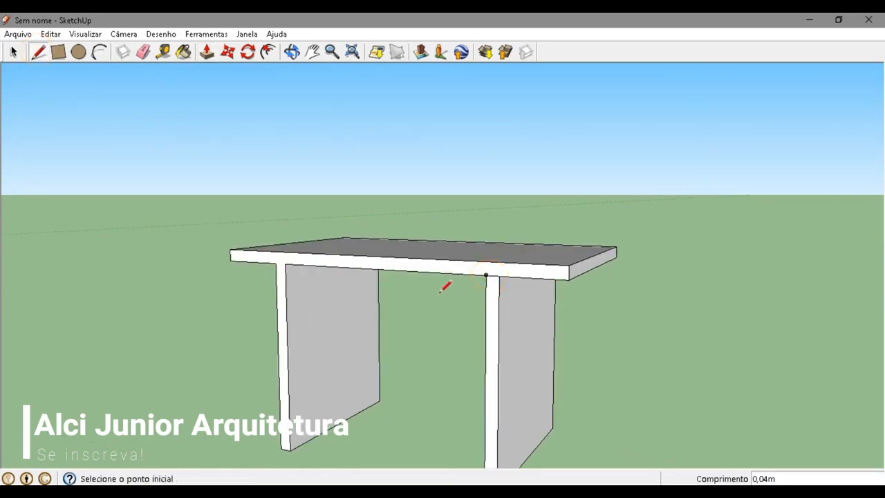
left_click(297, 255)
left_click(280, 258)
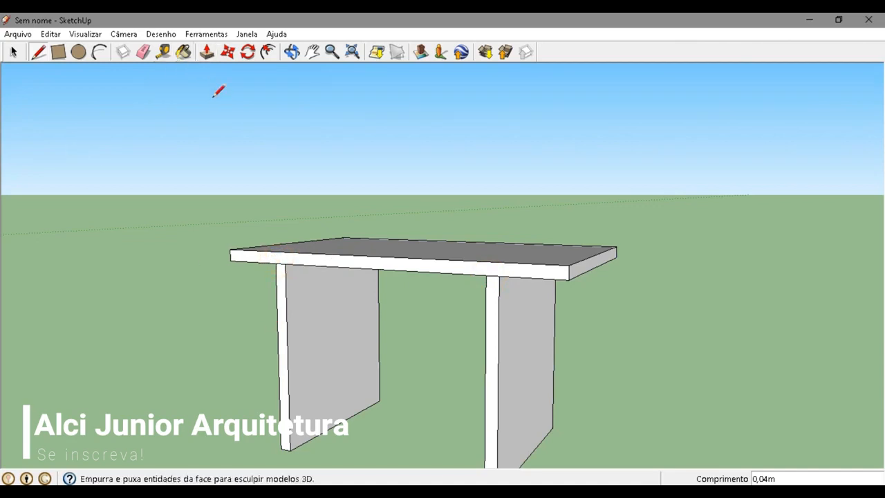
Push the farther leg's end face on this opposite side inward by 0.10 m with Push/Pull
key("p")
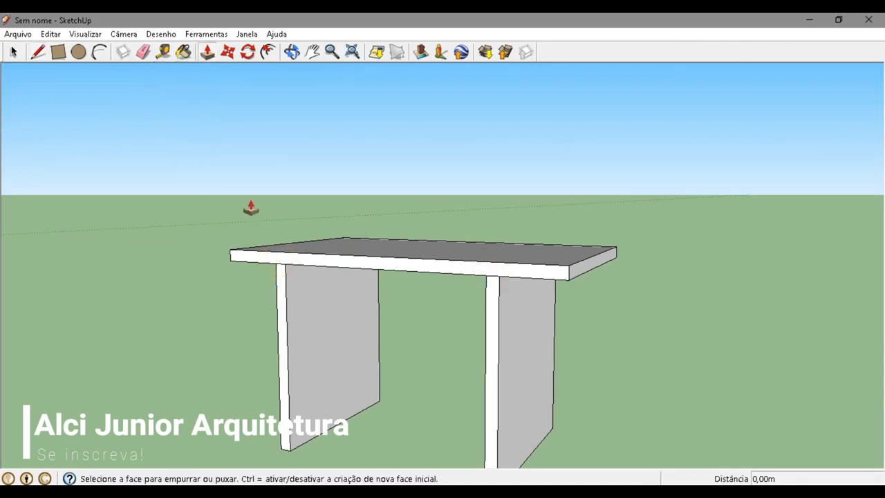
left_click(285, 298)
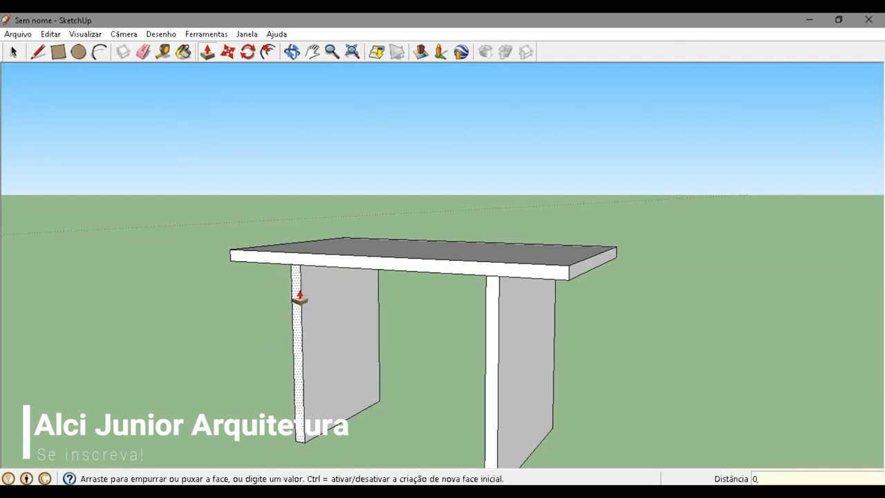
key("Return")
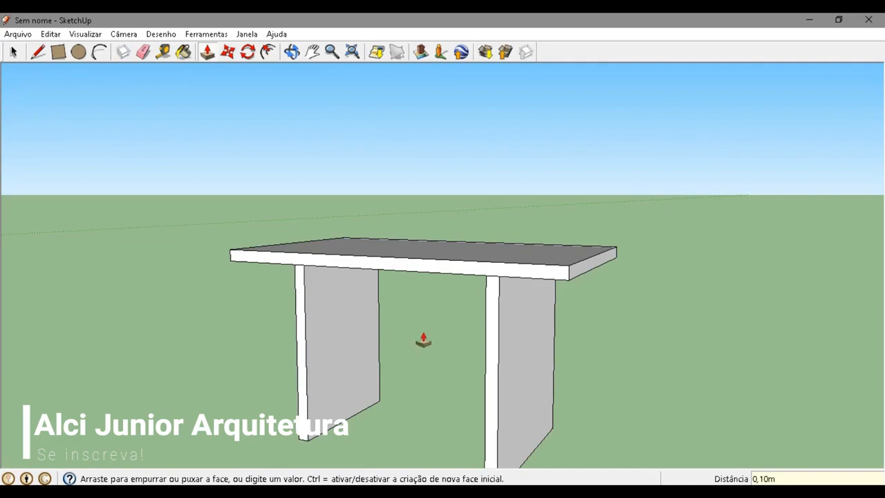
Try to offset the remaining leg's end face by 0.10 m with Push/Pull, and undo the operation
middle_click_drag(420, 340, 466, 344)
left_click(482, 337)
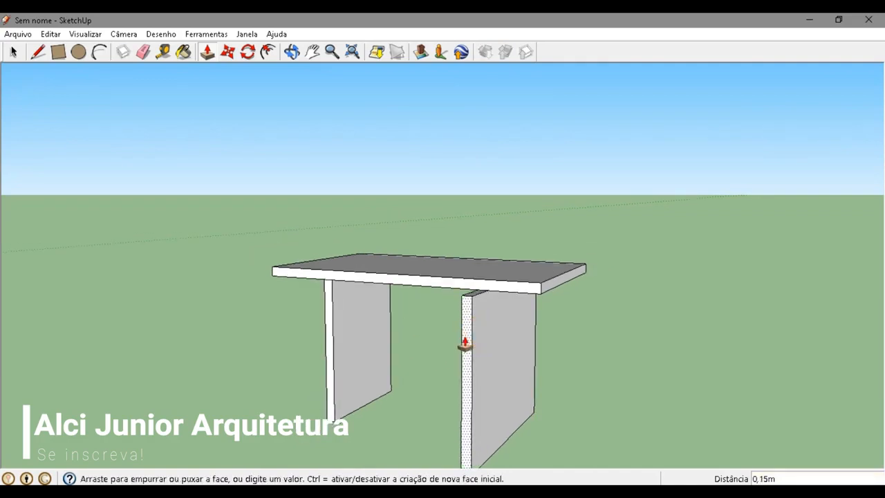
type("0,1")
key("Return")
scroll(491, 326, "down", 1)
middle_click_drag(491, 326, 440, 371)
key("ctrl+z")
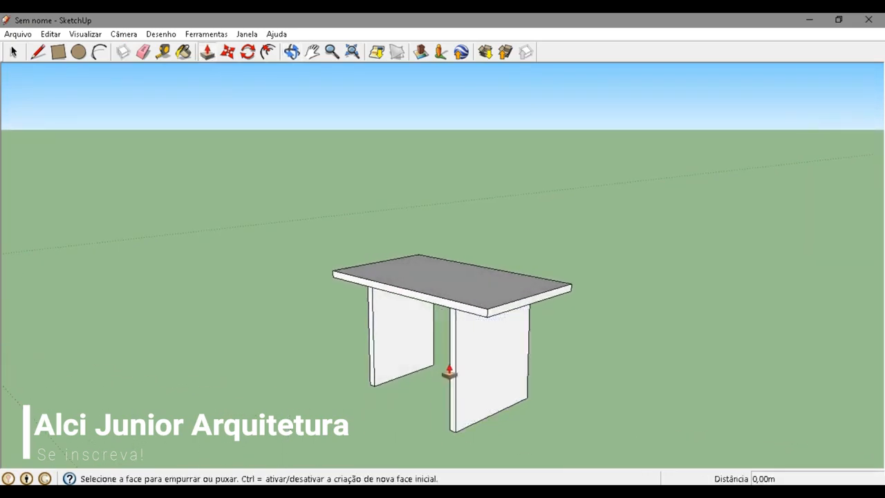
Push the remaining leg's end face inward by 0.10 m from the slab's long edge
left_click(450, 370)
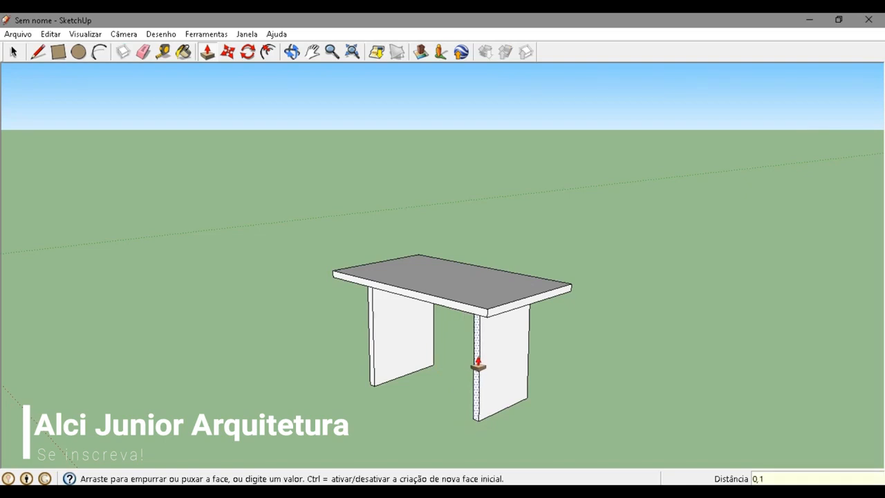
key("Return")
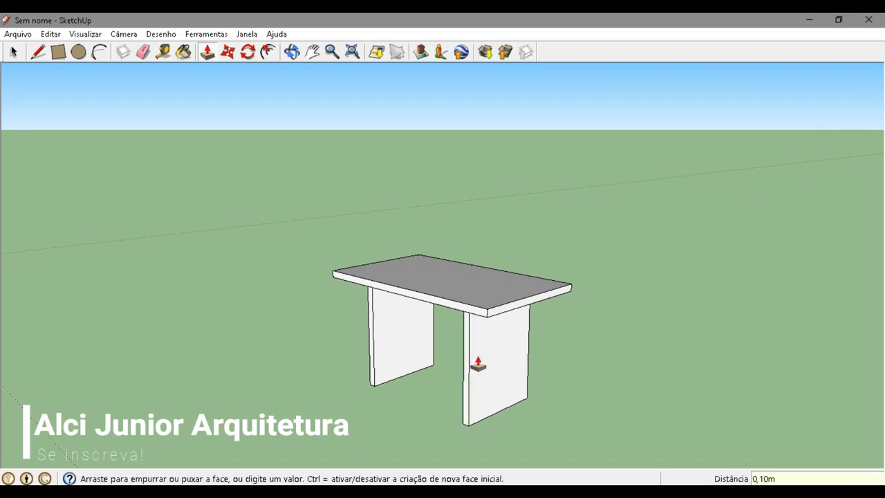
left_click(15, 58)
Examine the table from several sides and from below, including the underside where the recessed legs meet the slab
scroll(129, 154, "down", 2)
middle_click_drag(352, 271, 173, 193)
middle_click_drag(367, 253, 465, 259)
scroll(436, 273, "up", 4)
middle_click_drag(368, 300, 447, 231)
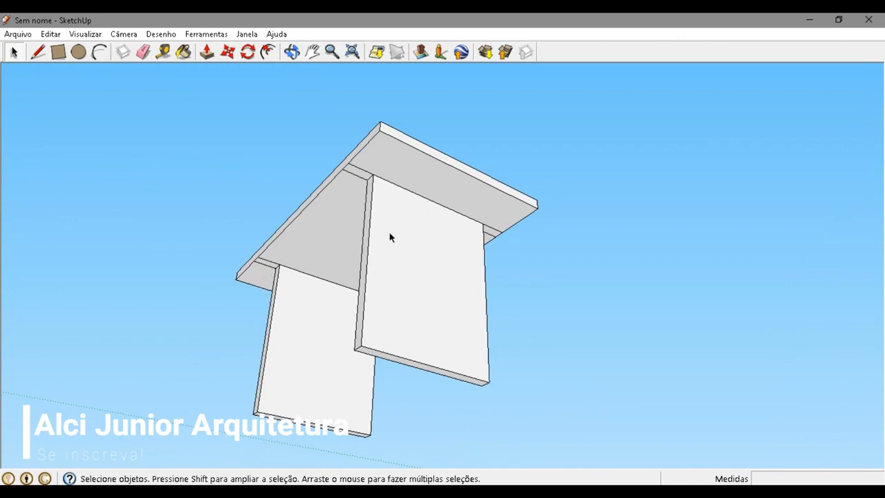
middle_click_drag(390, 237, 416, 220)
middle_click_drag(522, 305, 463, 275)
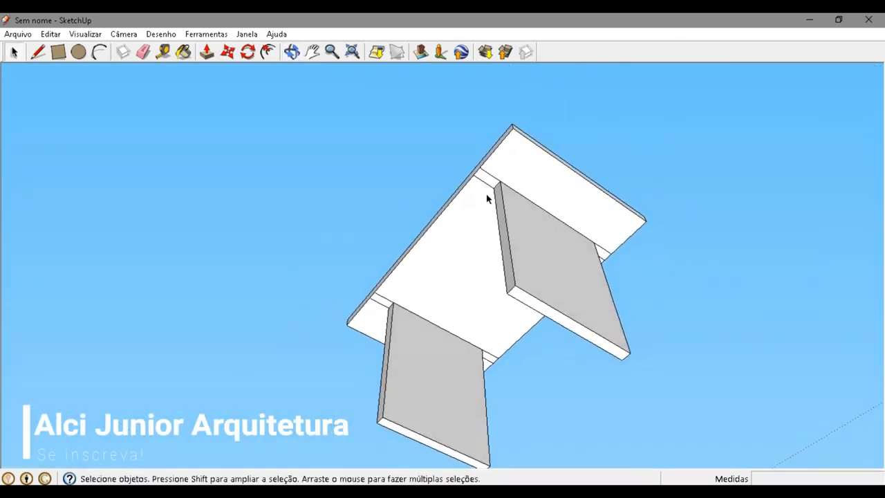
Erase the leftover lines beside both legs on the slab's underside along one long edge
scroll(477, 215, "up", 3)
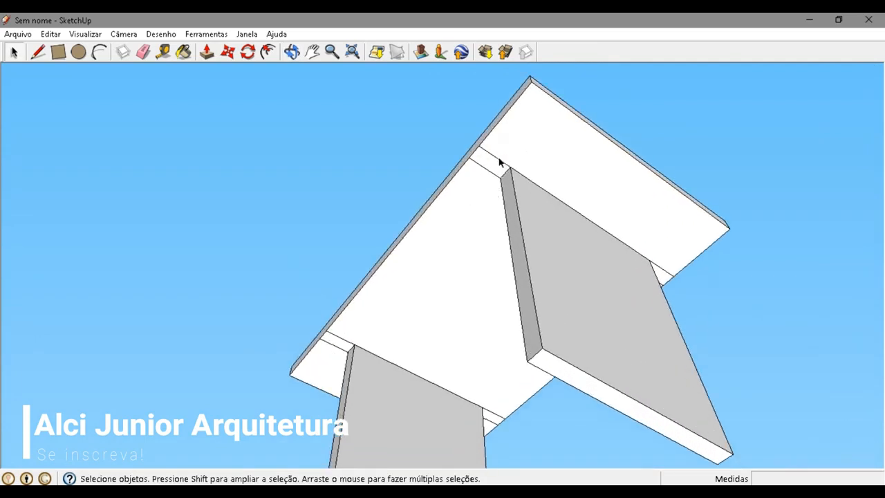
left_click(499, 160)
key("Delete")
left_click(142, 52)
left_click(484, 166)
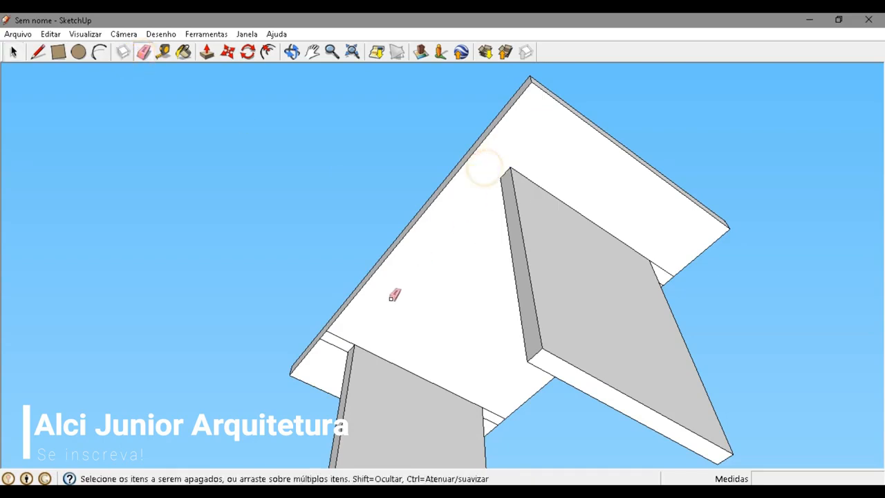
left_click(339, 337)
Try erasing the leftover lines between the legs and the opposite long edge with Eraser strokes across the underside
middle_click_drag(470, 275, 612, 282)
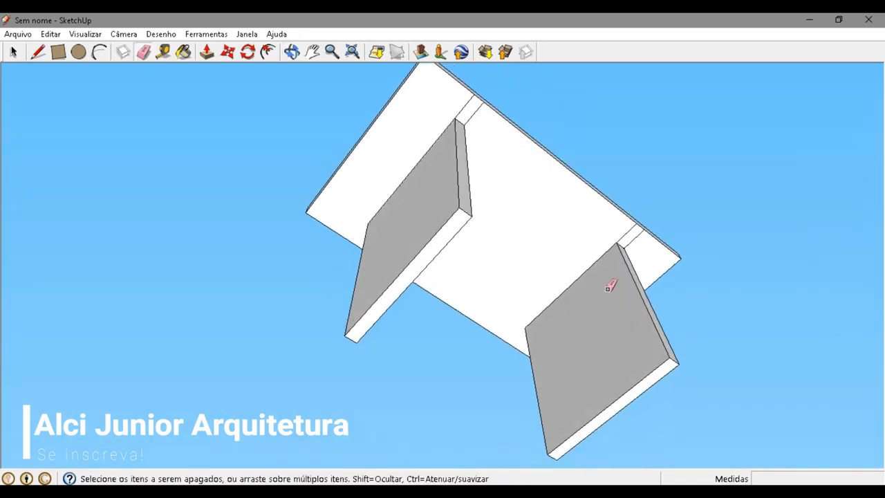
mouse_move(636, 250)
left_mouse_down()
mouse_move(629, 231)
mouse_move(513, 177)
left_mouse_up()
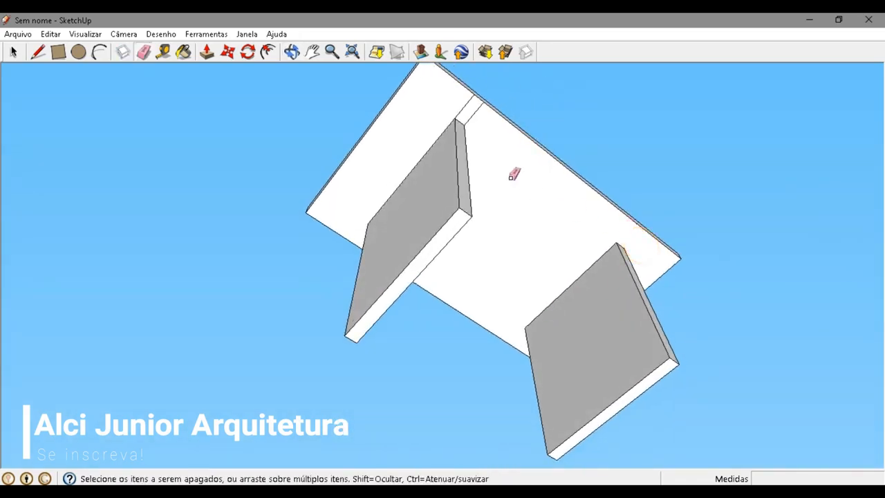
left_click(478, 109)
left_click_drag(649, 243, 628, 233)
Try erasing the leftover lines beside one leg with an Eraser stroke that also catches the slab's long edge
middle_click_drag(628, 227, 643, 168)
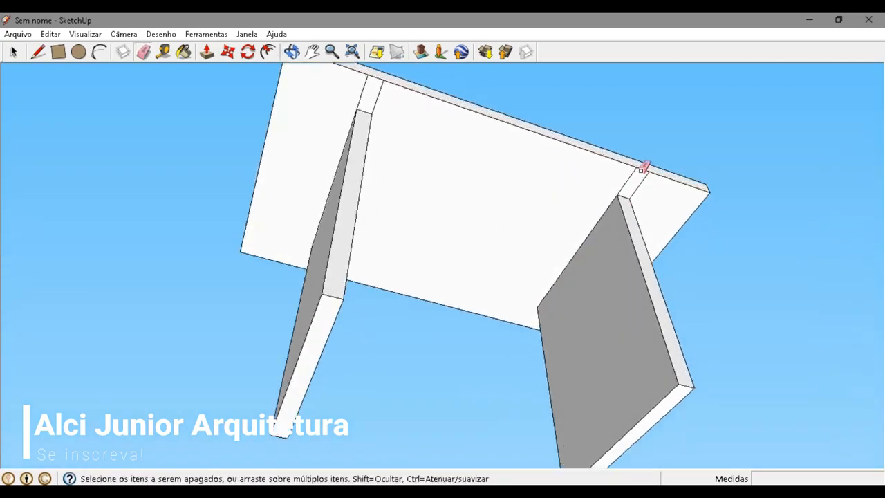
scroll(650, 172, "up", 4)
left_click_drag(662, 184, 626, 173)
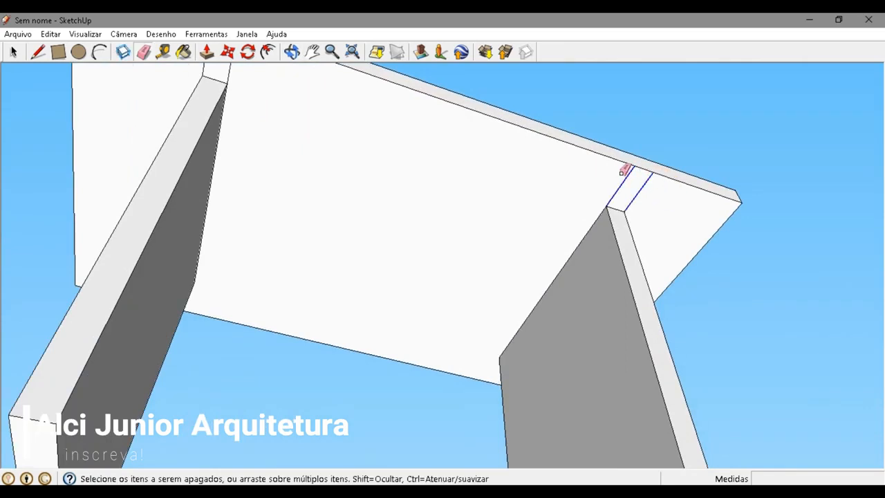
left_click_drag(620, 163, 622, 158)
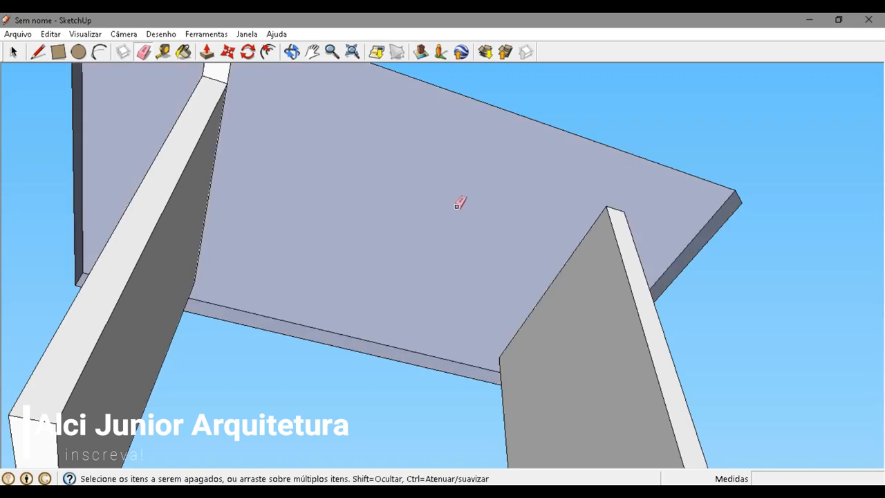
scroll(456, 202, "down", 5)
mouse_move(444, 201)
middle_mouse_down()
mouse_move(486, 270)
mouse_move(579, 297)
mouse_move(345, 247)
mouse_move(373, 221)
mouse_move(211, 310)
mouse_move(576, 314)
mouse_move(671, 250)
middle_mouse_up()
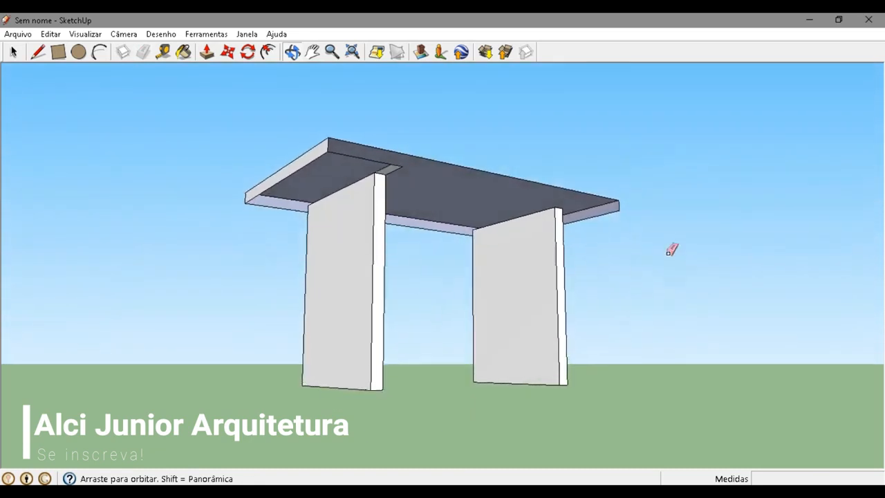
Erase the remaining leftover lines beside both legs on this side of the underside, keeping the slab's edge intact
middle_click_drag(527, 251, 499, 173)
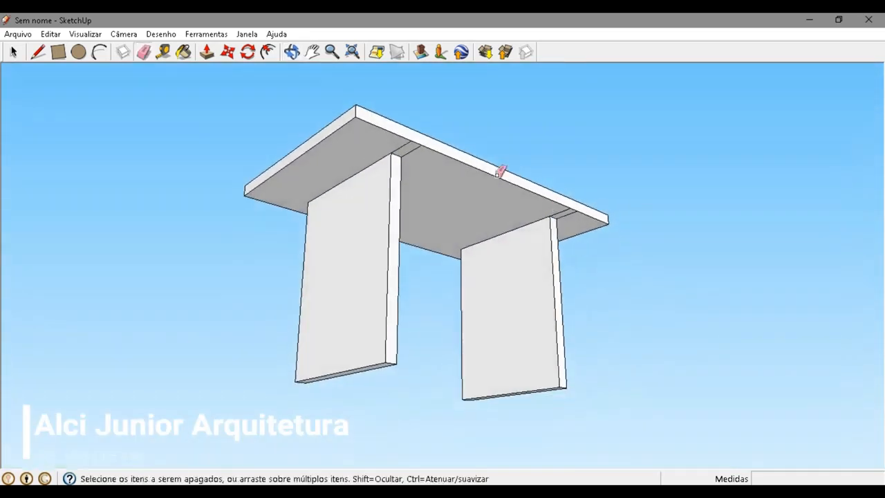
scroll(499, 173, "up", 4)
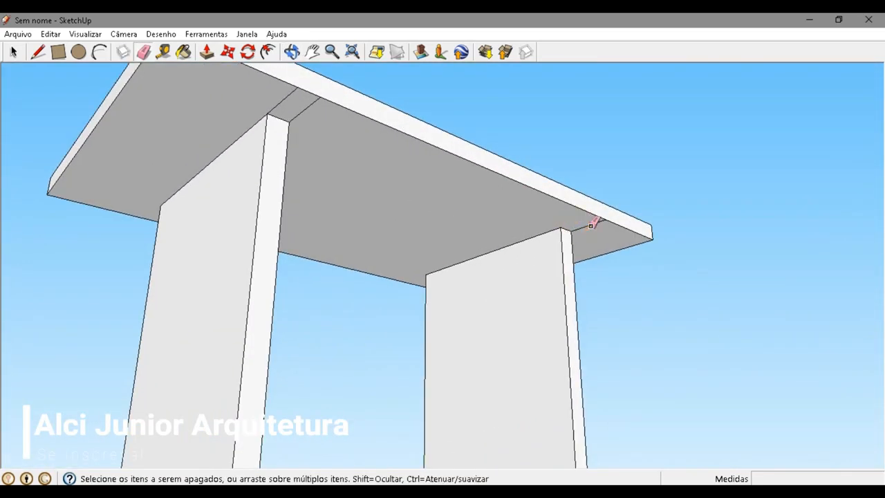
left_click(304, 109)
Select the whole table with its slab and both legs, and make it a group
scroll(387, 177, "down", 6)
mouse_move(394, 204)
middle_mouse_down()
mouse_move(366, 142)
mouse_move(387, 240)
mouse_move(541, 375)
mouse_move(511, 256)
middle_mouse_up()
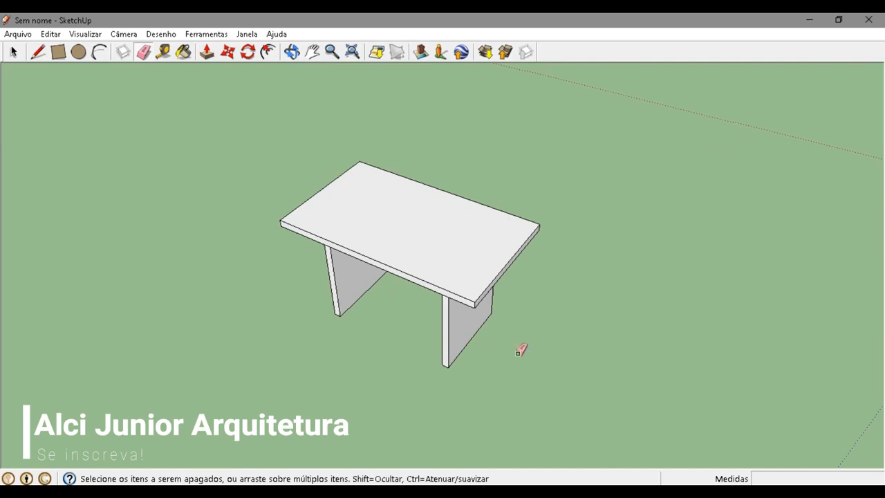
scroll(501, 322, "down", 4)
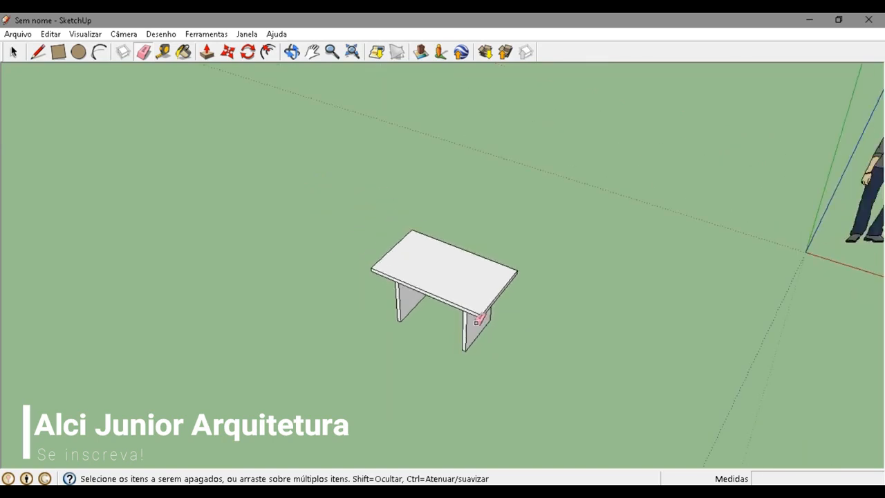
middle_click_drag(474, 327, 466, 304)
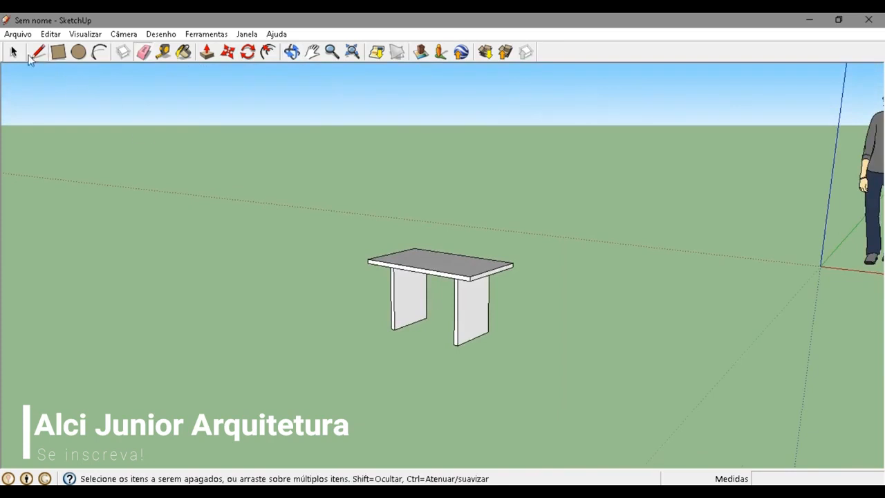
left_click(14, 53)
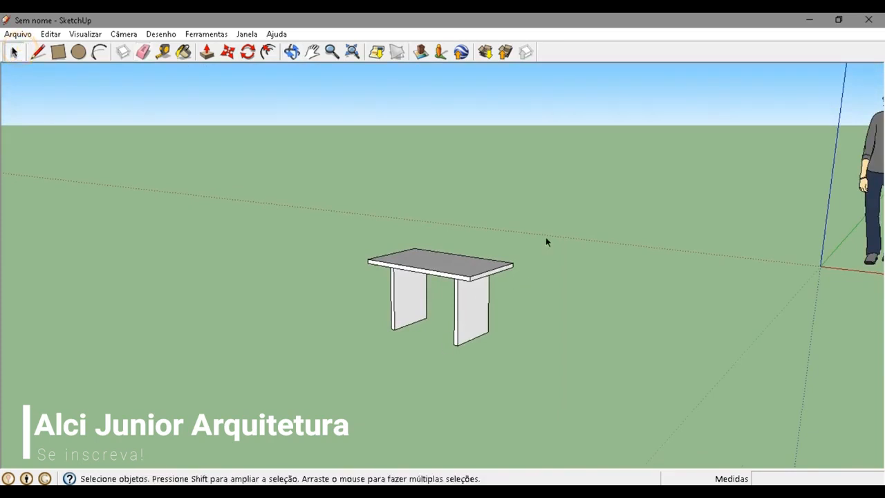
left_click_drag(538, 323, 340, 376)
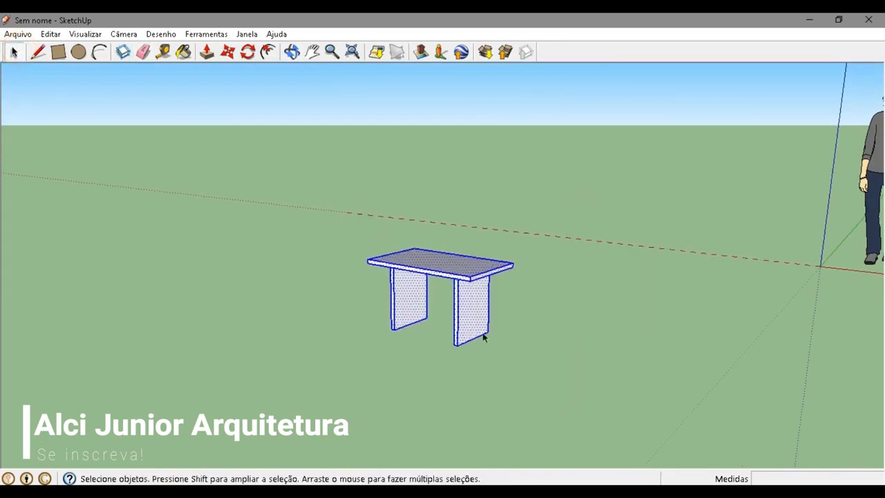
right_click(463, 269)
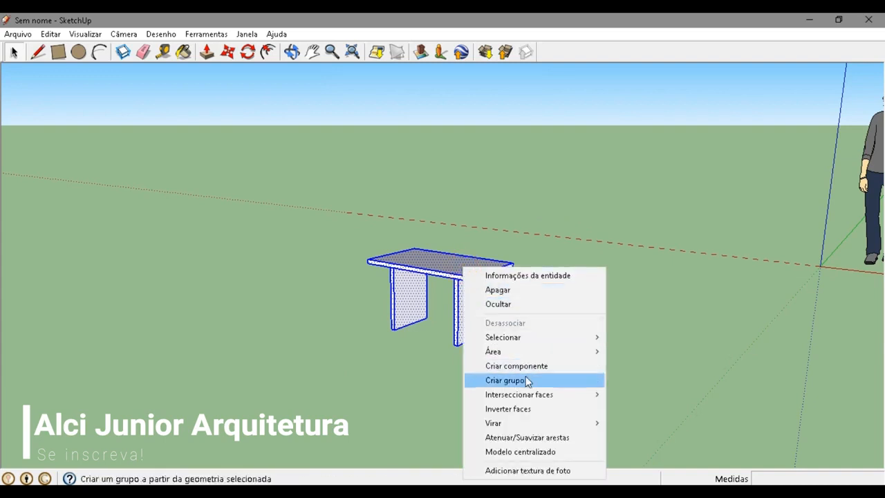
left_click(527, 380)
left_click(528, 364)
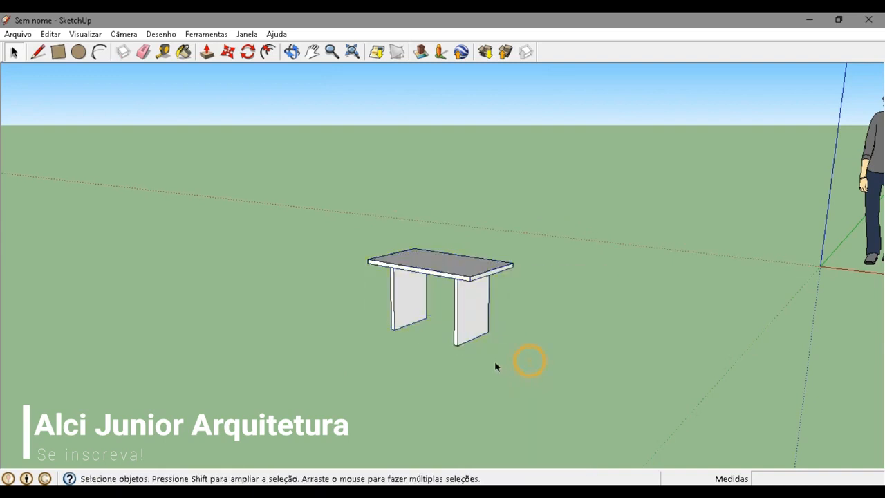
Move the grouped table upward by about 0.64 m
left_click(468, 307)
left_click(541, 324)
left_click(473, 317)
left_click(228, 54)
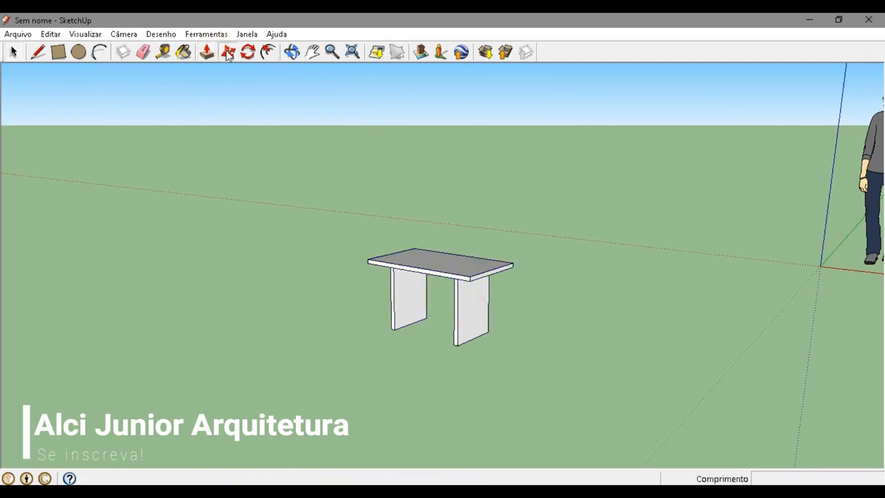
left_click(485, 278)
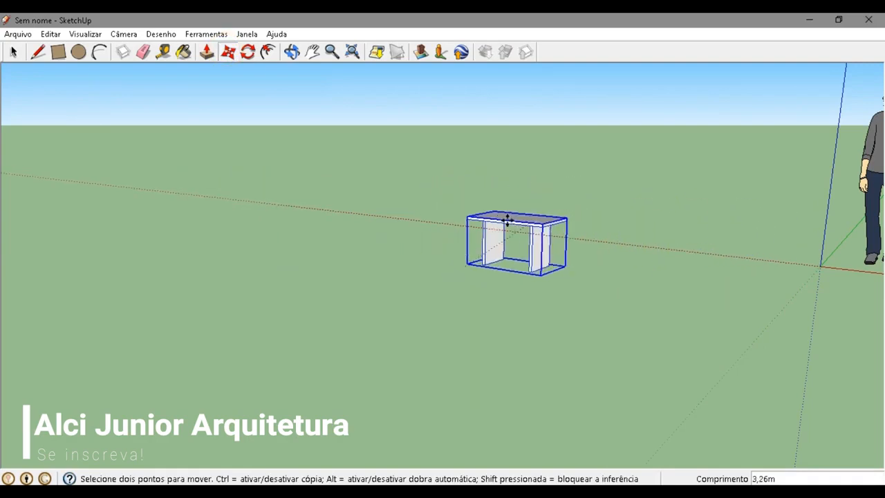
left_click(465, 197)
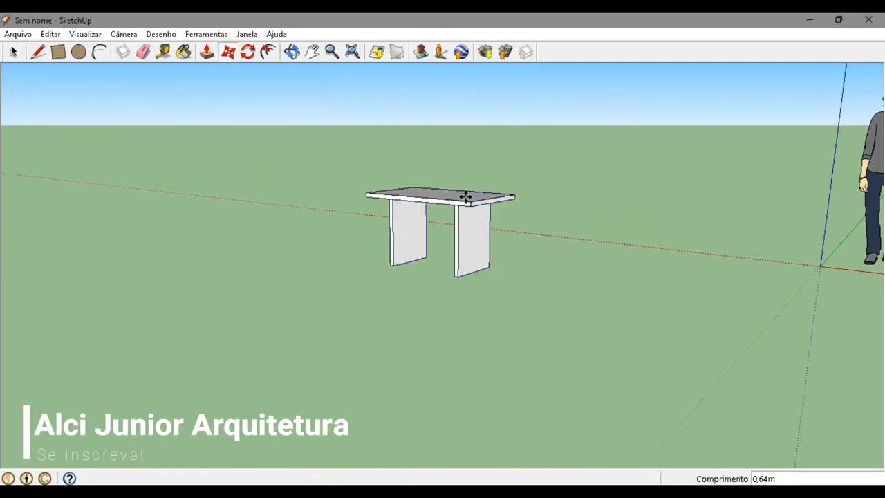
Try rotating the table group horizontally about a point in the middle of the tabletop, and cancel the rotation
middle_click_drag(474, 259, 551, 304)
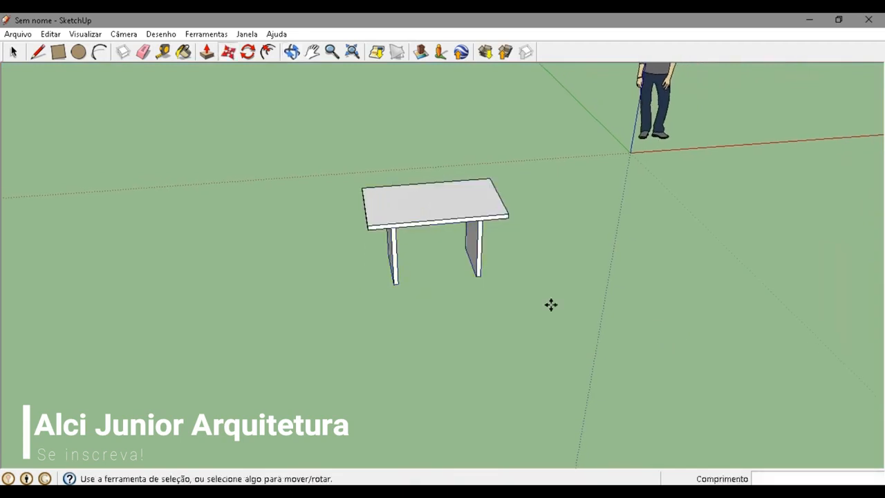
left_click(247, 51)
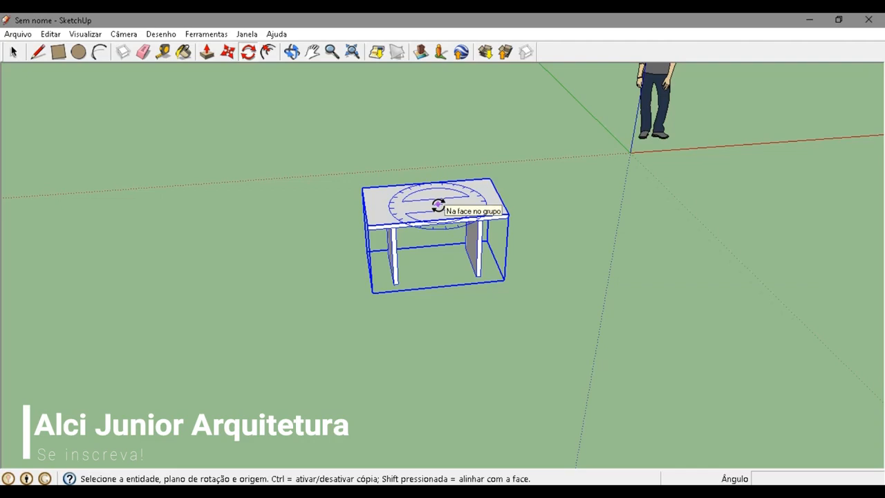
middle_click_drag(438, 205, 641, 199)
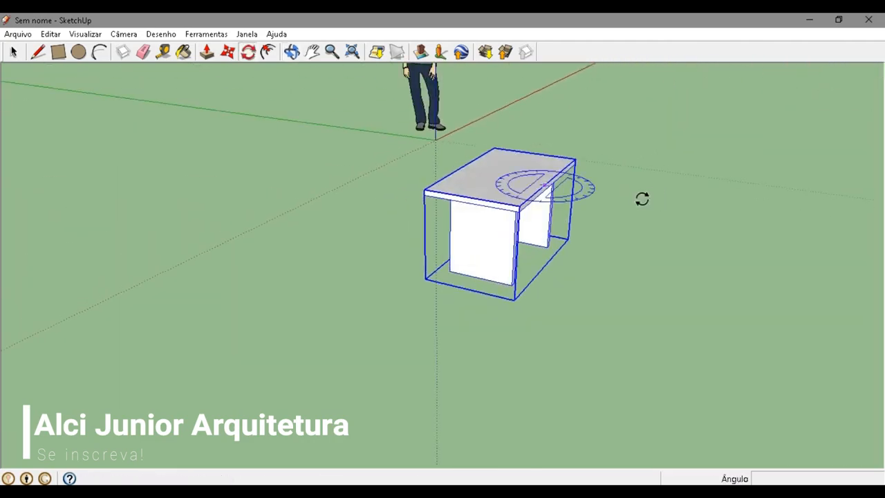
middle_click_drag(519, 177, 421, 230)
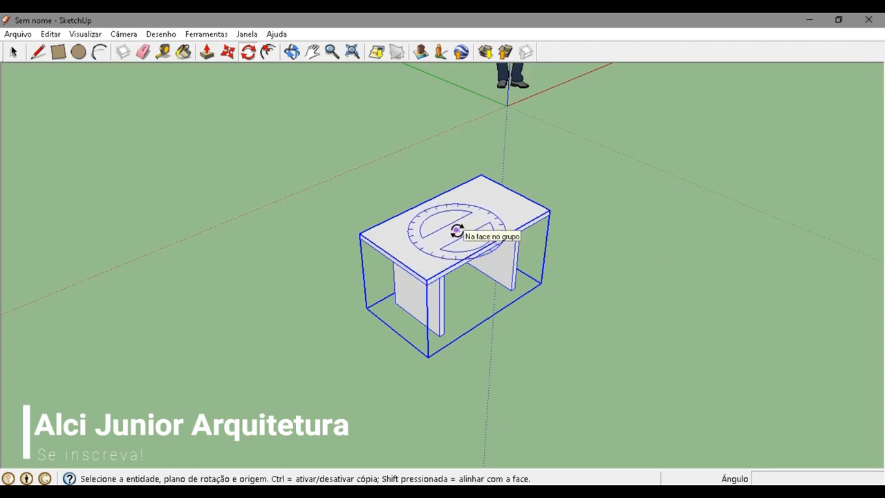
left_click(456, 231)
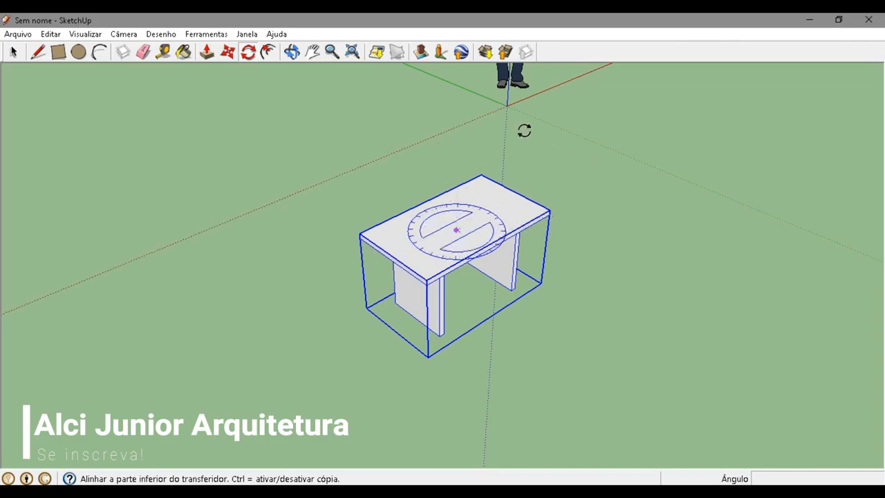
left_click(705, 250)
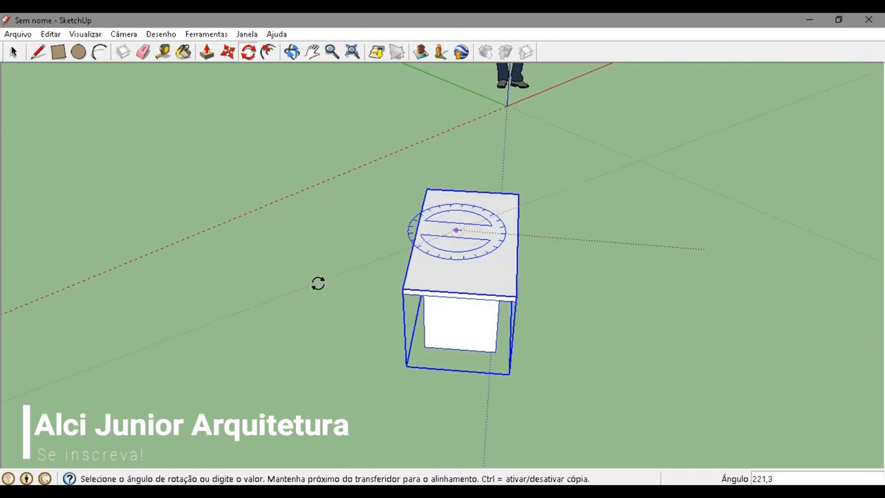
key("Escape")
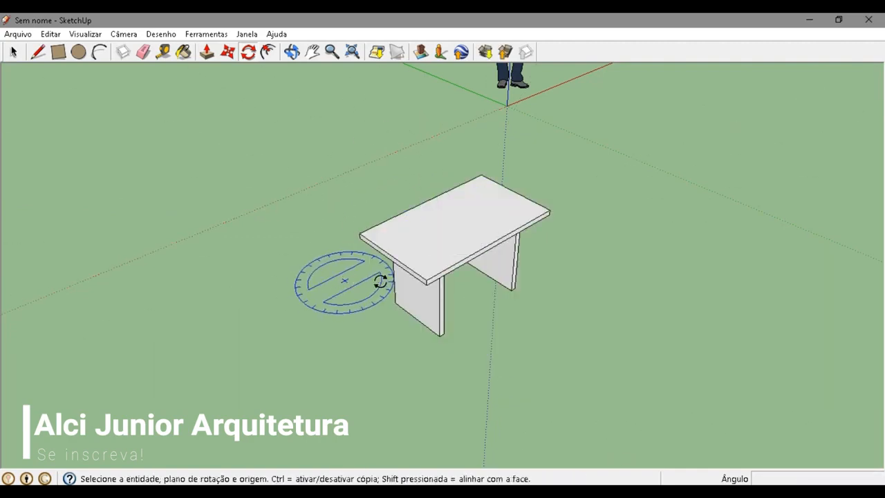
Try tilting the table group in the vertical plane of the slab's long edge with Rotate, and cancel it
scroll(458, 214, "up", 5)
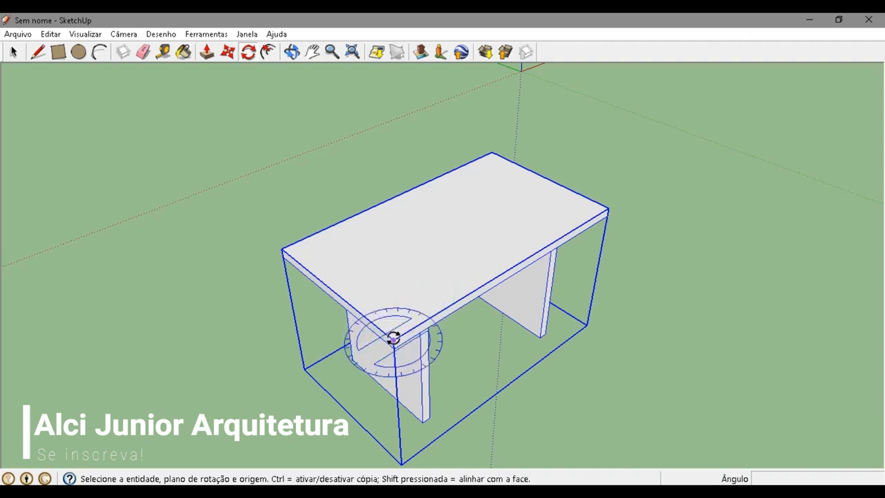
left_click(438, 313)
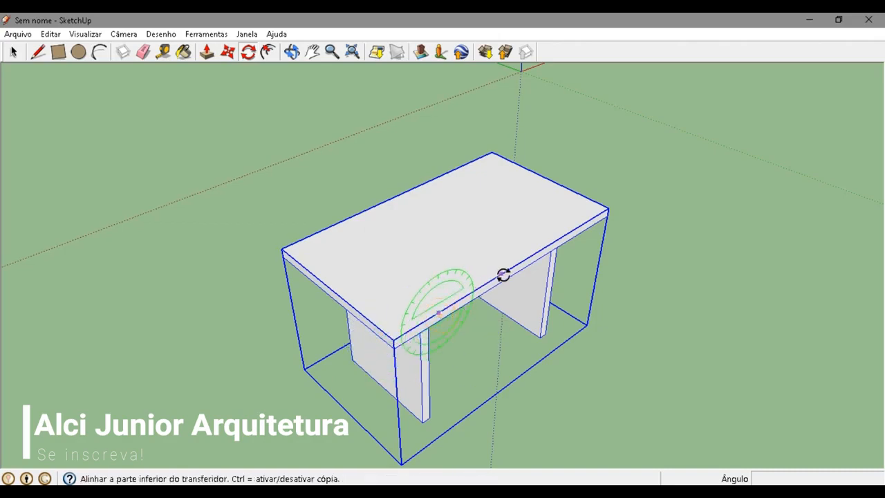
left_click(513, 270)
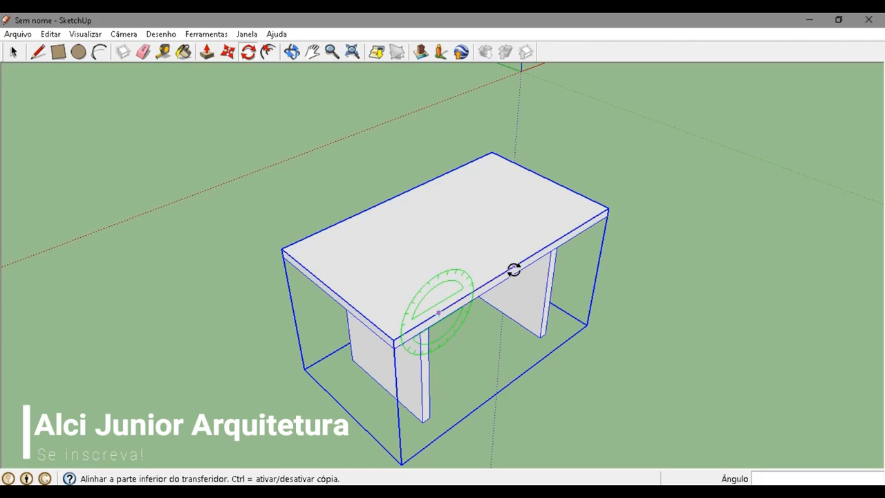
left_click(513, 270)
scroll(359, 238, "down", 3)
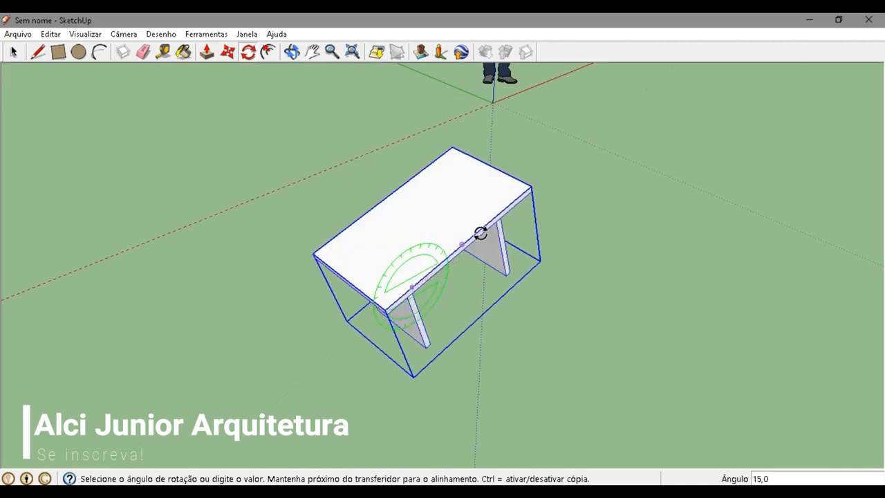
key("Escape")
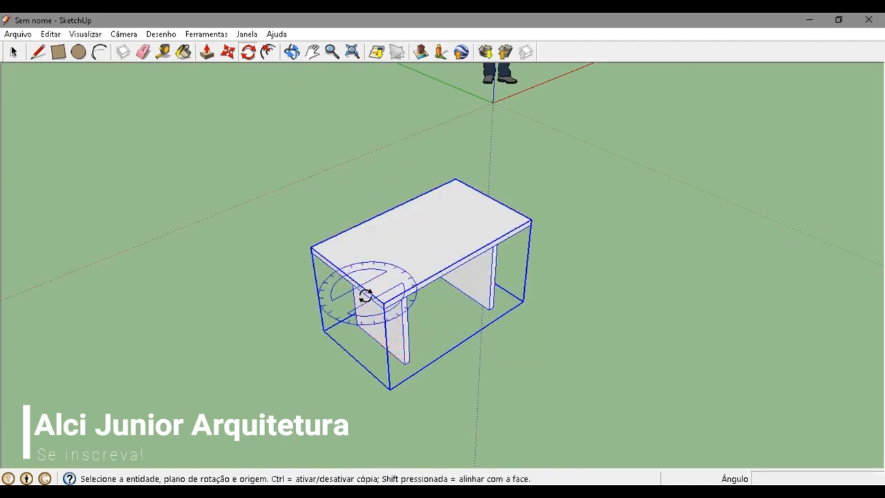
middle_click_drag(385, 306, 417, 257)
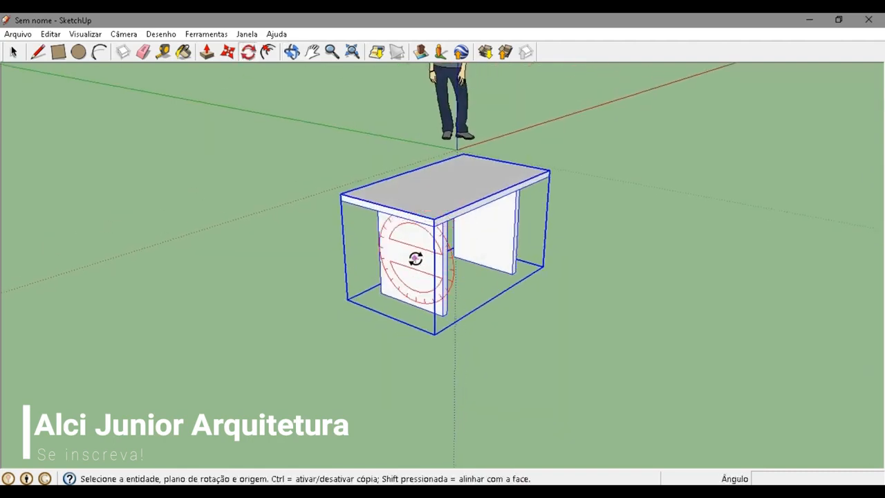
scroll(423, 276, "up", 3)
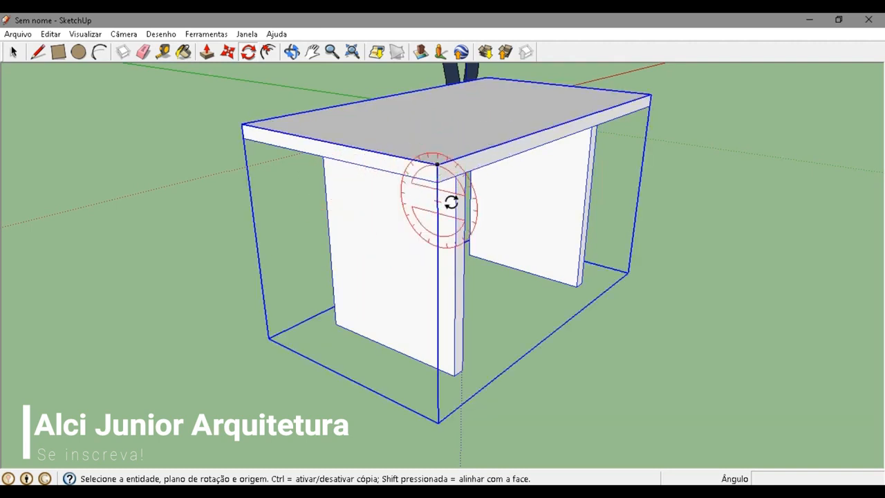
scroll(451, 168, "down", 5)
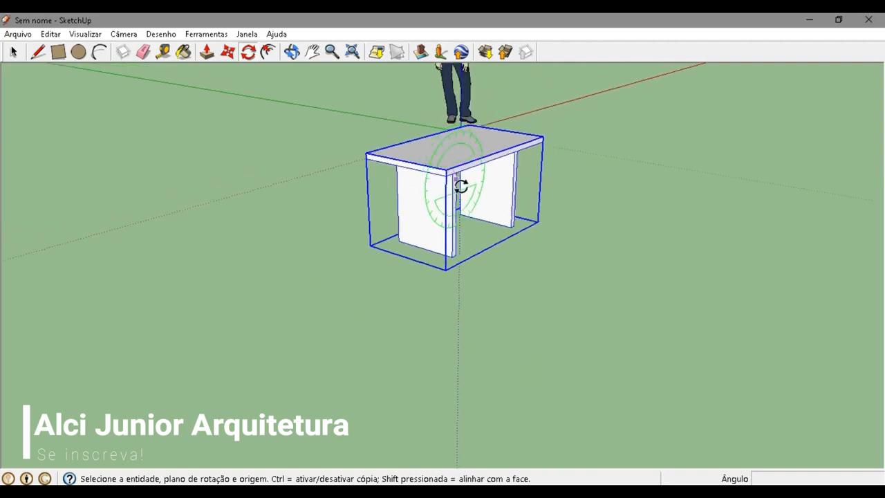
Rotate the table group 90° horizontally about a point on the tabletop
scroll(475, 164, "up", 3)
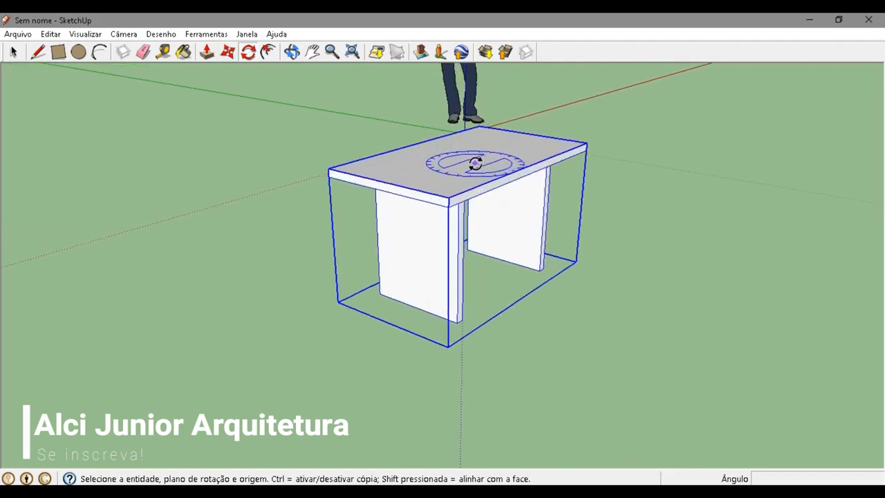
scroll(475, 163, "down", 4)
middle_click_drag(475, 163, 385, 241)
scroll(389, 234, "down", 2)
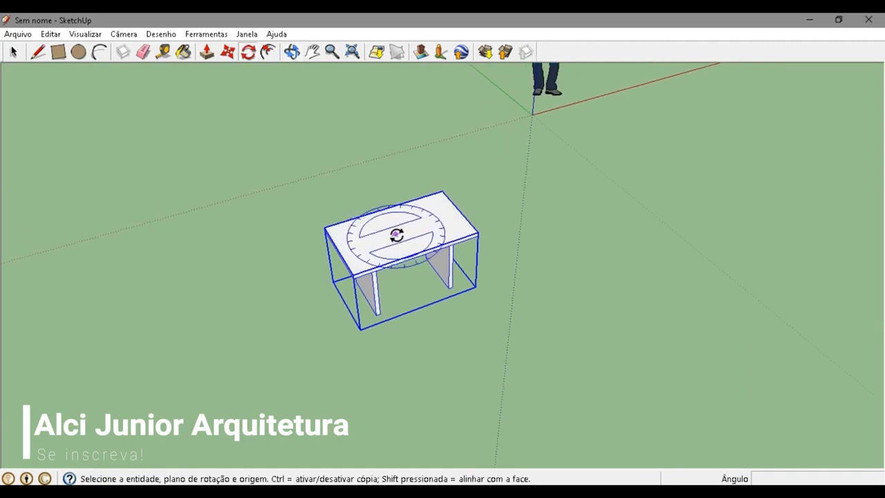
left_click(381, 237)
left_click(436, 219)
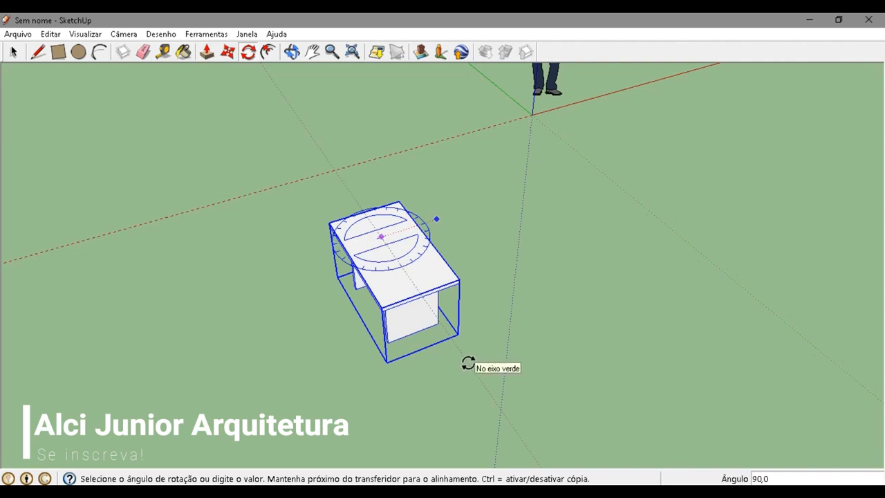
left_click(468, 364)
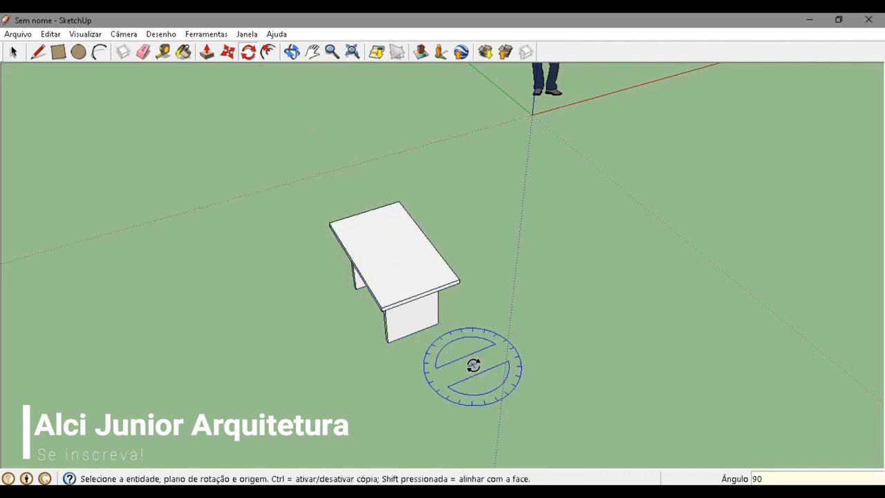
middle_click_drag(470, 365, 668, 340)
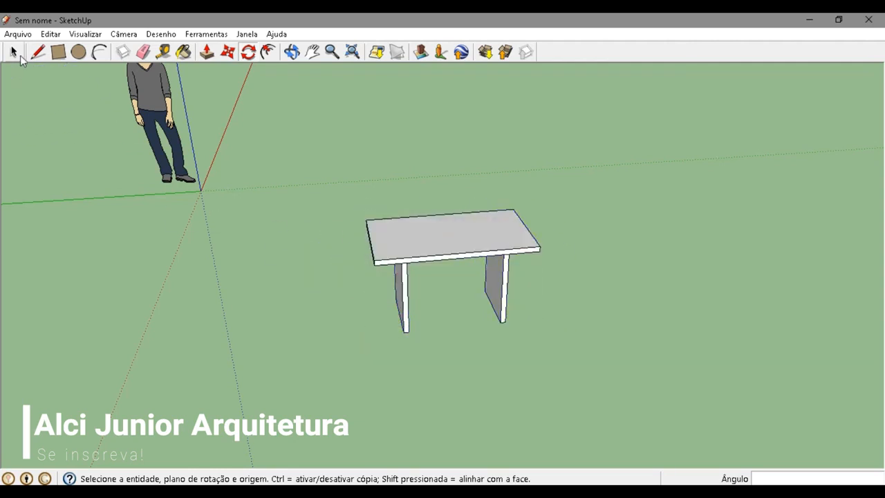
left_click(16, 53)
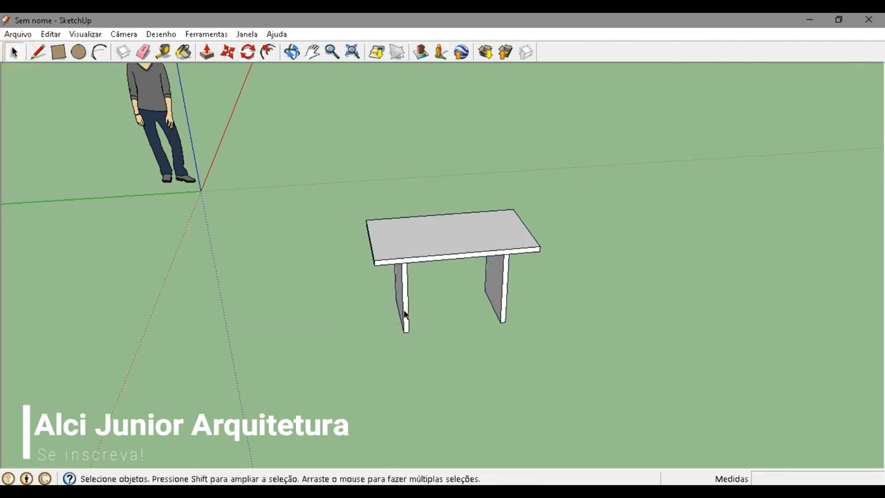
middle_click_drag(403, 242, 472, 258)
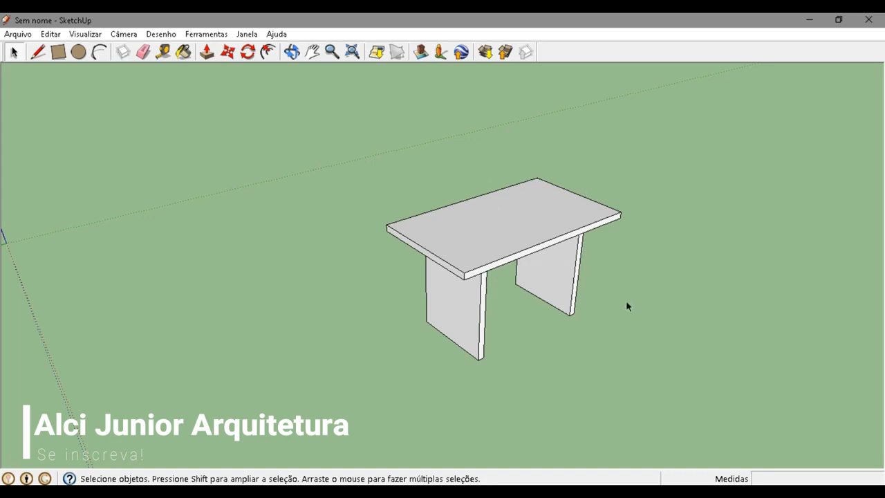
scroll(526, 331, "down", 2)
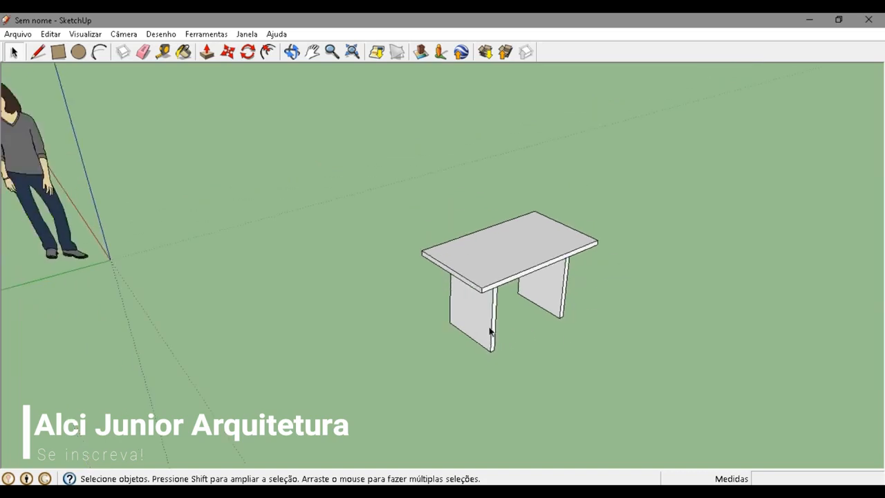
scroll(505, 338, "up", 4)
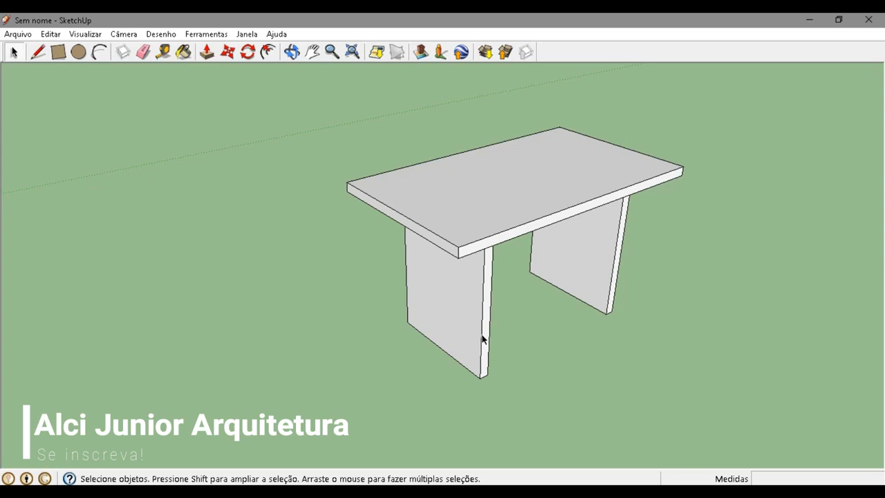
scroll(500, 331, "down", 2)
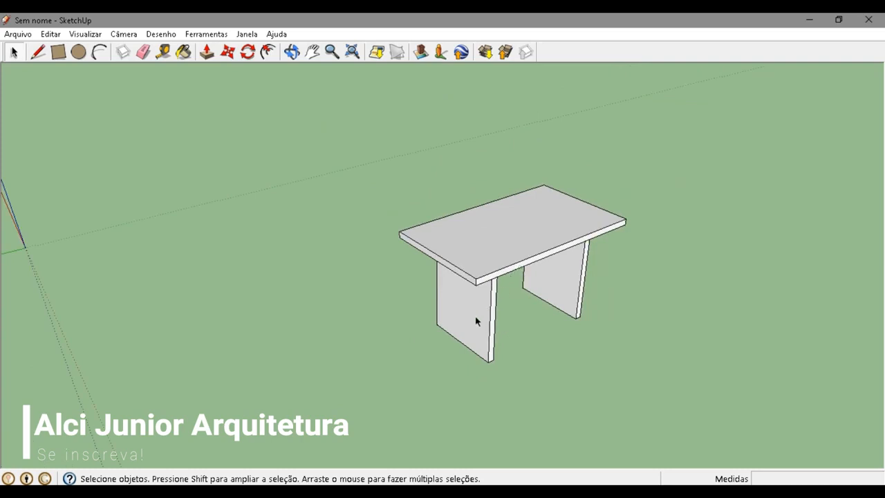
Draw an arc across one corner of the tabletop between its two adjoining edges, with a radius of about 0.05 m
middle_click_drag(474, 320, 367, 270)
scroll(379, 295, "up", 2)
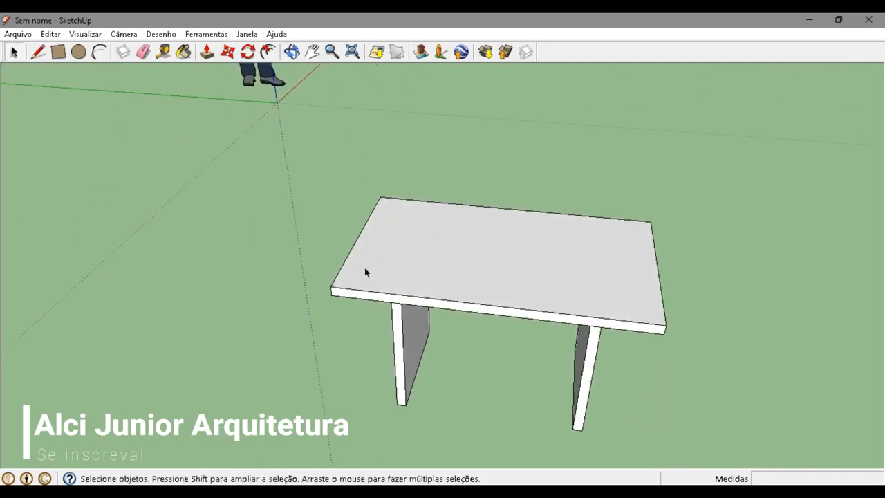
scroll(350, 257, "up", 3)
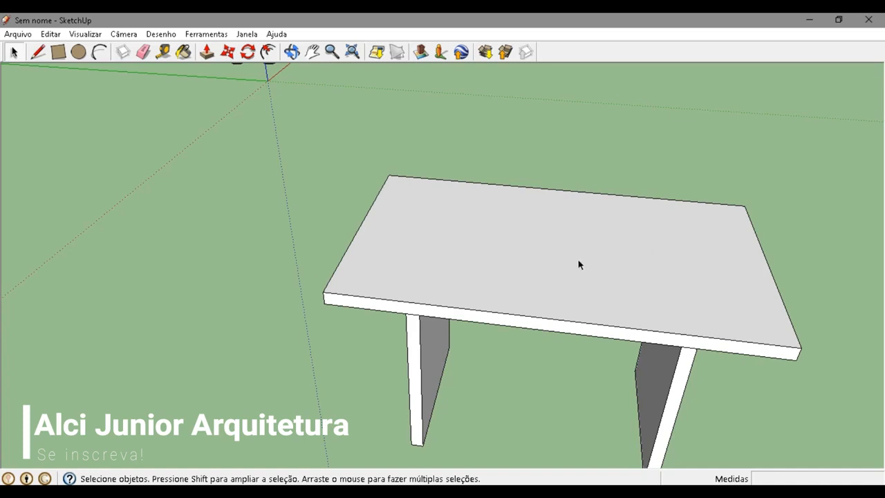
left_click(99, 56)
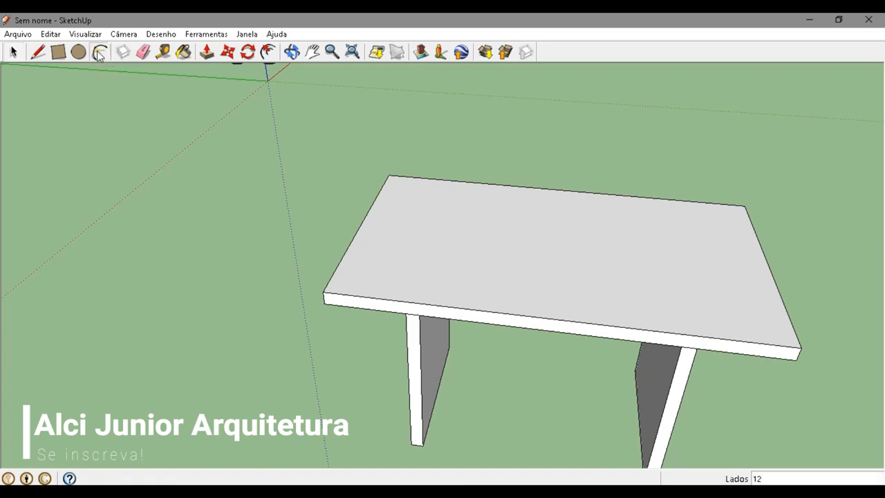
middle_click_drag(235, 209, 308, 134)
middle_click_drag(484, 250, 363, 239)
scroll(364, 239, "up", 3)
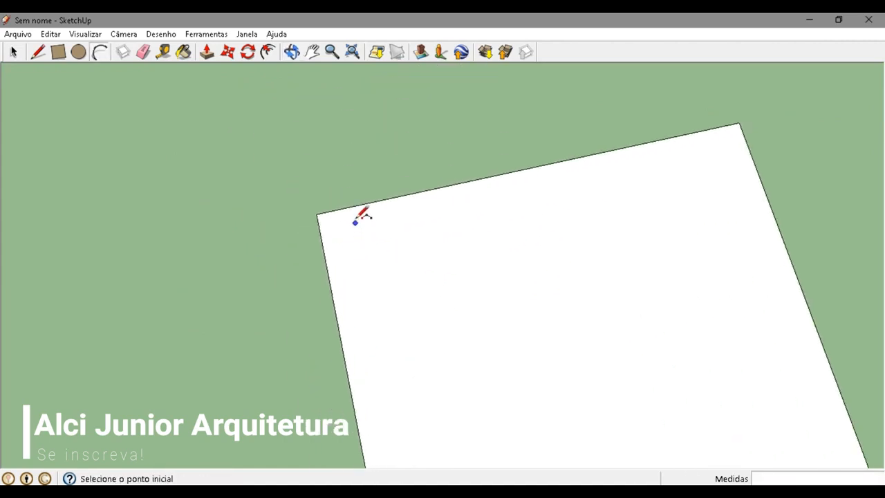
scroll(359, 204, "up", 2)
left_click(339, 207)
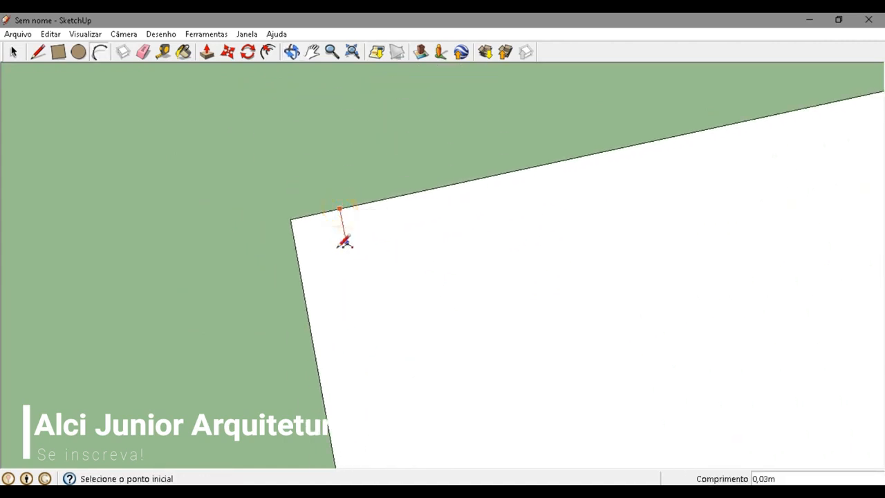
left_click(299, 267)
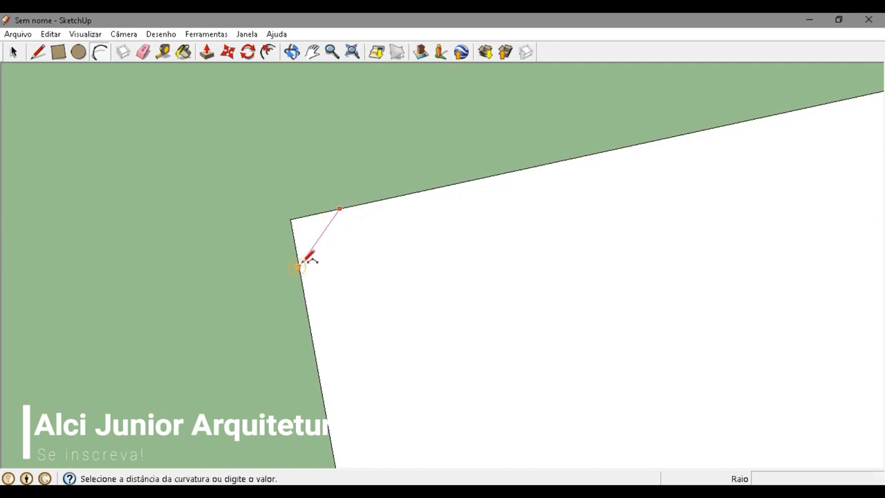
scroll(308, 228, "up", 2)
scroll(313, 228, "up", 2)
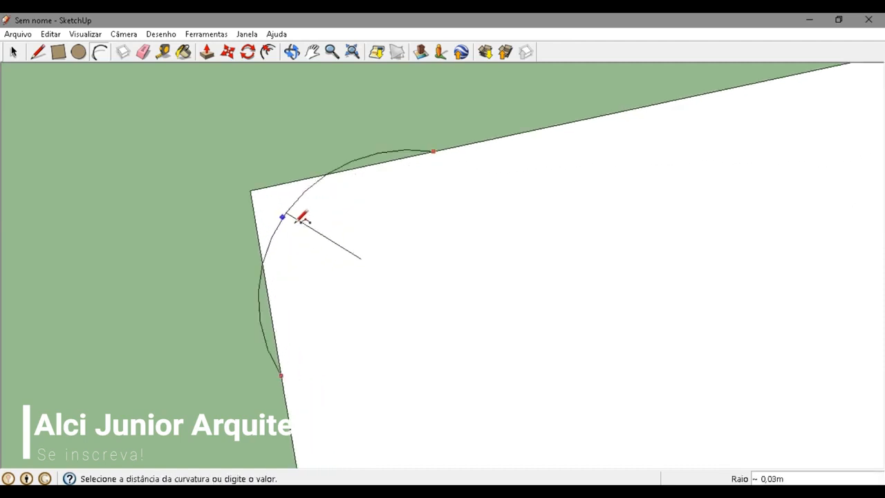
scroll(300, 211, "up", 2)
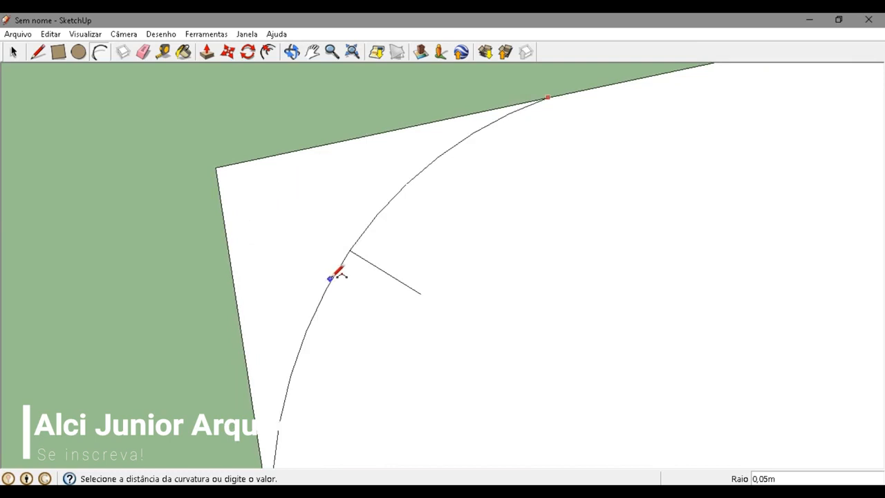
scroll(337, 267, "down", 2)
left_click(342, 260)
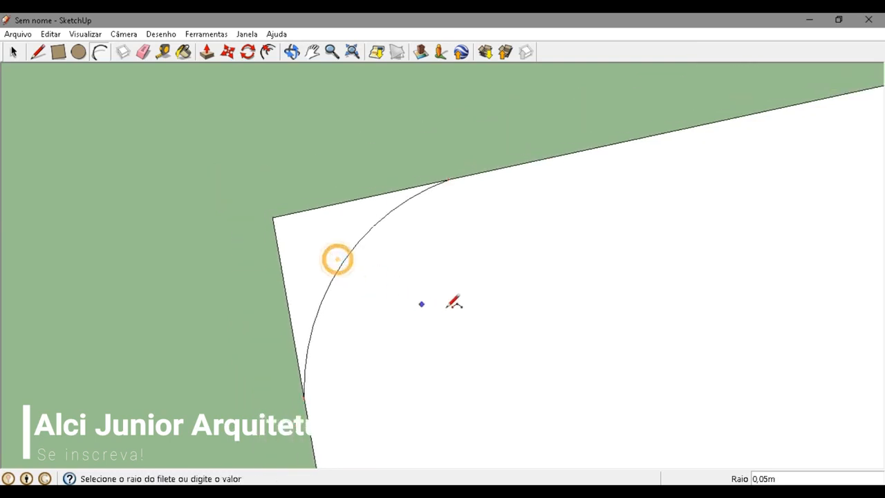
scroll(454, 304, "down", 2)
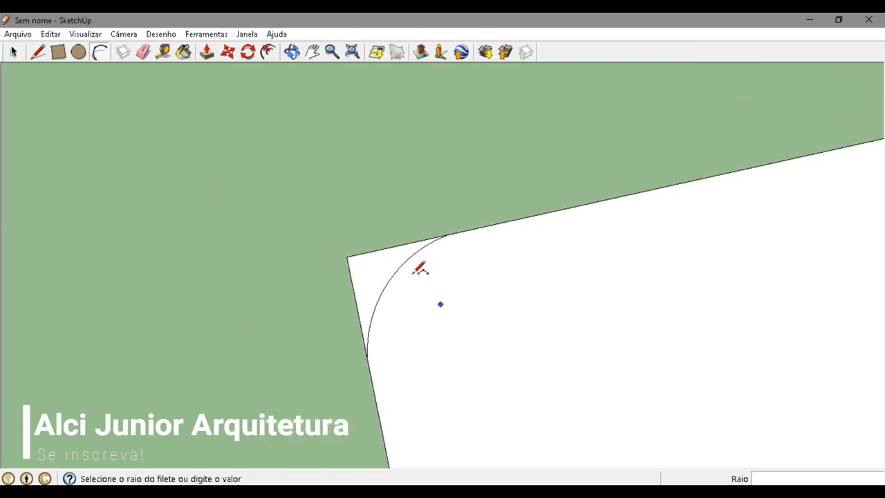
Push the corner piece outside the arc down 0.04 m through the full slab thickness to round off the corner
left_click(207, 53)
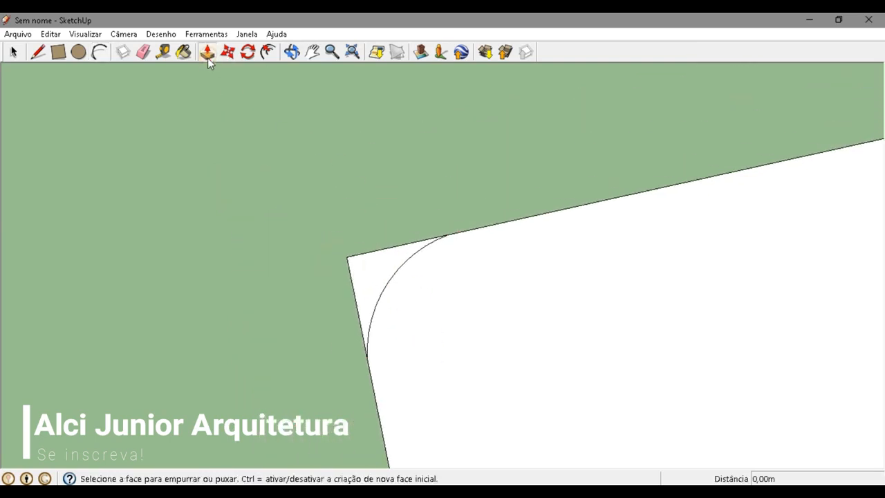
left_click(371, 279)
middle_click_drag(372, 281, 456, 201)
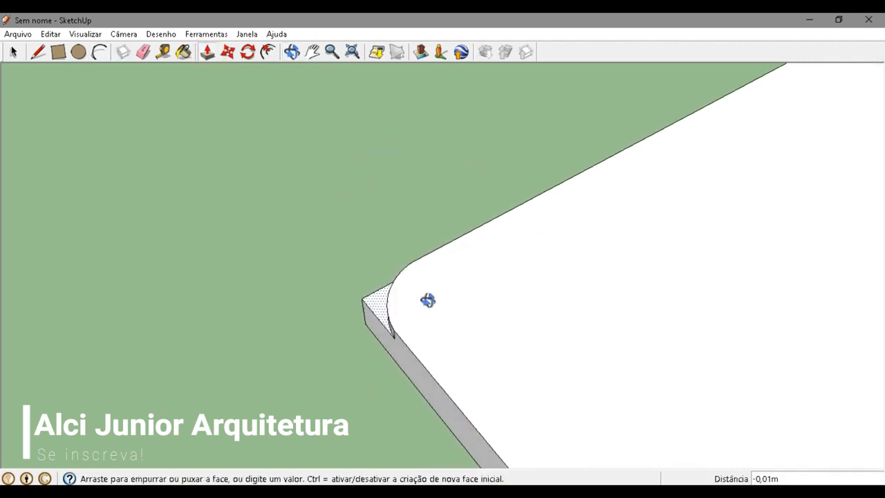
middle_click_drag(427, 300, 446, 209)
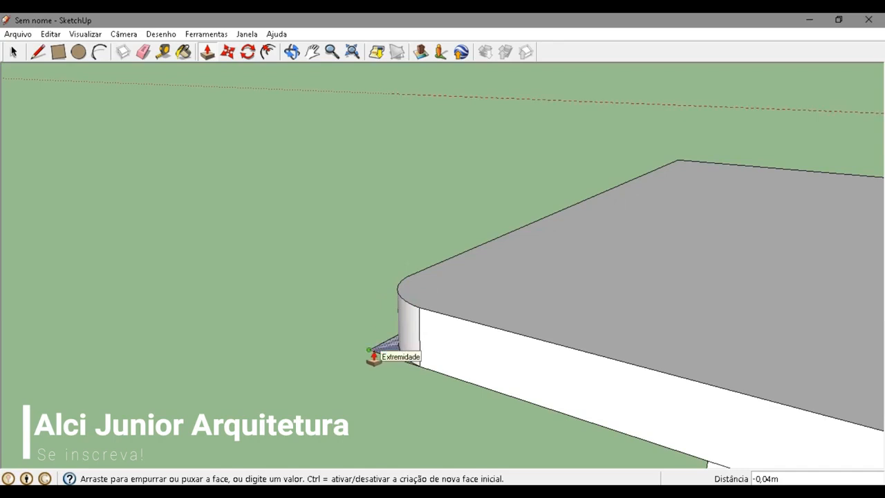
left_click(373, 356)
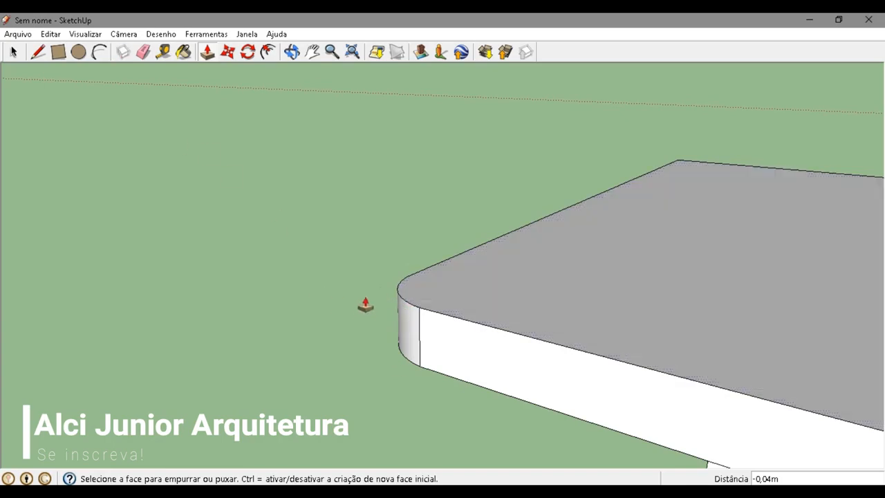
Try pushing the whole tabletop face down by 0.04 m, and undo it
left_click(500, 279)
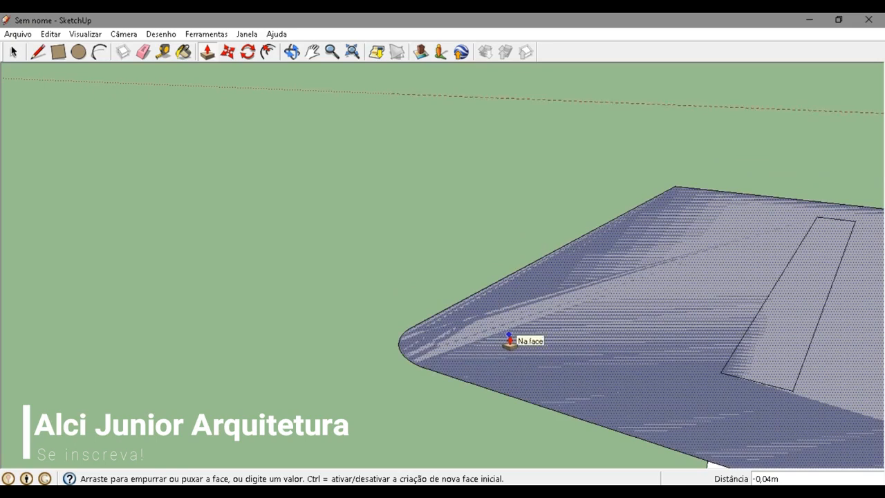
left_click(509, 340)
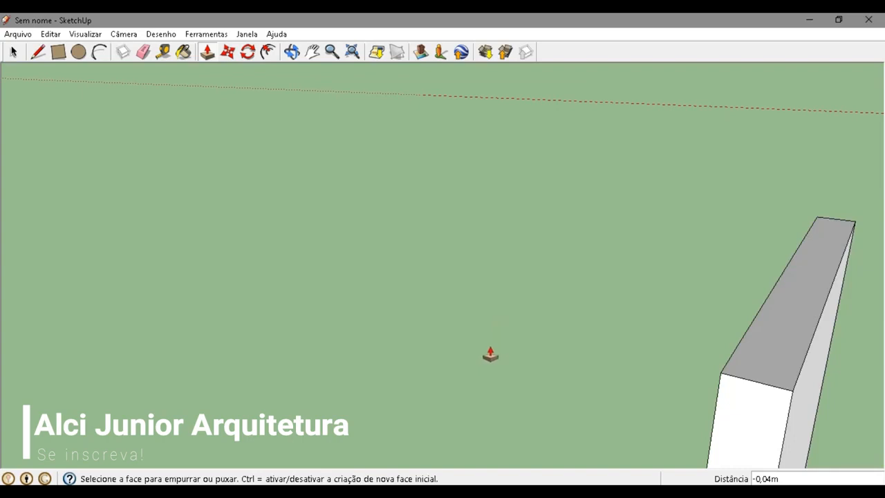
key("ctrl+z")
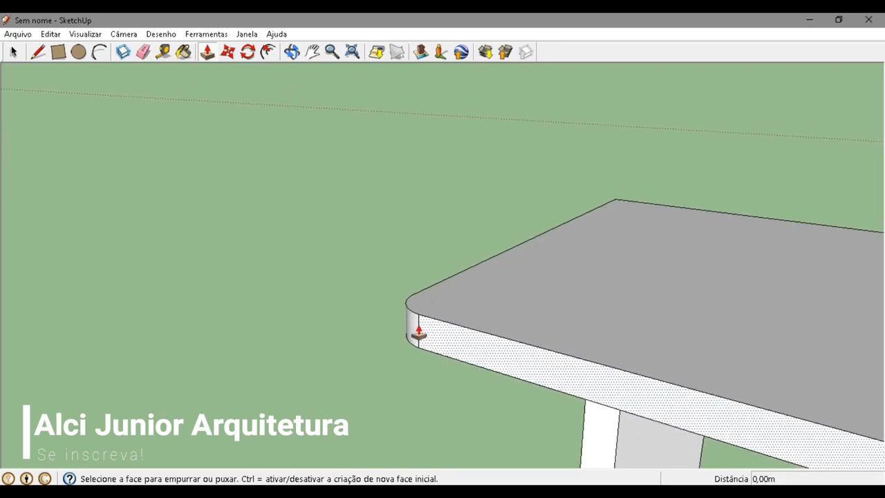
Examine the vertical edge lines bordering the rounded corner by selecting them, and clear the selection
left_click(13, 52)
scroll(423, 336, "up", 2)
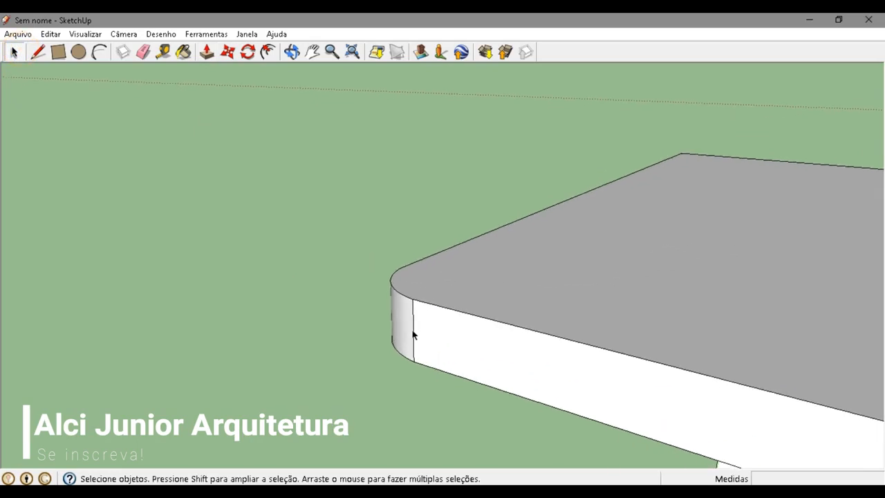
left_click(412, 330)
left_click(345, 285)
left_click(412, 322)
middle_click_drag(412, 323, 471, 306)
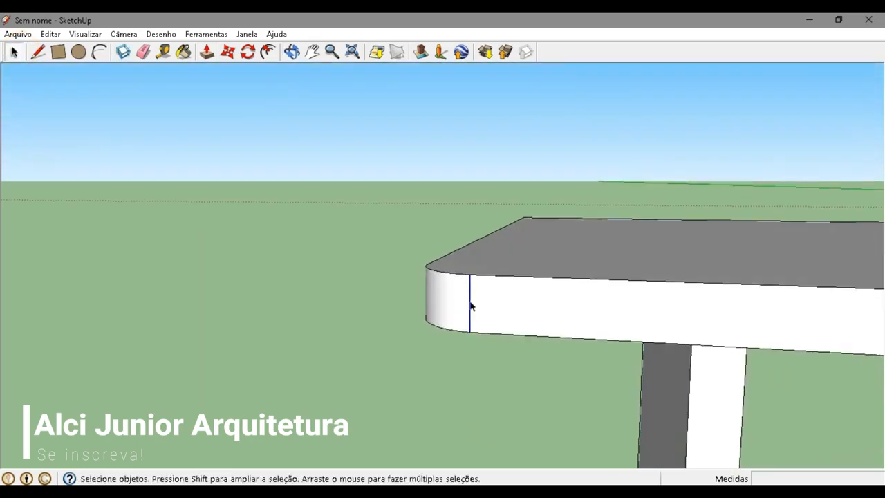
left_click(384, 322)
middle_click_drag(436, 307, 425, 290)
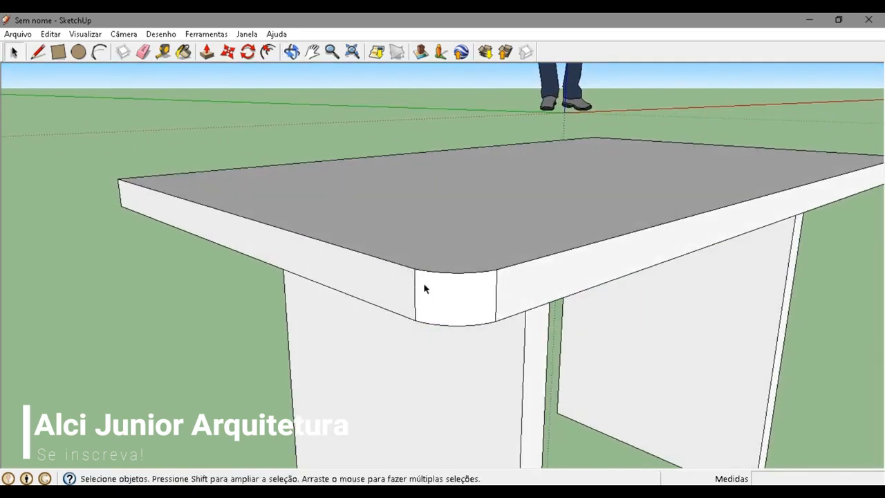
key("p")
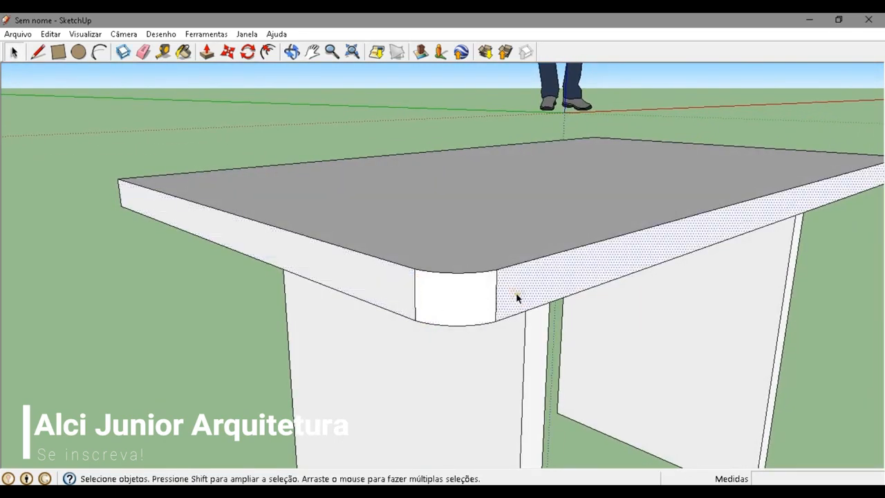
left_click(496, 299)
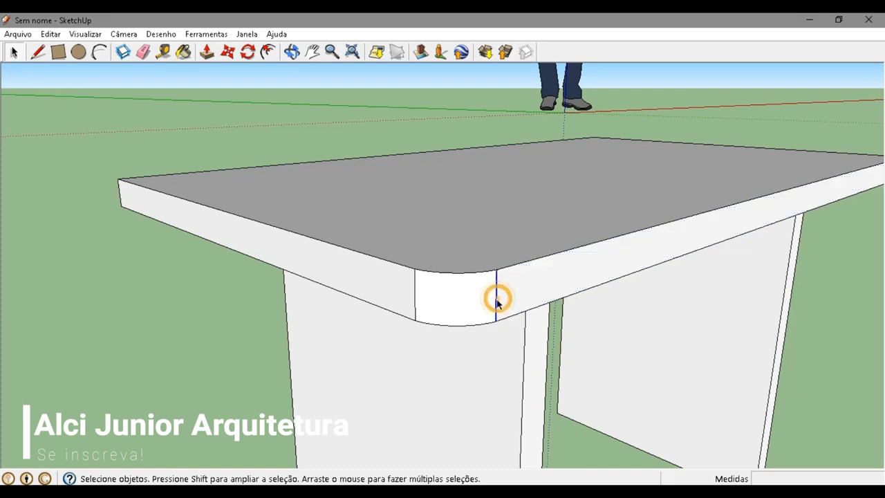
key("space")
middle_click_drag(488, 297, 486, 338)
middle_click_drag(440, 361, 495, 346)
scroll(496, 346, "up", 2)
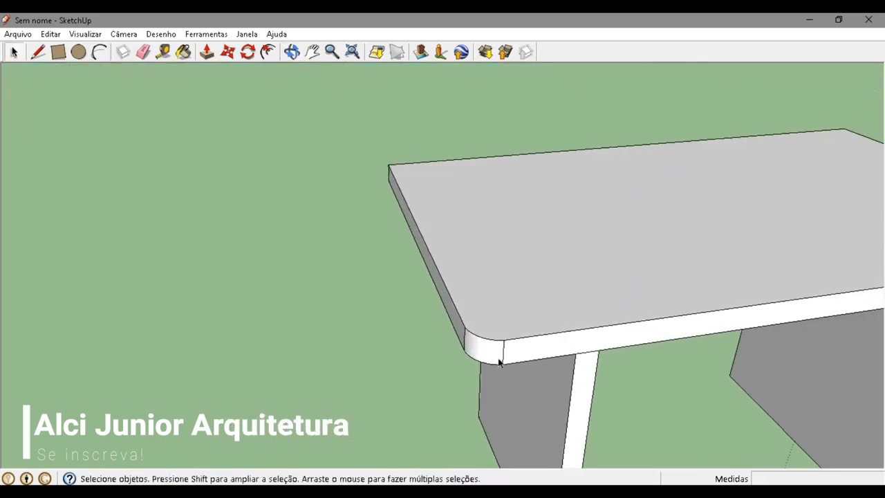
scroll(500, 366, "down", 6)
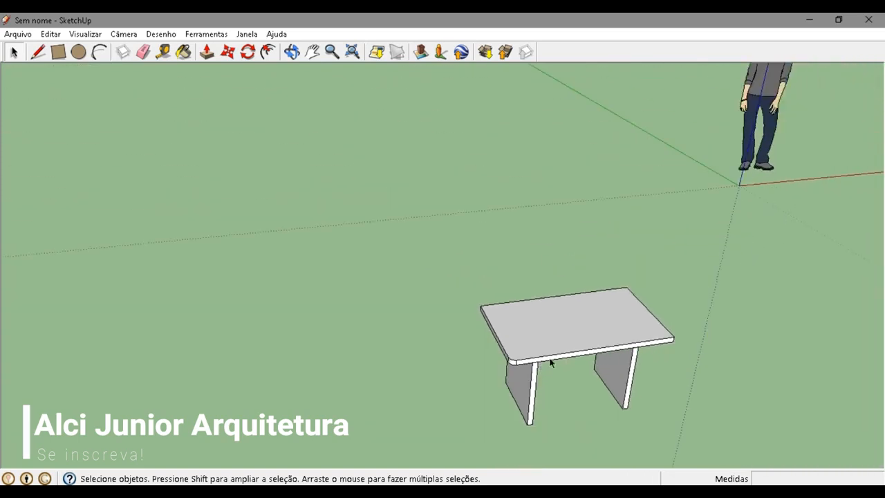
middle_click_drag(553, 365, 508, 327)
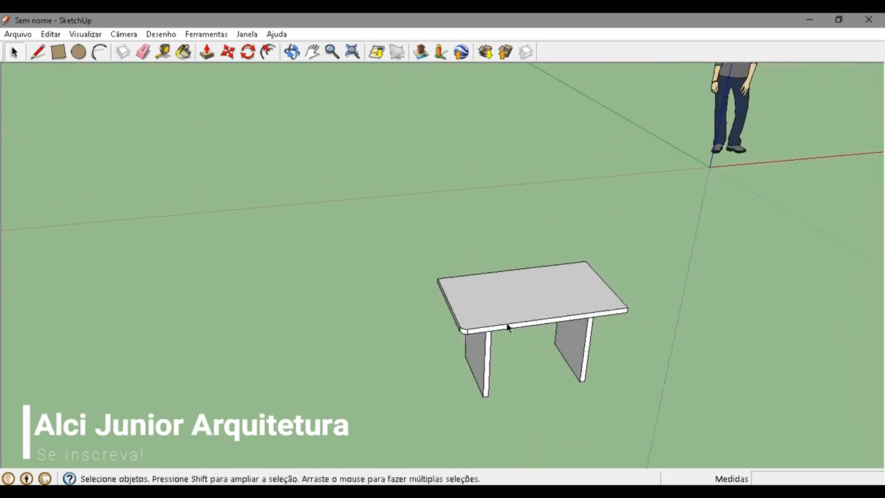
Undo the rounding of the tabletop's corner so all four corners are square
scroll(505, 325, "down", 1)
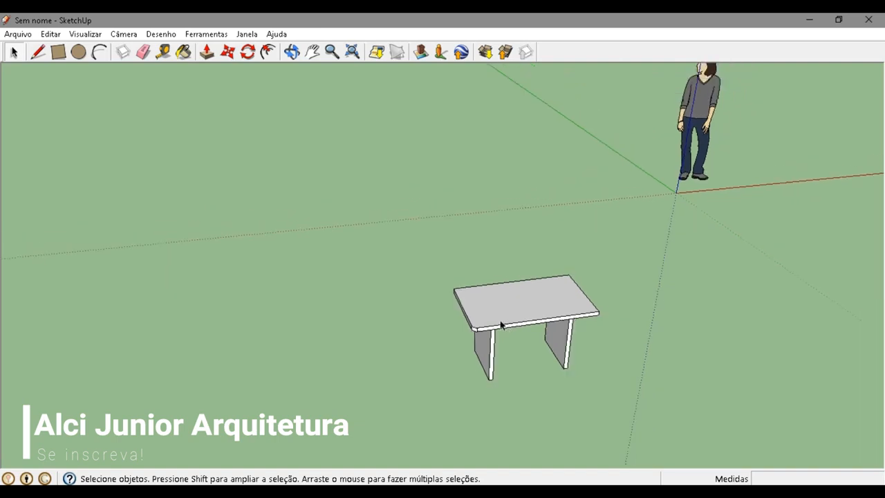
scroll(478, 326, "up", 3)
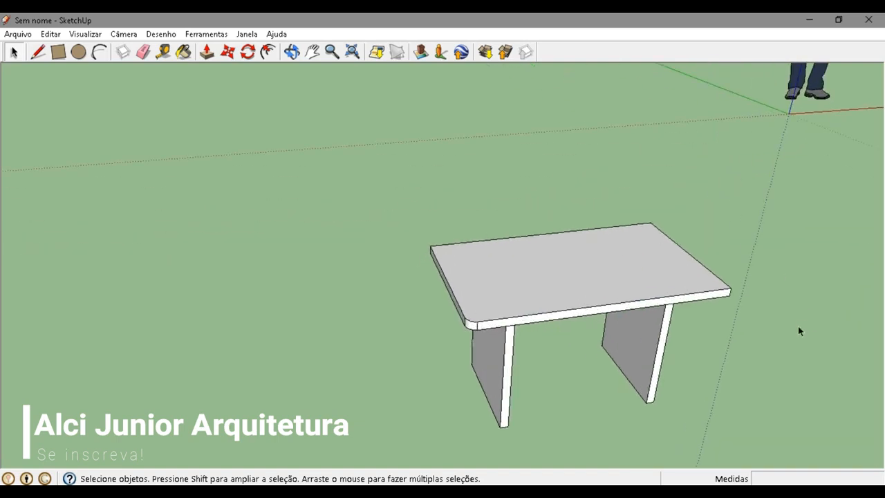
scroll(621, 339, "down", 1)
scroll(546, 330, "up", 3)
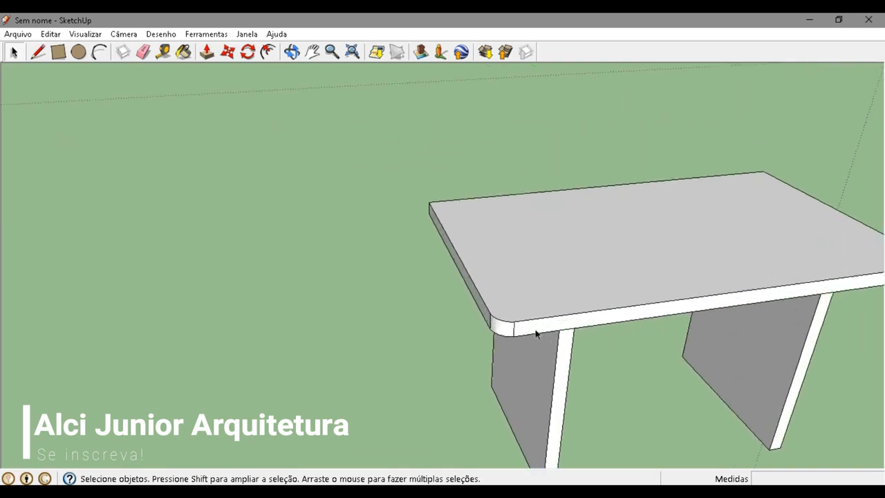
key("ctrl+z")
scroll(536, 349, "down", 2)
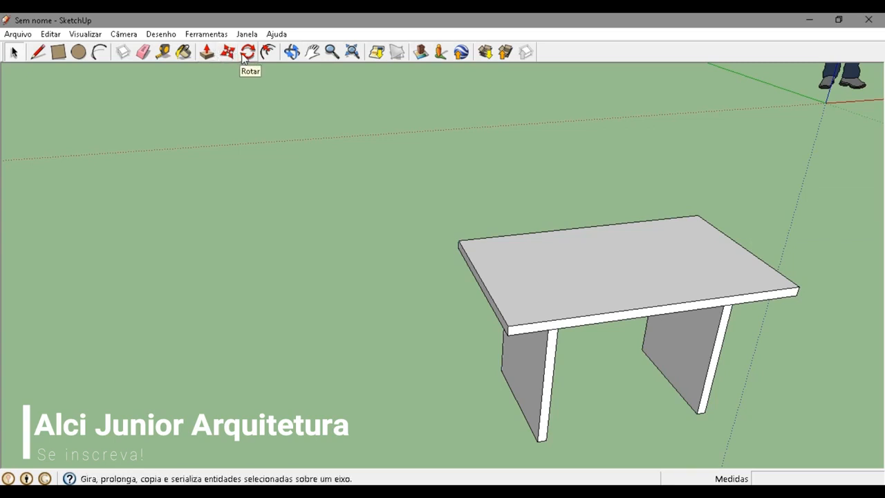
Check how the ungrouped table's parts select separately by selecting individual tabletop surfaces, clearing the selection each time
key("space")
scroll(578, 263, "down", 3)
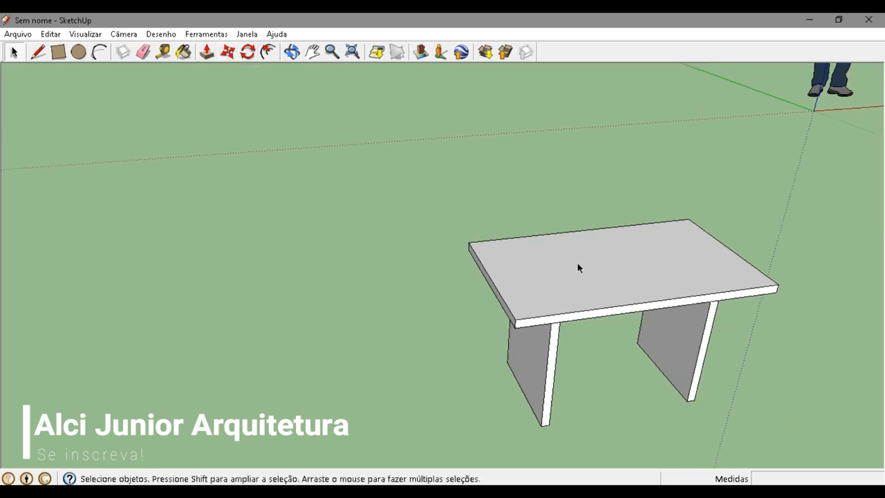
left_click(577, 262)
scroll(577, 263, "down", 2)
left_click(606, 323)
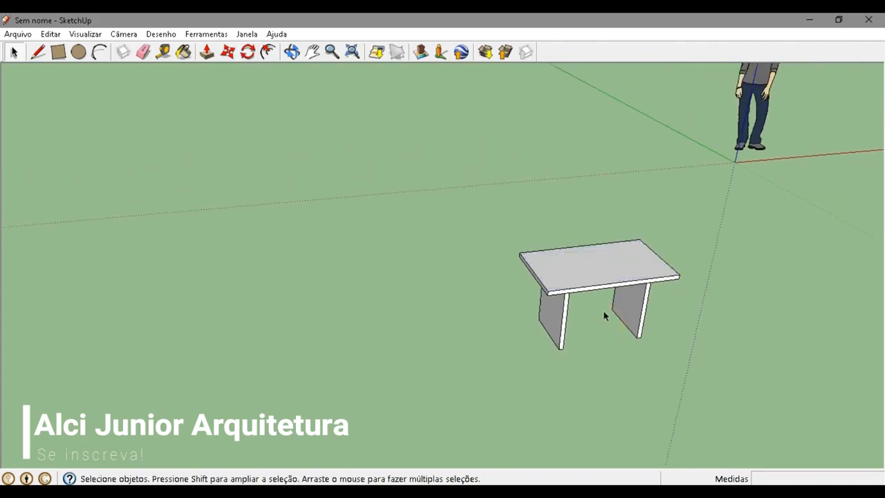
left_click(599, 285)
left_click(603, 340)
scroll(657, 274, "up", 1)
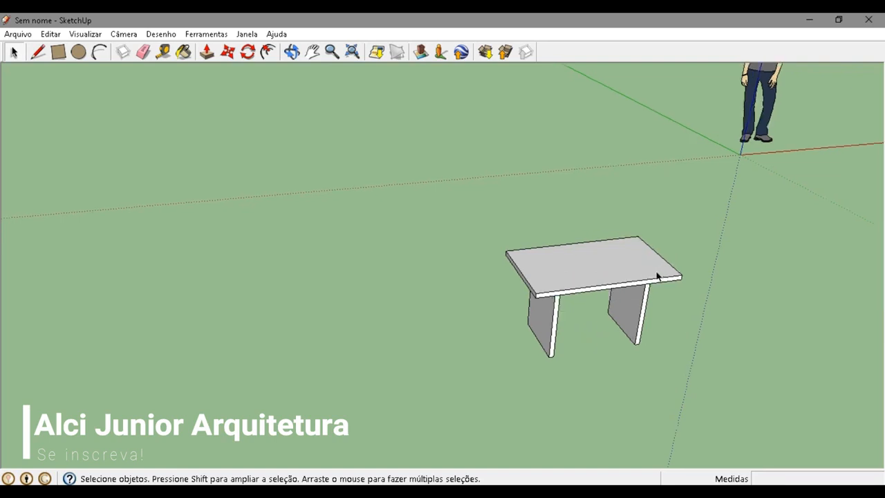
left_click(657, 275)
left_click(688, 306)
Select the entire table, tabletop and both legs, and make it a group
left_click_drag(450, 365, 450, 370)
left_click(764, 277)
right_click(587, 283)
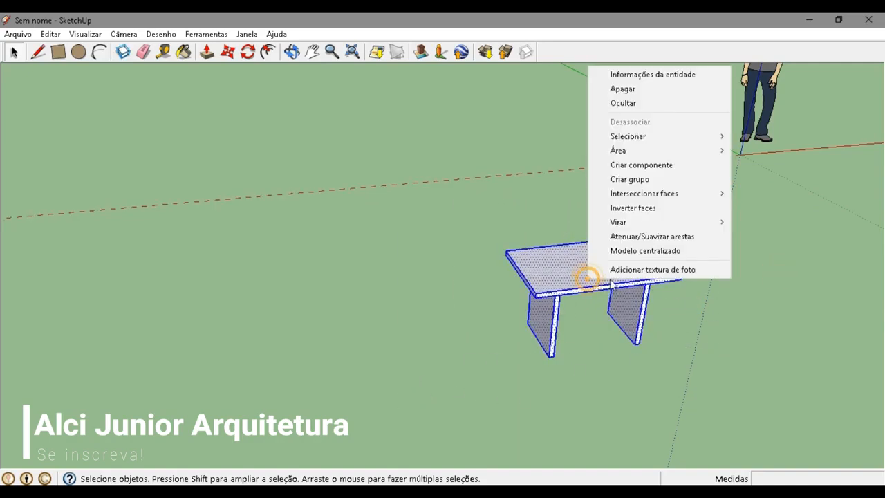
left_click(630, 179)
left_click(564, 203)
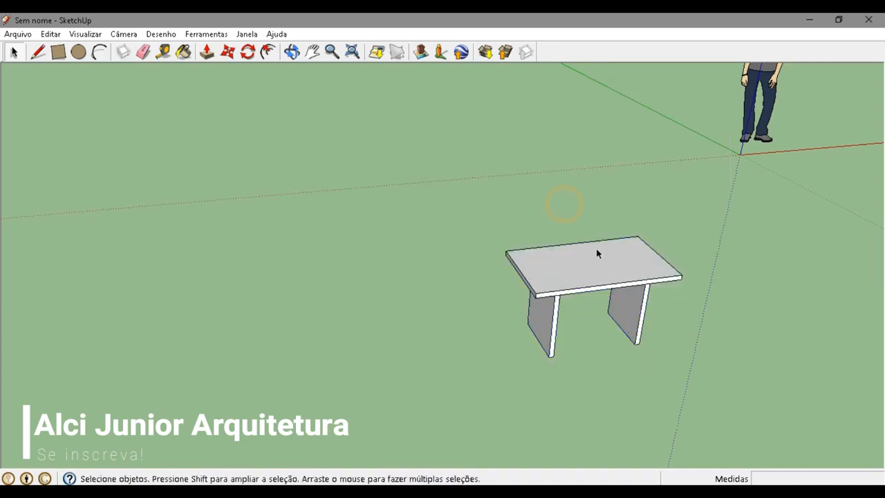
Explode the table group back into loose geometry and clear the selection
left_click(595, 251)
right_click(616, 267)
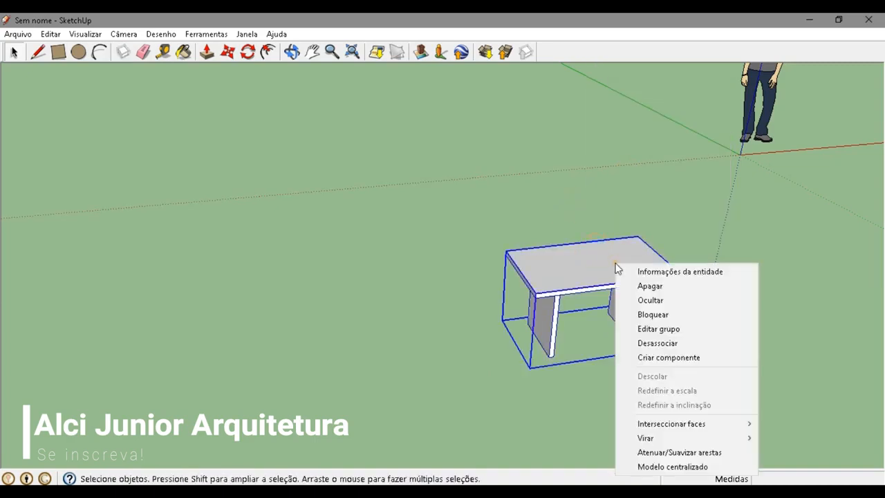
left_click(693, 341)
left_click(583, 209)
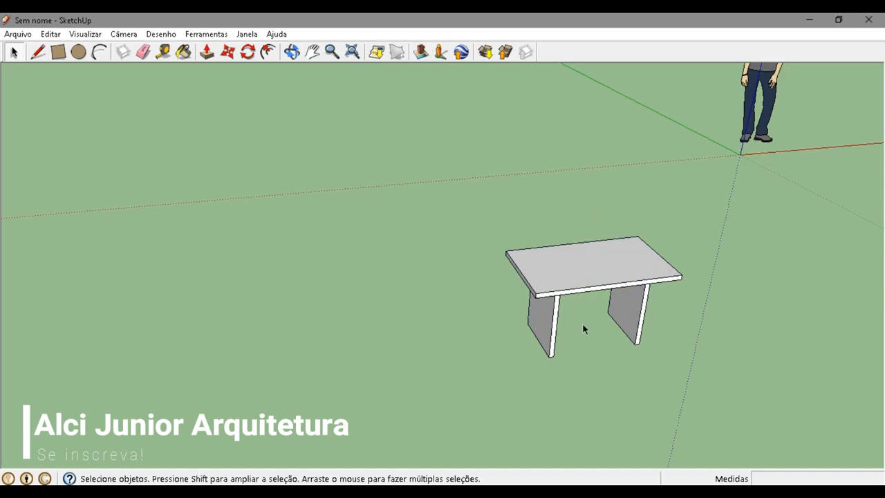